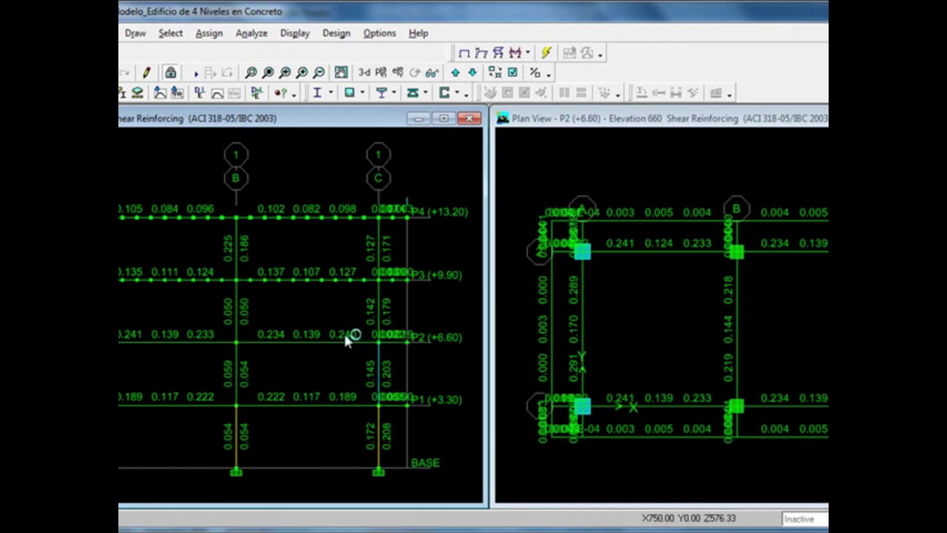
Step: Review the envelope design results of column C3 at story P2 (+6.60), including its major and minor shear reinforcement
{"action": "left_click_drag", "start_coordinate": [382, 164], "coordinate": [465, 164]}
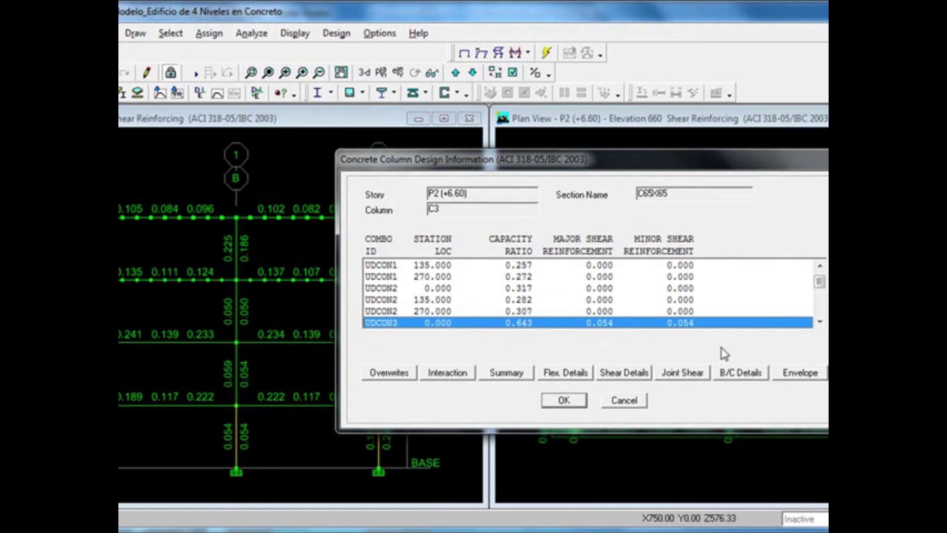
{"action": "left_click", "coordinate": [799, 375]}
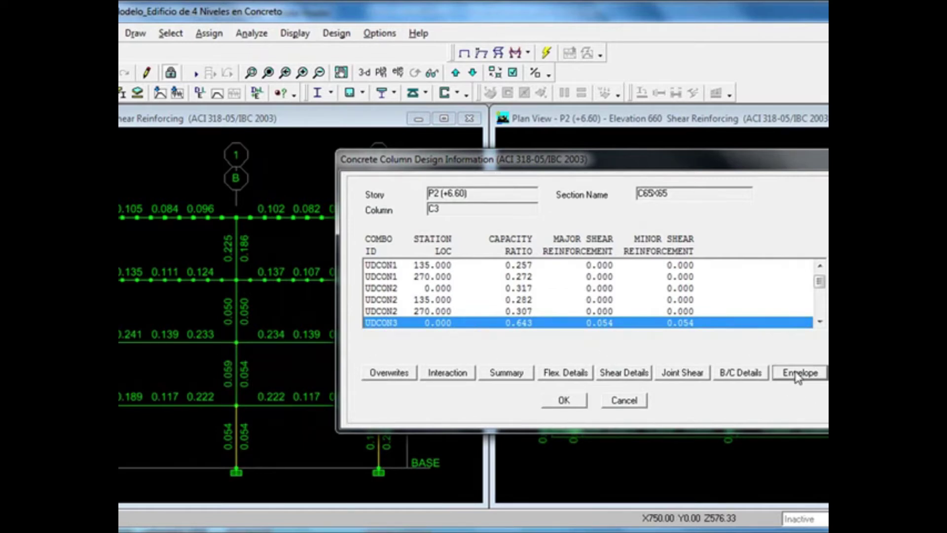
{"action": "left_click_drag", "start_coordinate": [357, 14], "coordinate": [323, 15]}
{"action": "scroll", "coordinate": [284, 207], "scroll_direction": "down", "scroll_amount": 4}
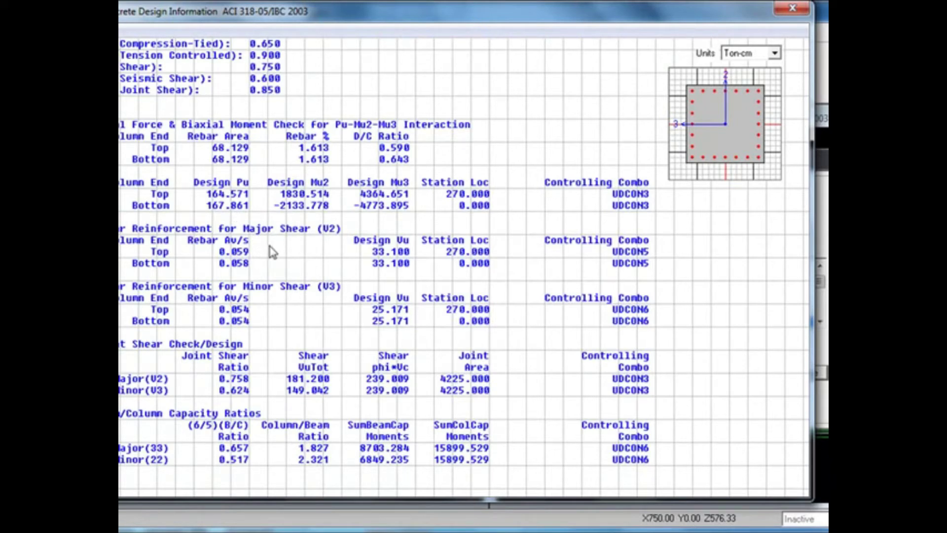
{"action": "left_click", "coordinate": [793, 9]}
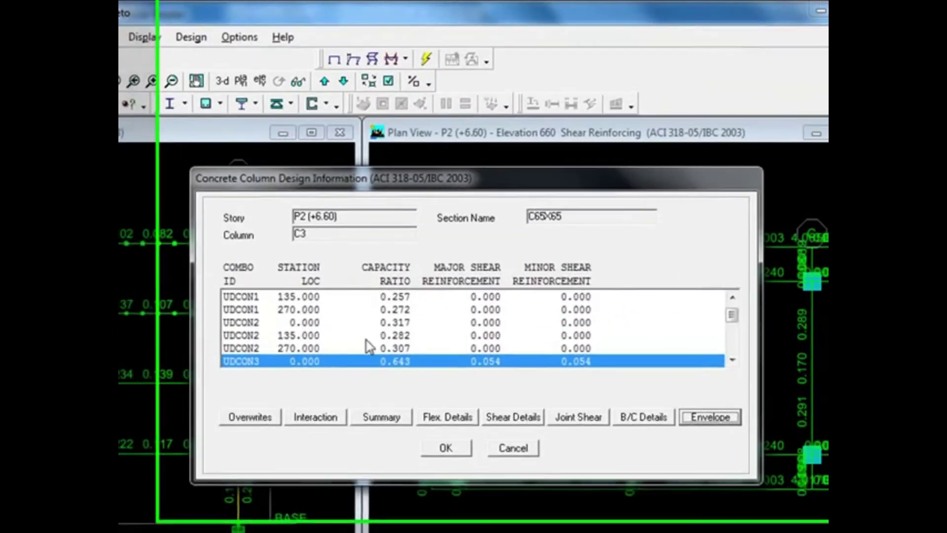
Step: View the shear details of column C3 for combination UDCON5 at station 270.000 in an enlarged report window
{"action": "left_click_drag", "start_coordinate": [709, 334], "coordinate": [713, 356]}
{"action": "left_click", "coordinate": [229, 359]}
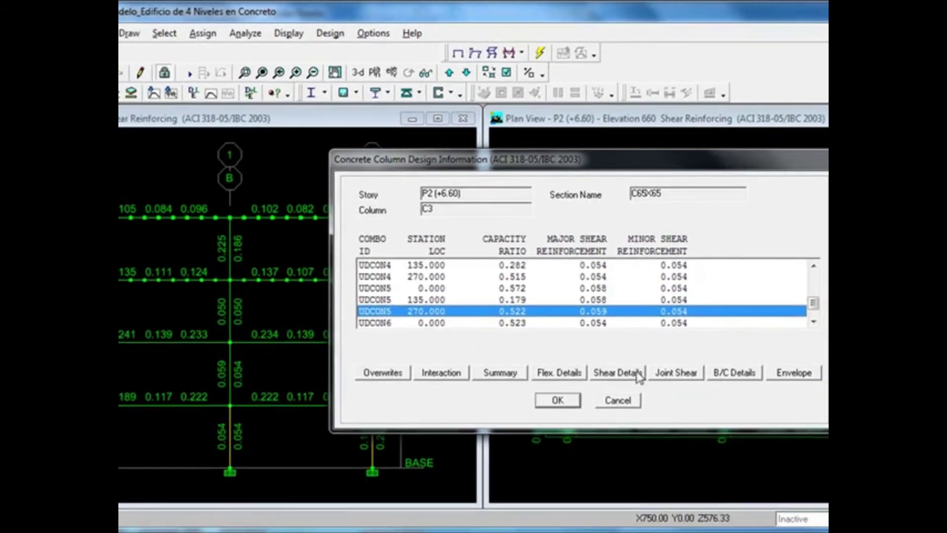
{"action": "left_click", "coordinate": [638, 376]}
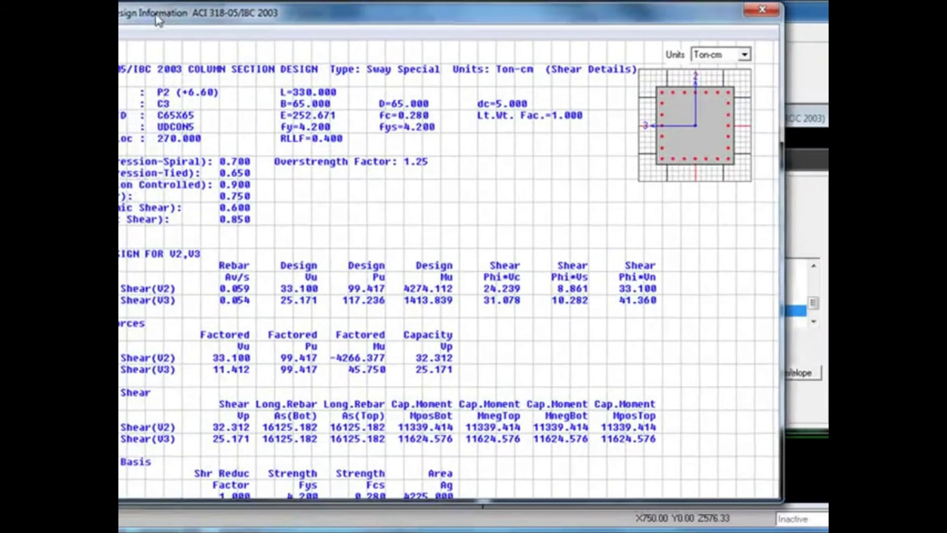
{"action": "left_click_drag", "start_coordinate": [157, 20], "coordinate": [97, 19]}
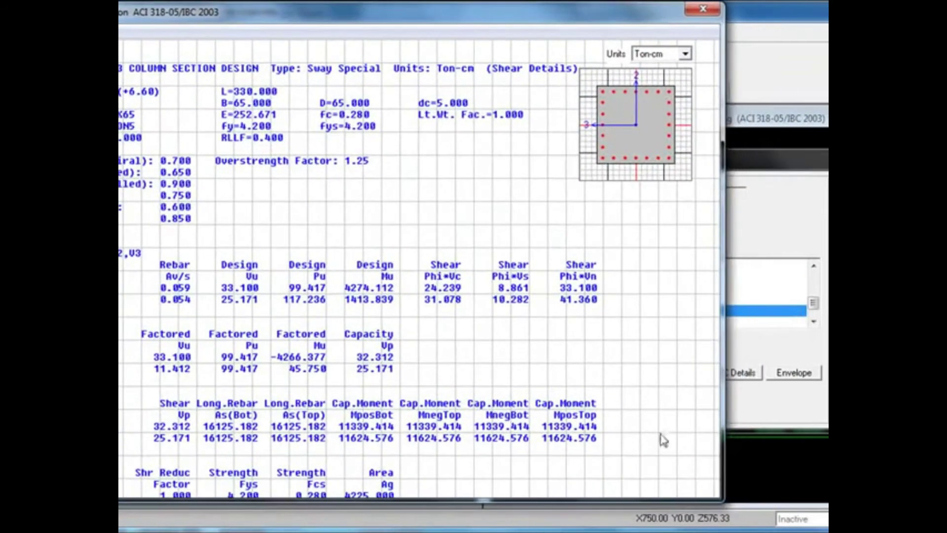
{"action": "left_click_drag", "start_coordinate": [719, 499], "coordinate": [946, 527]}
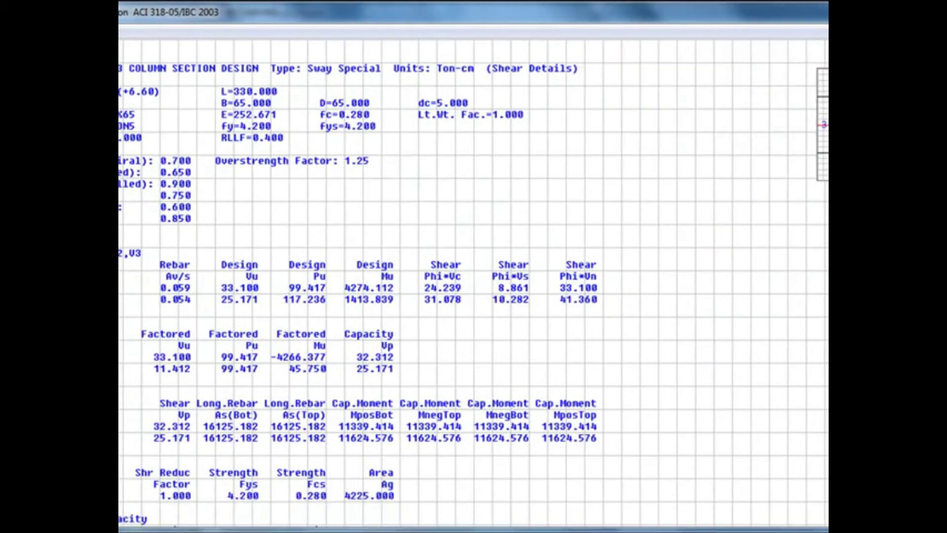
{"action": "scroll", "coordinate": [526, 390], "scroll_direction": "down", "scroll_amount": 1}
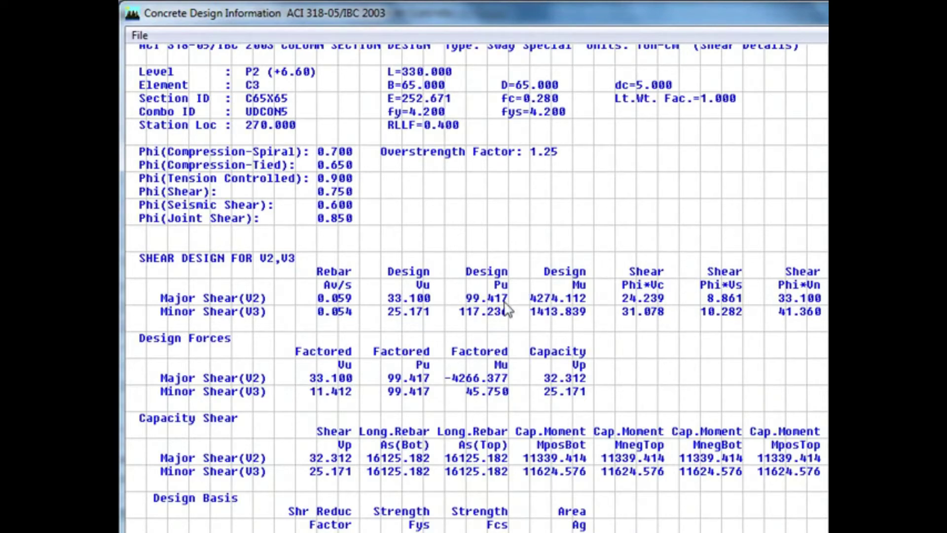
{"action": "scroll", "coordinate": [454, 360], "scroll_direction": "down", "scroll_amount": 2}
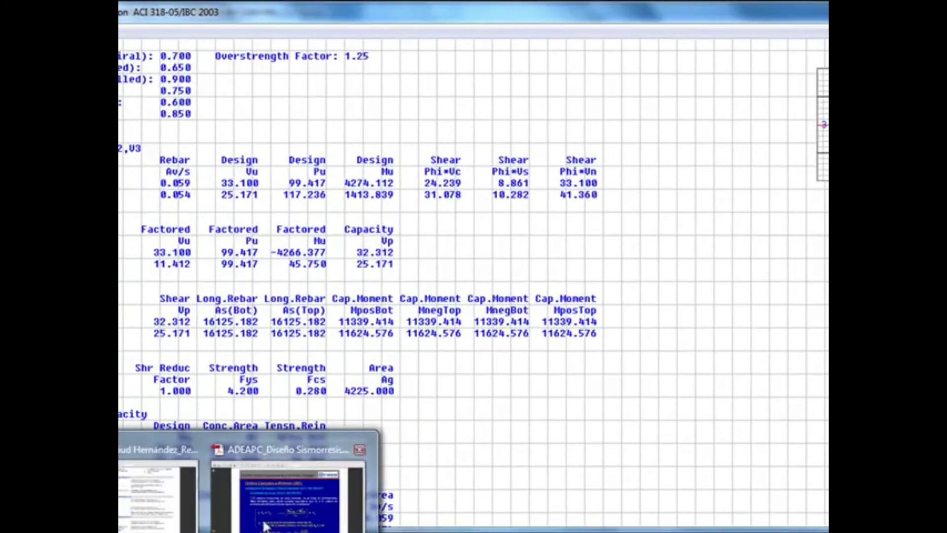
Step: Switch to the seismic design PDF in Adobe Reader and consult the column shear design slides (21.4.5 ACI 318-05)
{"action": "left_click", "coordinate": [265, 526]}
{"action": "scroll", "coordinate": [389, 378], "scroll_direction": "up", "scroll_amount": 1}
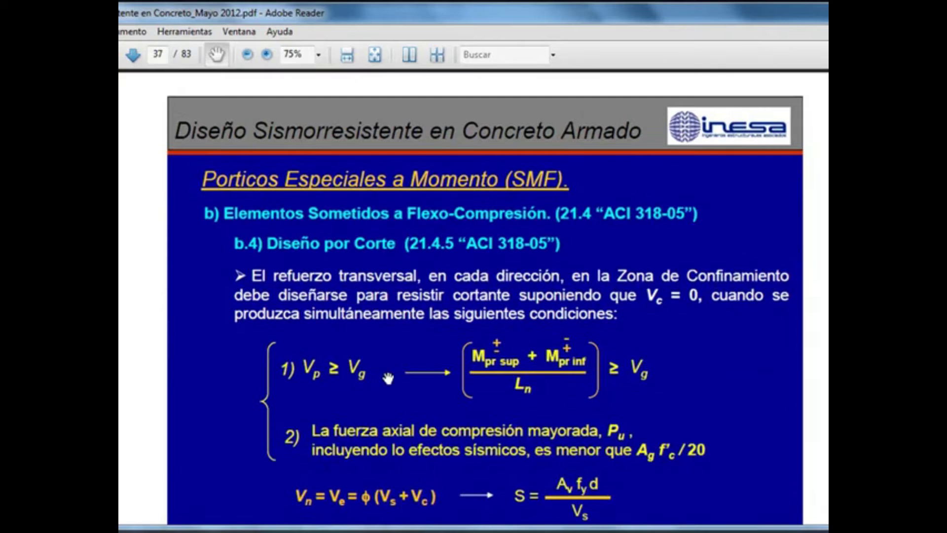
{"action": "scroll", "coordinate": [473, 296], "scroll_direction": "up", "scroll_amount": 10}
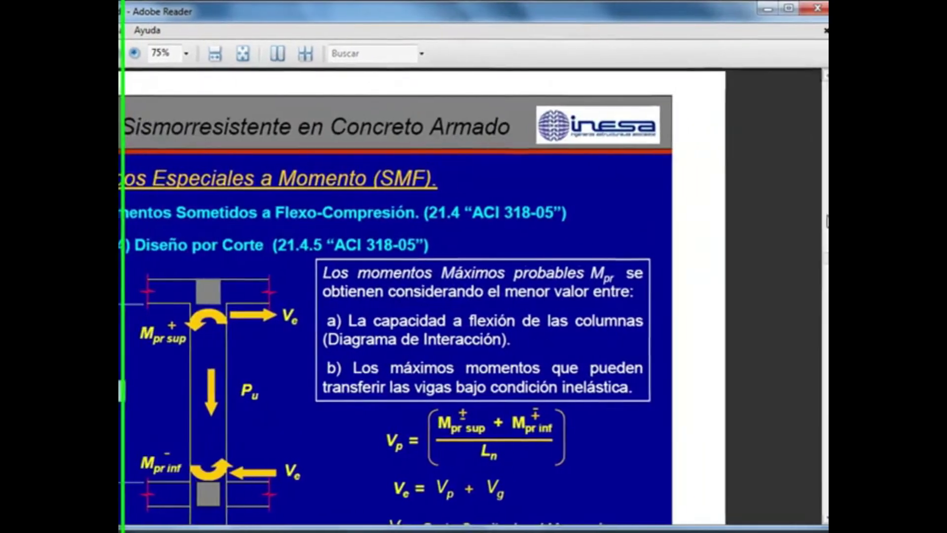
{"action": "scroll", "coordinate": [666, 277], "scroll_direction": "down", "scroll_amount": 5}
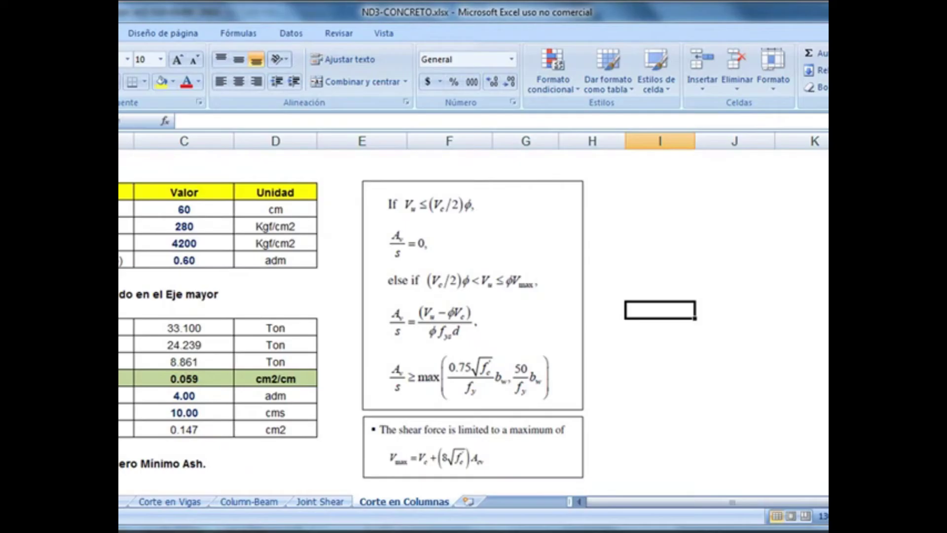
Step: In the Excel sheet Corte en Columnas, inspect the Caso 2 moments, column length and Vu (Top) formulas for both axes
{"action": "scroll", "coordinate": [264, 291], "scroll_direction": "up", "scroll_amount": 15}
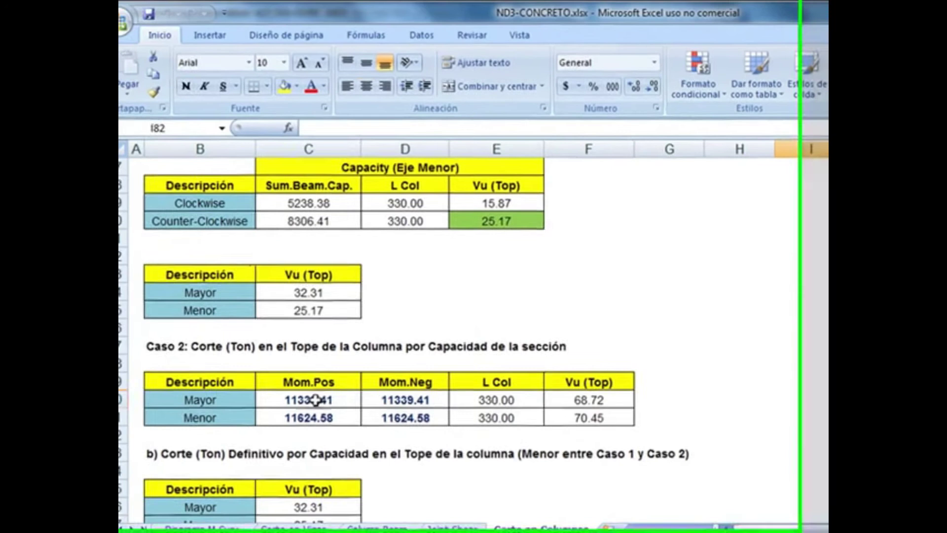
{"action": "left_click", "coordinate": [200, 381]}
{"action": "left_click", "coordinate": [279, 378]}
{"action": "left_click", "coordinate": [196, 380]}
{"action": "left_click", "coordinate": [411, 405]}
{"action": "left_click", "coordinate": [348, 405]}
{"action": "left_click", "coordinate": [406, 406]}
{"action": "left_click", "coordinate": [351, 405]}
{"action": "left_click", "coordinate": [510, 404]}
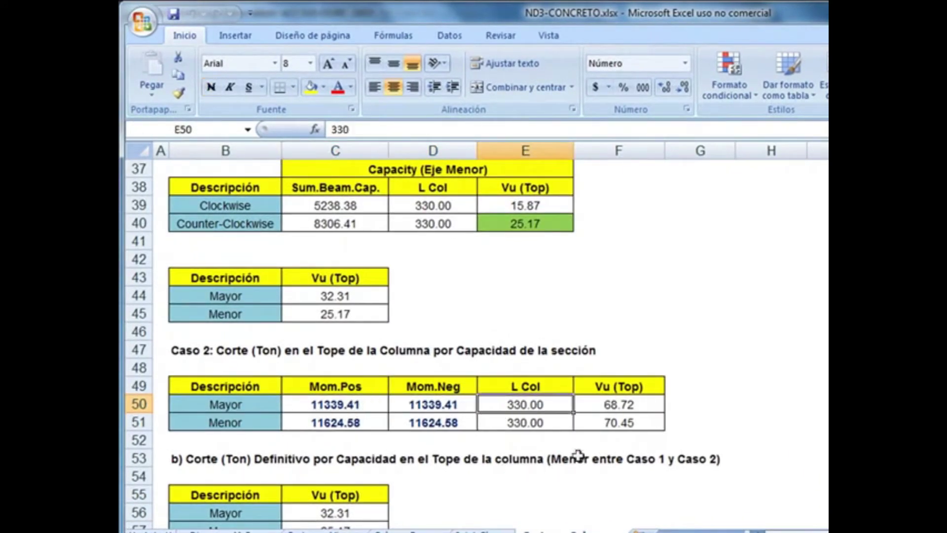
{"action": "left_click", "coordinate": [608, 409]}
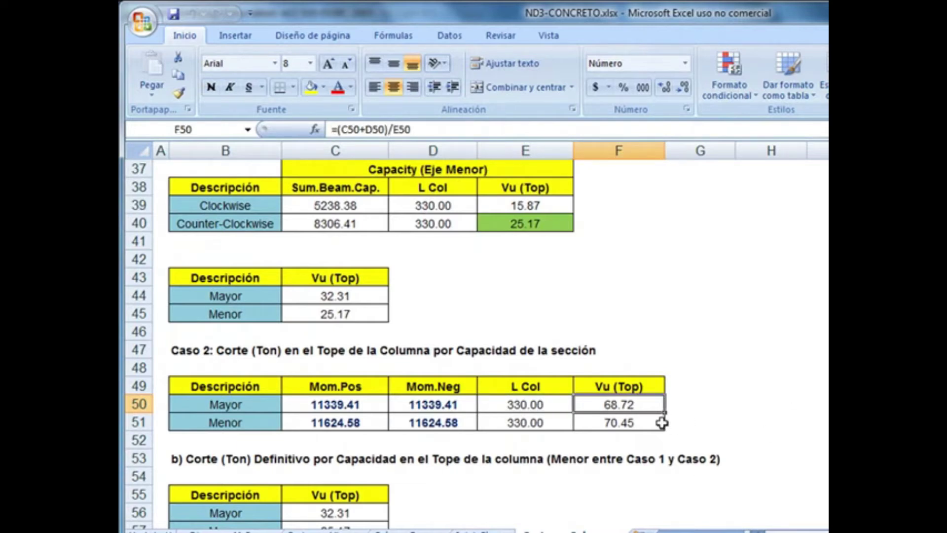
{"action": "left_click", "coordinate": [660, 422]}
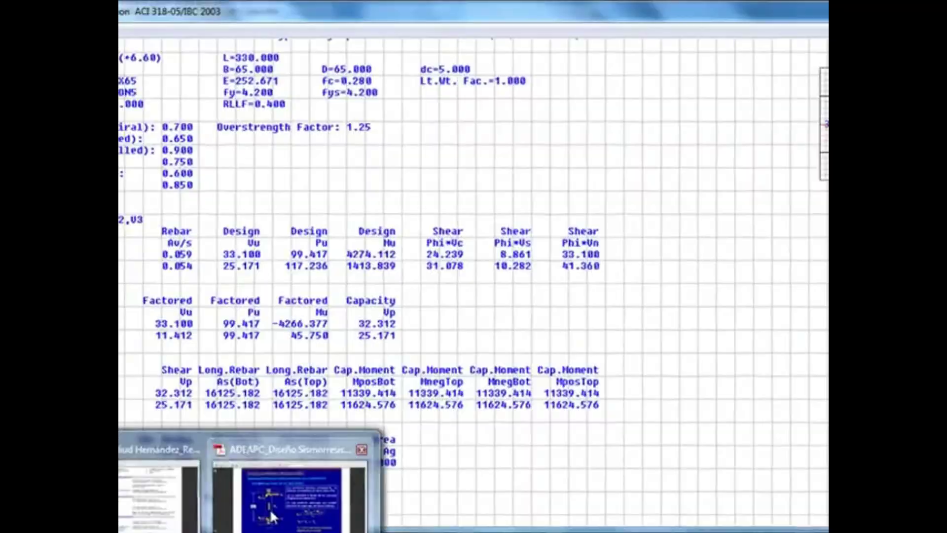
Step: Recheck the PDF's column shear slide, and inspect the beam-capacity Vu (Top) formulas for both axes on Excel's Joint Shear sheet
{"action": "left_click", "coordinate": [270, 508]}
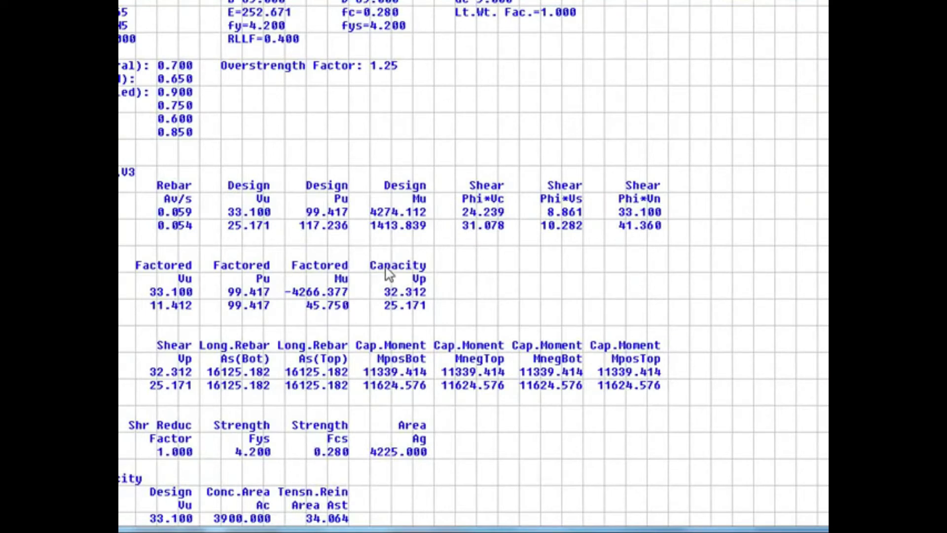
{"action": "left_click", "coordinate": [365, 532]}
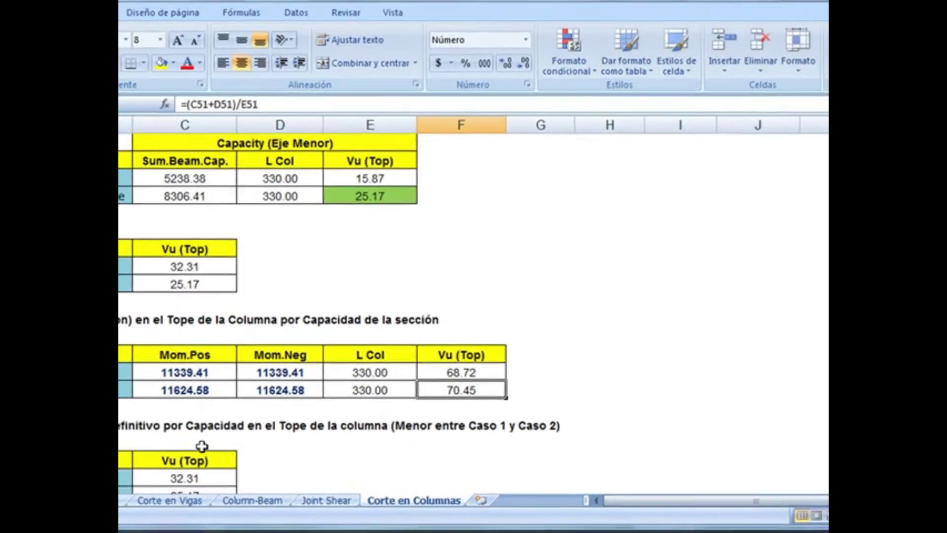
{"action": "left_click", "coordinate": [320, 502]}
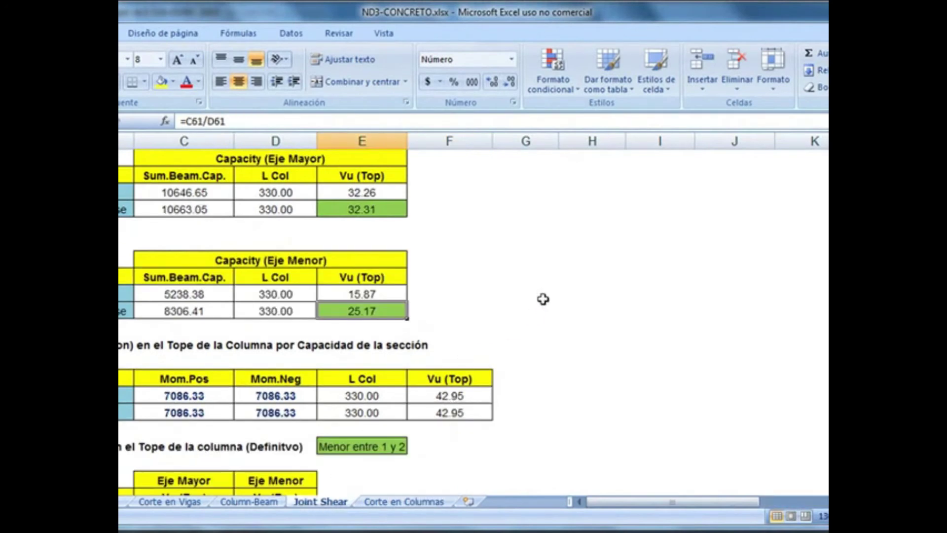
{"action": "scroll", "coordinate": [405, 294], "scroll_direction": "up", "scroll_amount": 1}
{"action": "scroll", "coordinate": [405, 294], "scroll_direction": "down", "scroll_amount": 1}
{"action": "scroll", "coordinate": [417, 291], "scroll_direction": "down", "scroll_amount": 2}
{"action": "scroll", "coordinate": [419, 293], "scroll_direction": "up", "scroll_amount": 2}
{"action": "scroll", "coordinate": [434, 213], "scroll_direction": "up", "scroll_amount": 1}
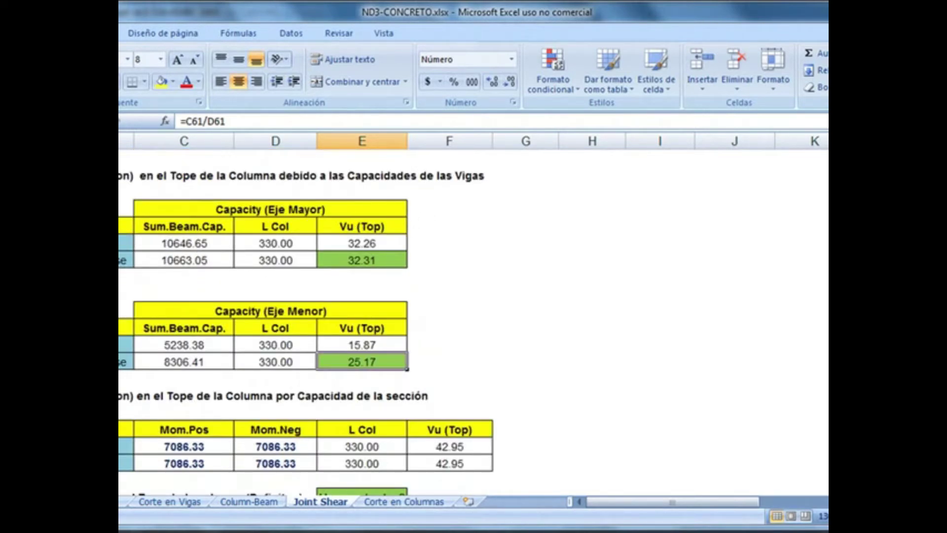
{"action": "left_click", "coordinate": [361, 260]}
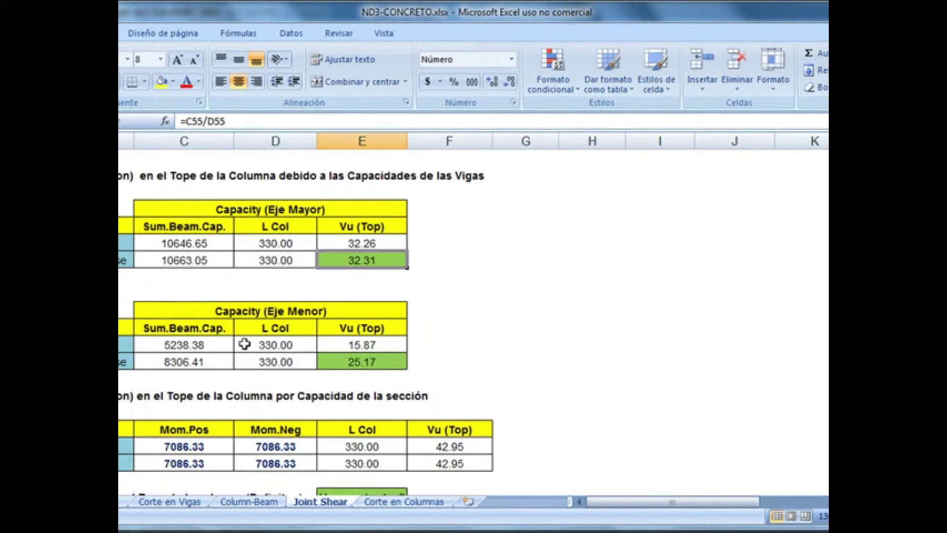
{"action": "left_click", "coordinate": [391, 361]}
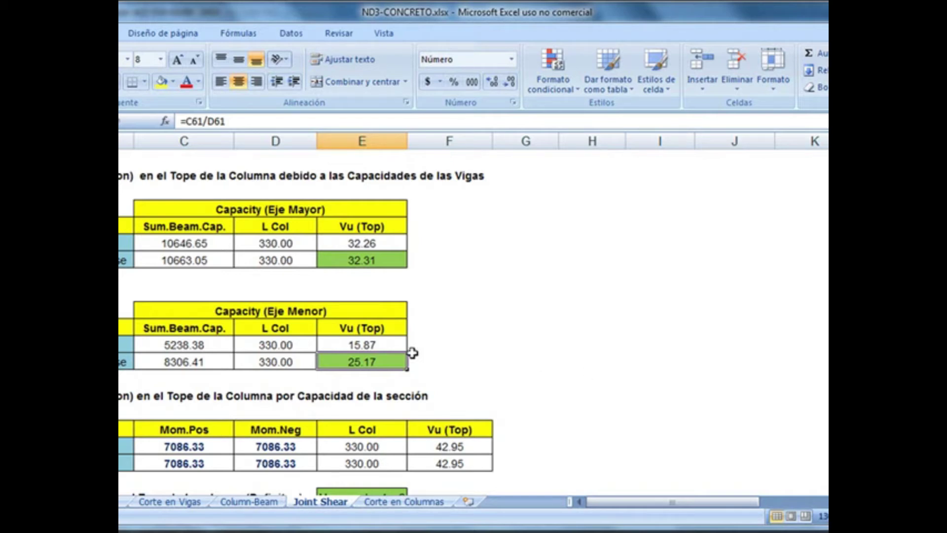
{"action": "left_click", "coordinate": [381, 261]}
{"action": "left_click", "coordinate": [377, 360]}
Step: On the Corte en Columnas sheet, inspect the governing beam-capacity Vu (Top) cells for the major and minor axes
{"action": "left_click", "coordinate": [380, 500]}
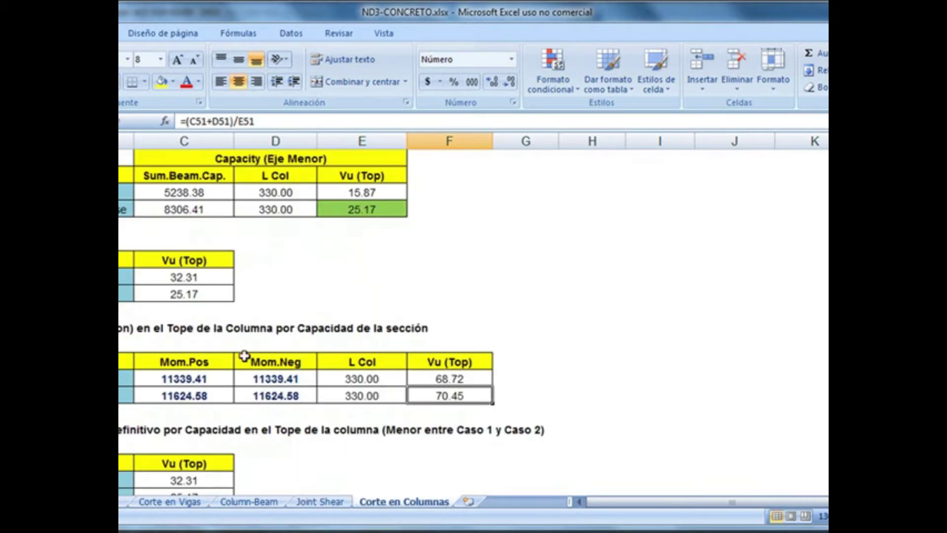
{"action": "left_click", "coordinate": [215, 278]}
{"action": "left_click", "coordinate": [212, 295]}
{"action": "scroll", "coordinate": [297, 291], "scroll_direction": "up", "scroll_amount": 1}
{"action": "scroll", "coordinate": [298, 292], "scroll_direction": "up", "scroll_amount": 2}
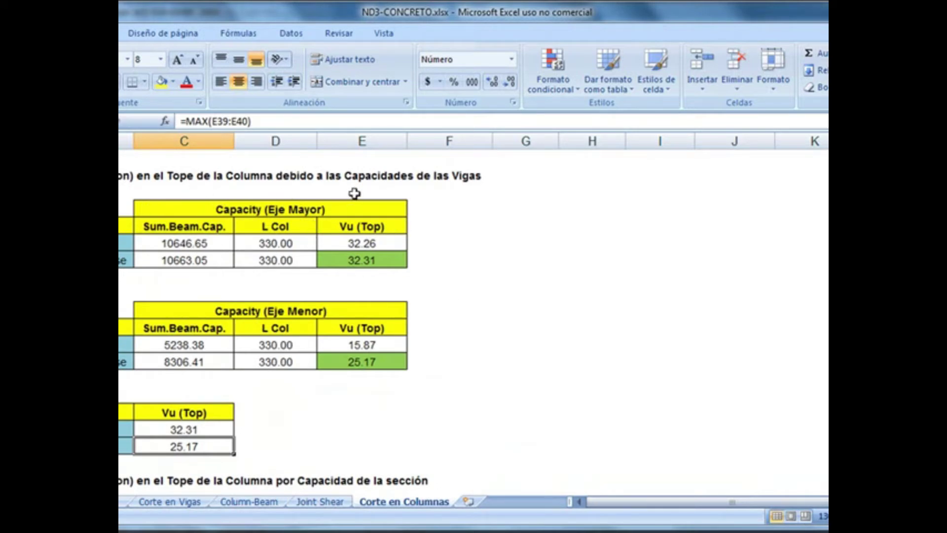
{"action": "scroll", "coordinate": [232, 425], "scroll_direction": "down", "scroll_amount": 1}
{"action": "left_click", "coordinate": [186, 379]}
{"action": "left_click", "coordinate": [193, 392]}
{"action": "left_click", "coordinate": [194, 381]}
{"action": "left_click", "coordinate": [193, 398]}
{"action": "left_click", "coordinate": [184, 377]}
{"action": "left_click", "coordinate": [195, 393]}
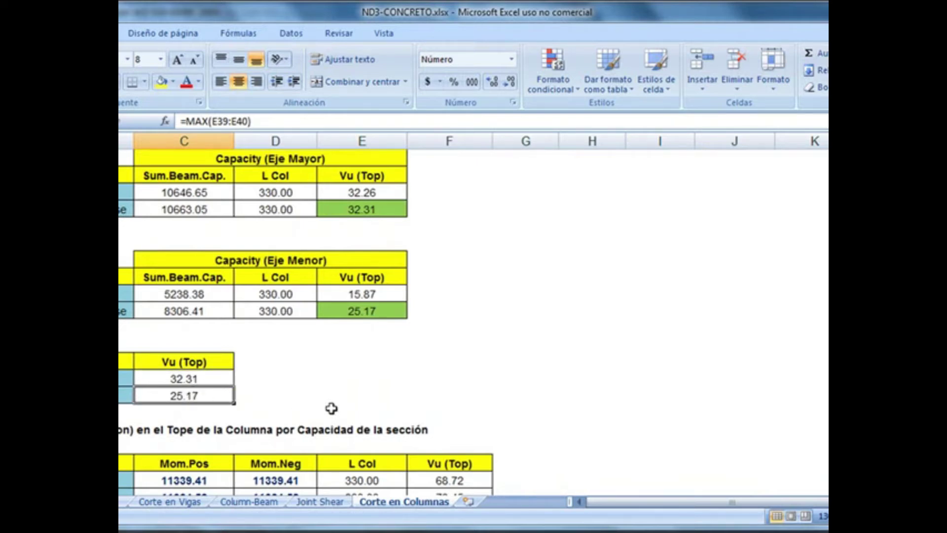
Step: Switch back to the column shear details report and examine its capacity Vp, capacity moments and required rebar area
{"action": "key", "text": "alt+Tab"}
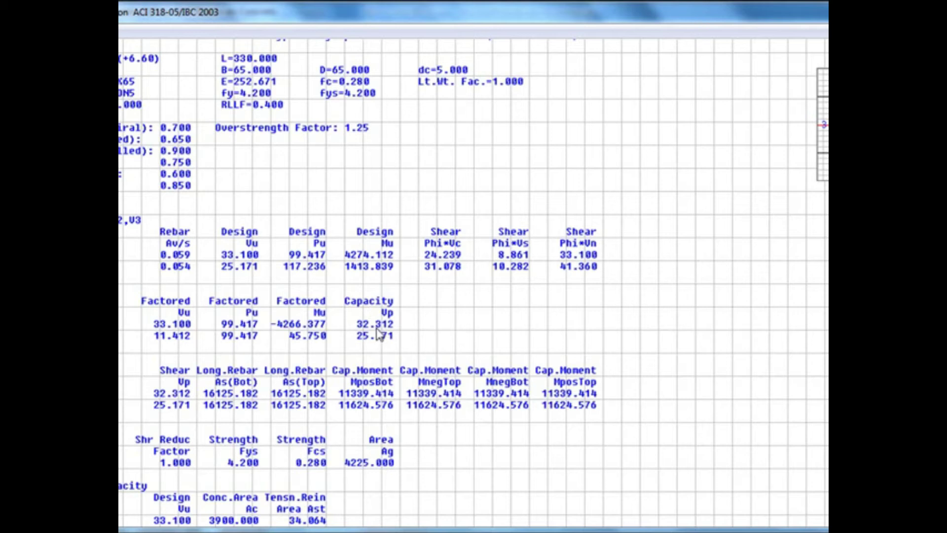
{"action": "scroll", "coordinate": [472, 360], "scroll_direction": "down", "scroll_amount": 3}
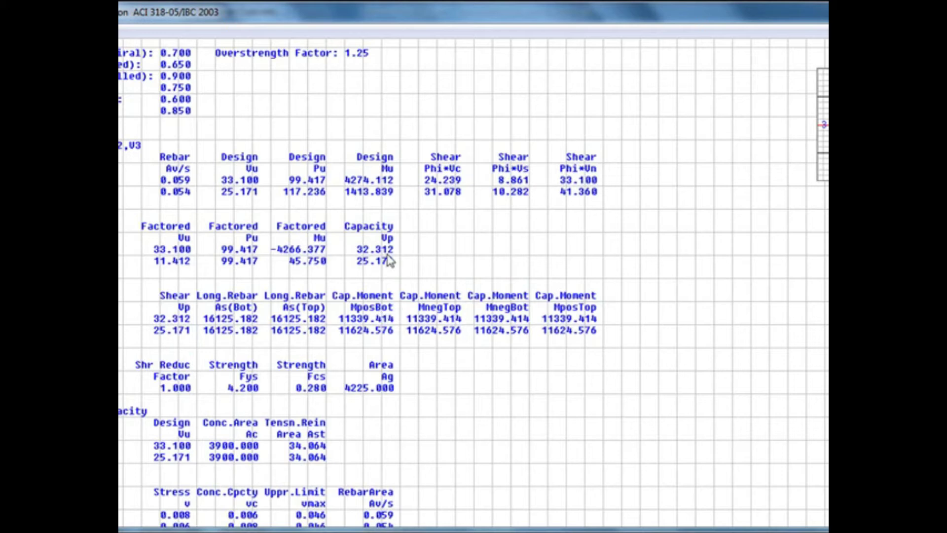
{"action": "left_click_drag", "start_coordinate": [447, 433], "coordinate": [453, 382]}
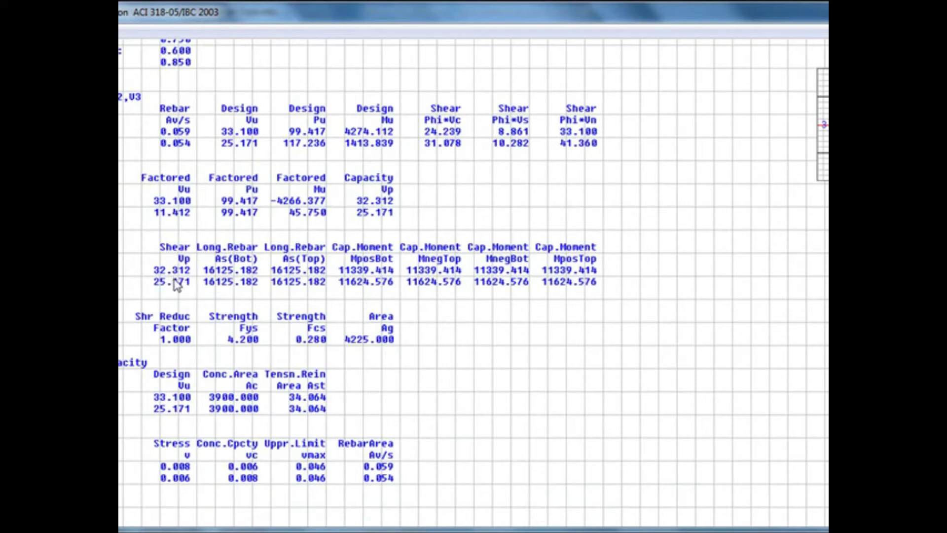
{"action": "scroll", "coordinate": [249, 290], "scroll_direction": "up", "scroll_amount": 1}
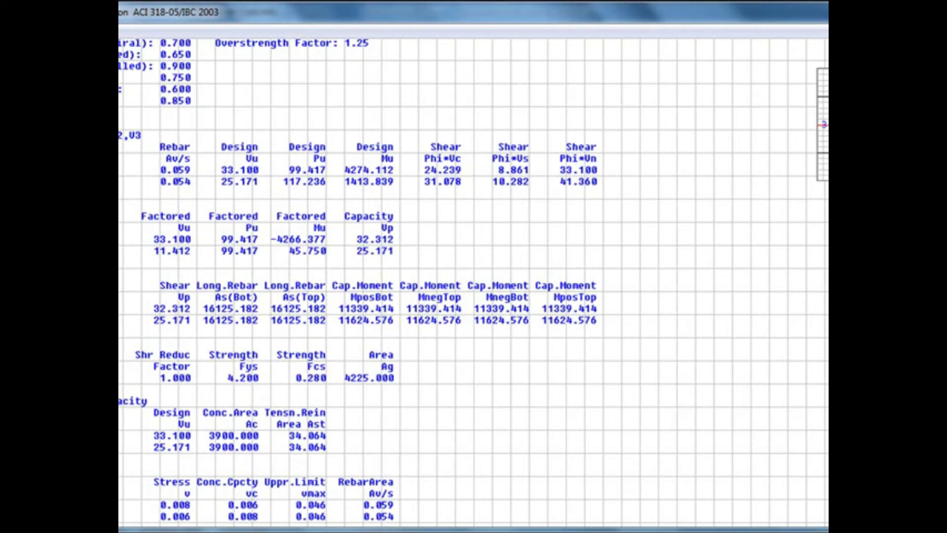
Step: Return to the Excel workbook and trace the Vu (Top) values from the beam-capacity tables to the Mayor and Menor summary
{"action": "key", "text": "alt+Tab"}
{"action": "scroll", "coordinate": [252, 390], "scroll_direction": "up", "scroll_amount": 4}
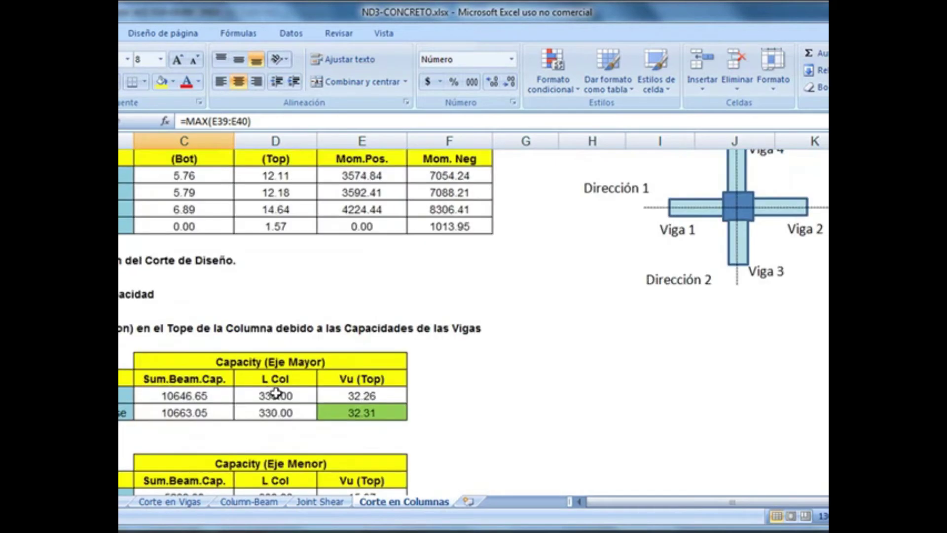
{"action": "scroll", "coordinate": [295, 399], "scroll_direction": "down", "scroll_amount": 1}
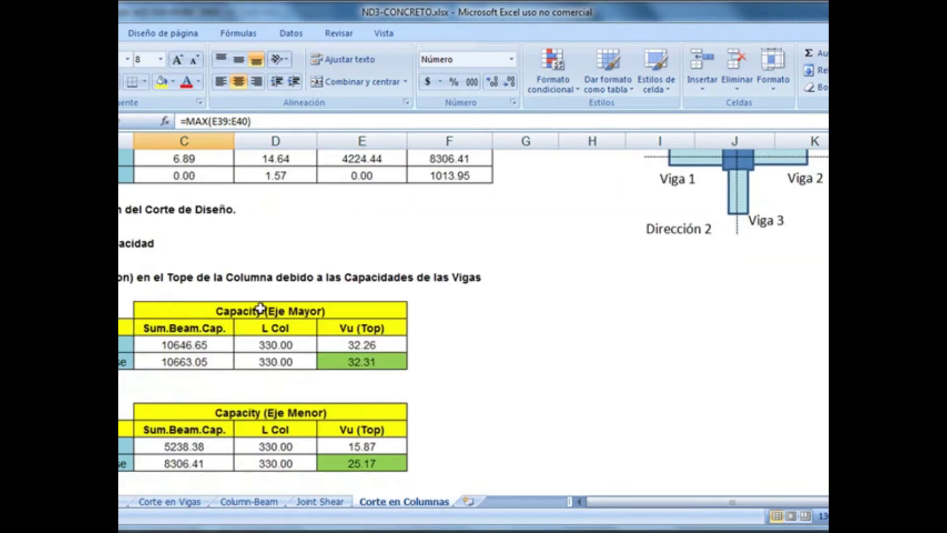
{"action": "scroll", "coordinate": [572, 309], "scroll_direction": "down", "scroll_amount": 2}
{"action": "left_click", "coordinate": [380, 249]}
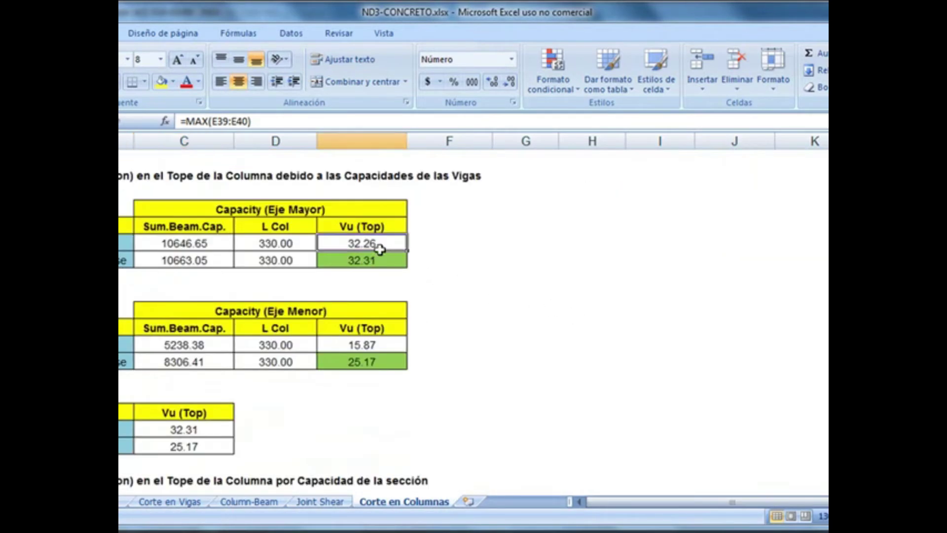
{"action": "left_click", "coordinate": [372, 360]}
{"action": "left_click", "coordinate": [199, 433]}
{"action": "left_click", "coordinate": [200, 445]}
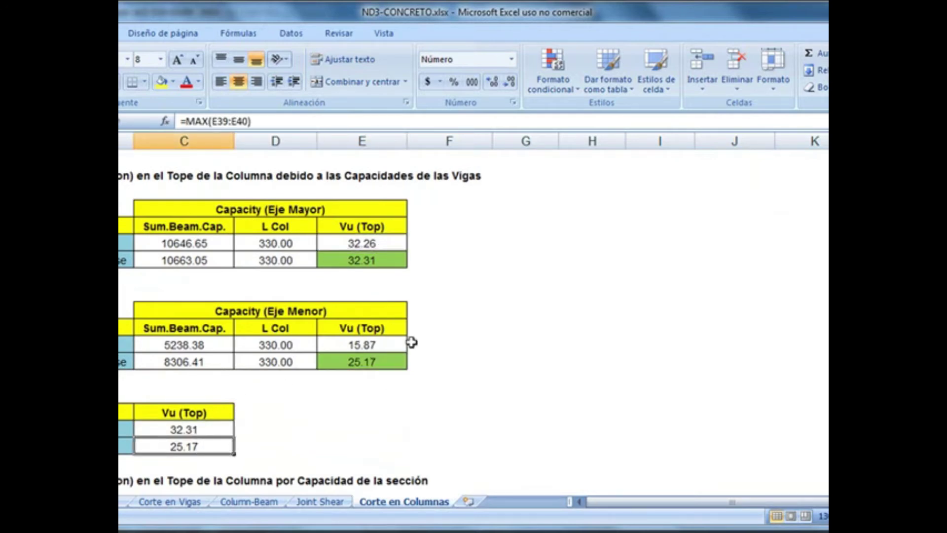
{"action": "scroll", "coordinate": [491, 348], "scroll_direction": "down", "scroll_amount": 4}
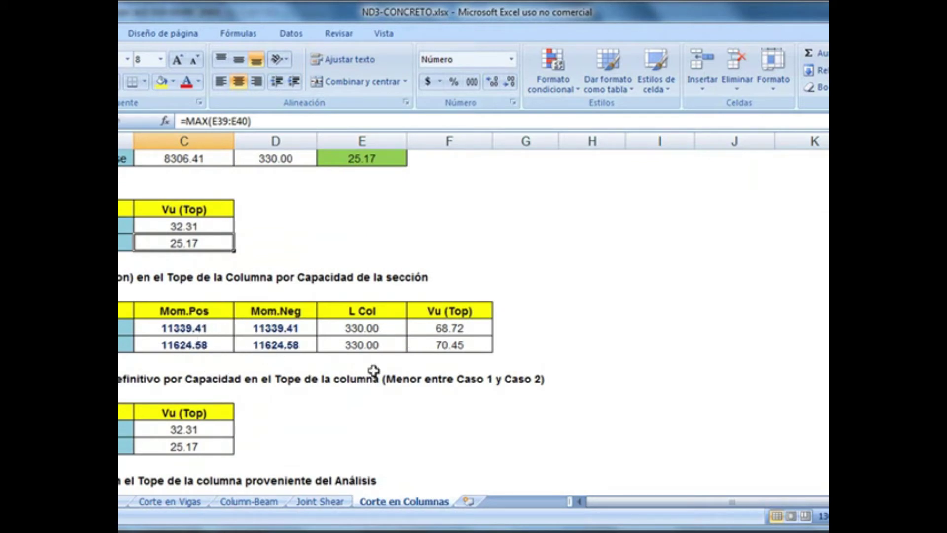
Step: Inspect the column-section-capacity Vu (Top) formulas and the definitive capacity shear cells taken as the lesser of Caso 1 and Caso 2
{"action": "left_click", "coordinate": [450, 328]}
{"action": "left_click", "coordinate": [450, 345]}
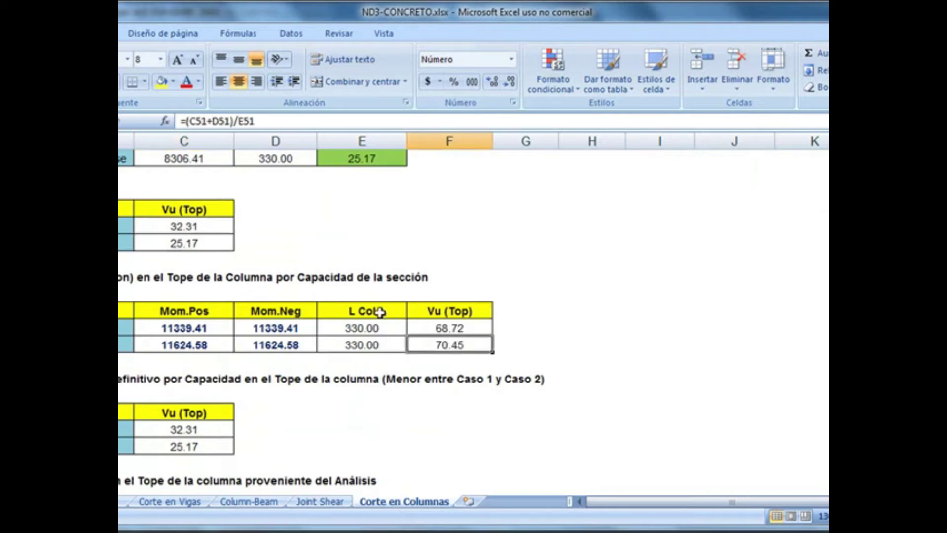
{"action": "left_click", "coordinate": [224, 428]}
{"action": "left_click", "coordinate": [214, 448]}
{"action": "scroll", "coordinate": [340, 387], "scroll_direction": "down", "scroll_amount": 2}
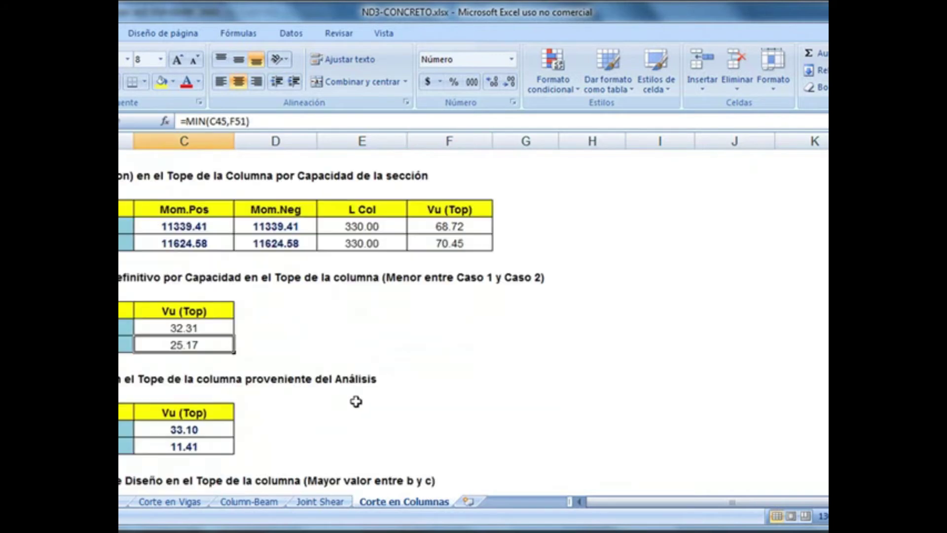
{"action": "scroll", "coordinate": [356, 401], "scroll_direction": "down", "scroll_amount": 1}
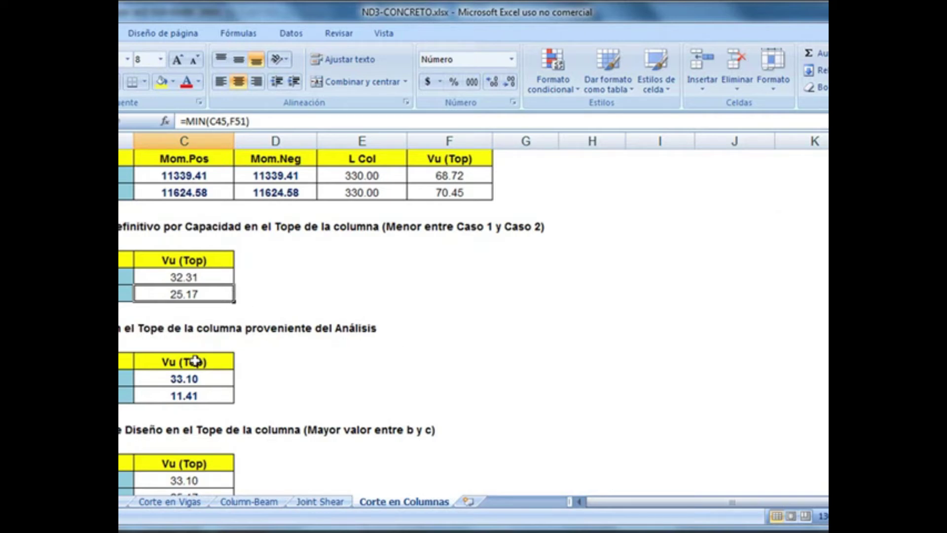
Step: Inspect the Vu (Top) cells from the analysis and trace the major-axis design shear from its capacity and analysis values
{"action": "left_click", "coordinate": [186, 380]}
{"action": "left_click", "coordinate": [225, 390]}
{"action": "scroll", "coordinate": [496, 388], "scroll_direction": "down", "scroll_amount": 2}
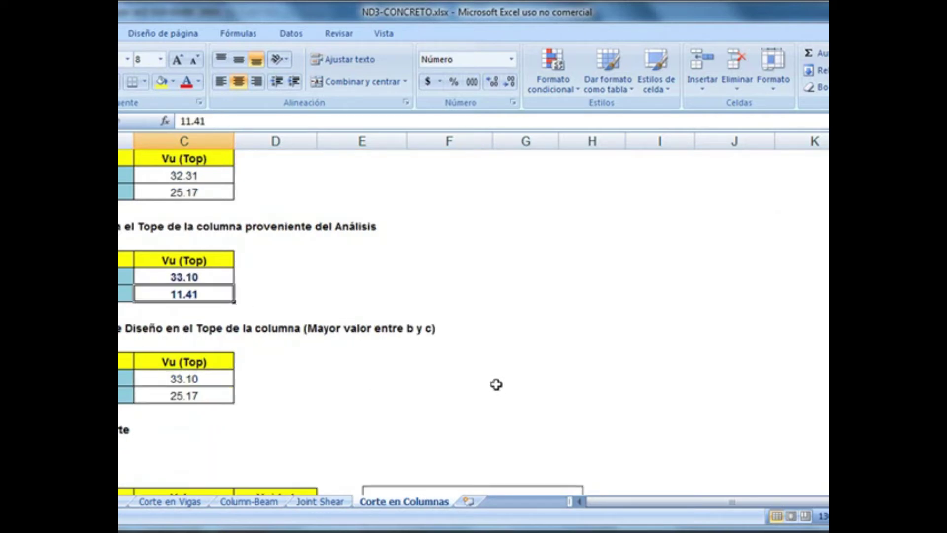
{"action": "left_click", "coordinate": [205, 175]}
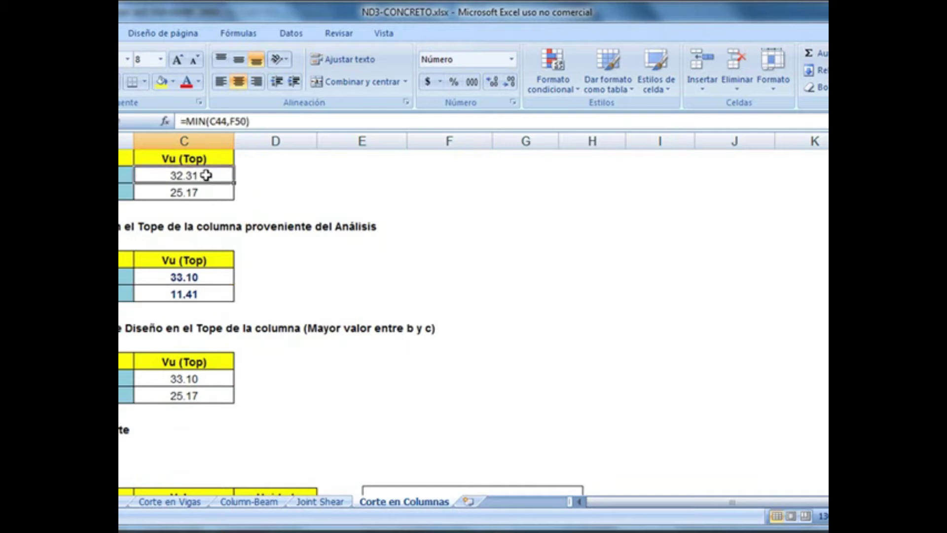
{"action": "left_click", "coordinate": [196, 278]}
{"action": "left_click", "coordinate": [199, 176]}
{"action": "left_click", "coordinate": [197, 381]}
Step: Trace the minor-axis design Vu (Top) from its capacity and analysis values, and review the shear reinforcement calculation below it
{"action": "left_click", "coordinate": [197, 192]}
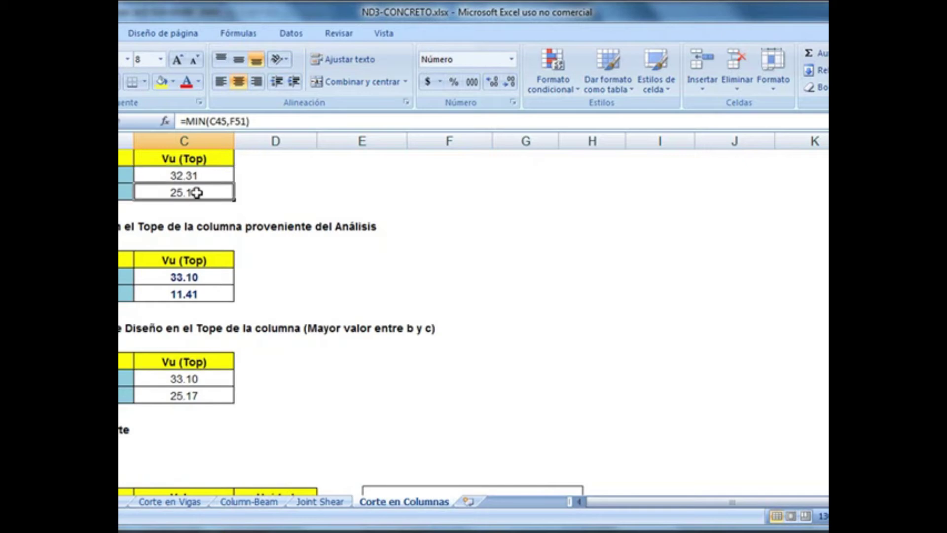
{"action": "left_click", "coordinate": [199, 294]}
{"action": "left_click", "coordinate": [203, 395]}
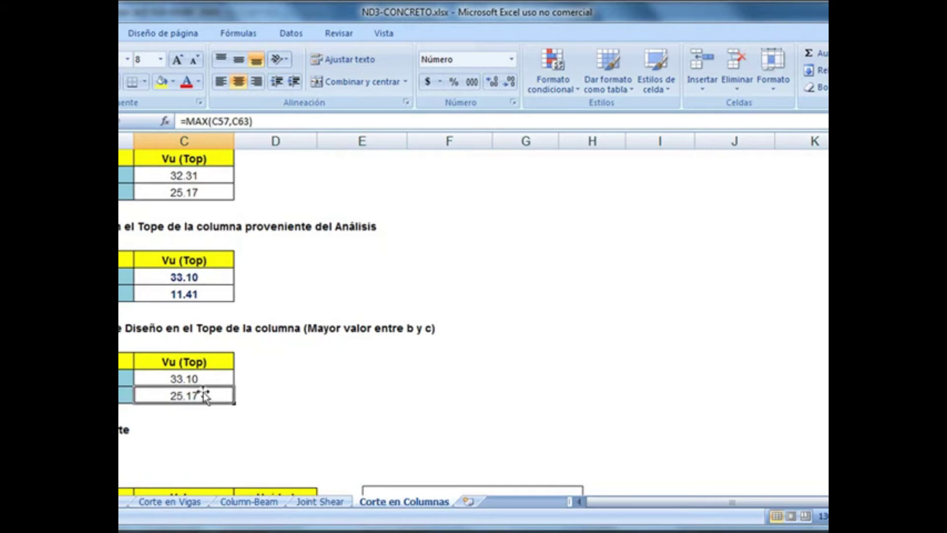
{"action": "scroll", "coordinate": [204, 395], "scroll_direction": "down", "scroll_amount": 2}
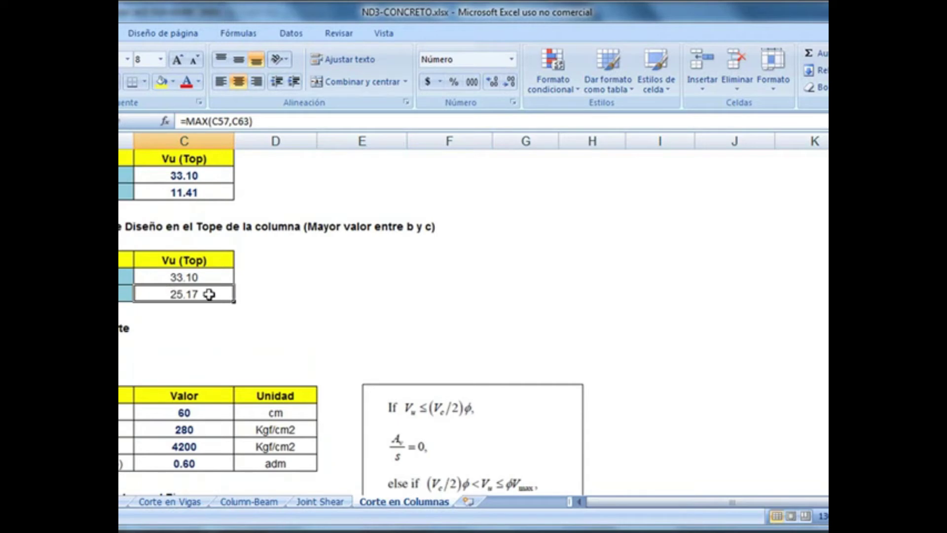
{"action": "scroll", "coordinate": [327, 300], "scroll_direction": "down", "scroll_amount": 4}
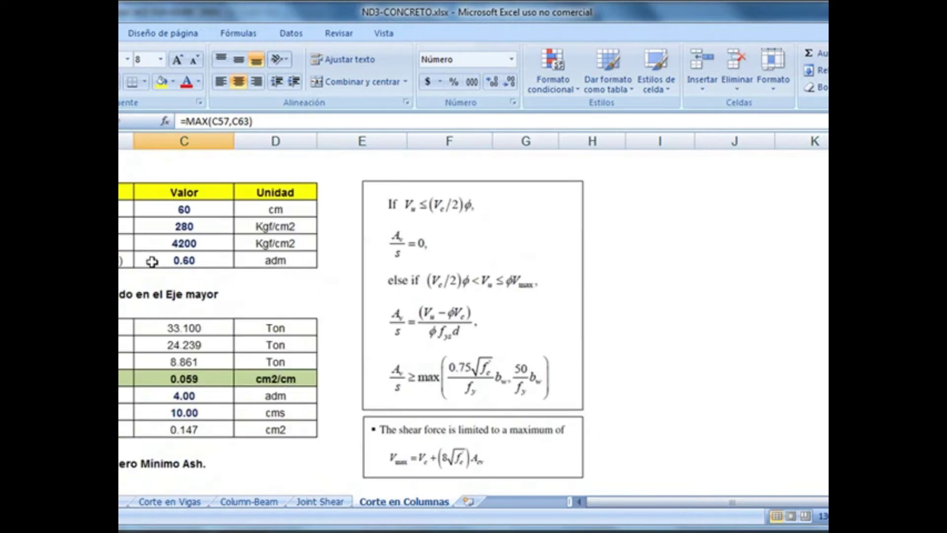
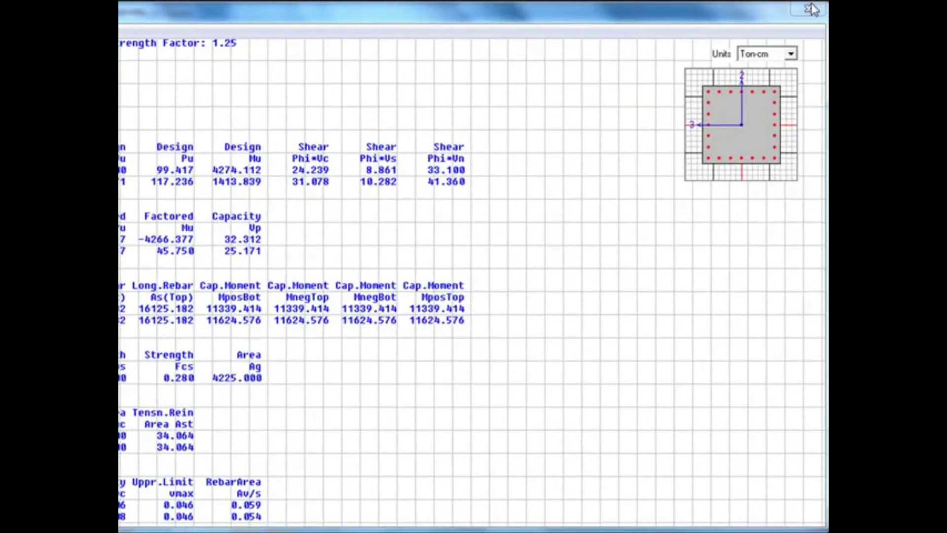
Step: Close the column's shear report and design information, and display Longitudinal Reinforcing as the design output in the elevation view
{"action": "left_click", "coordinate": [811, 9]}
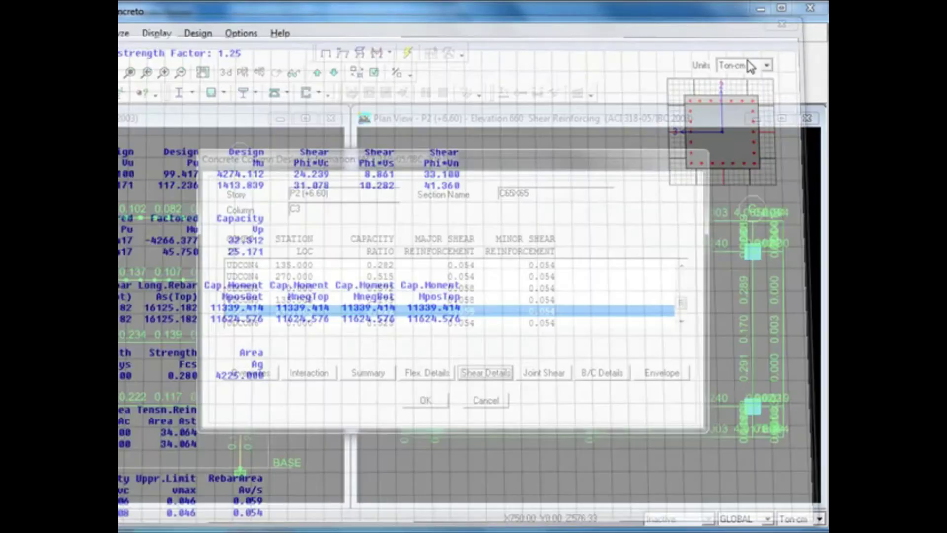
{"action": "left_click", "coordinate": [466, 397]}
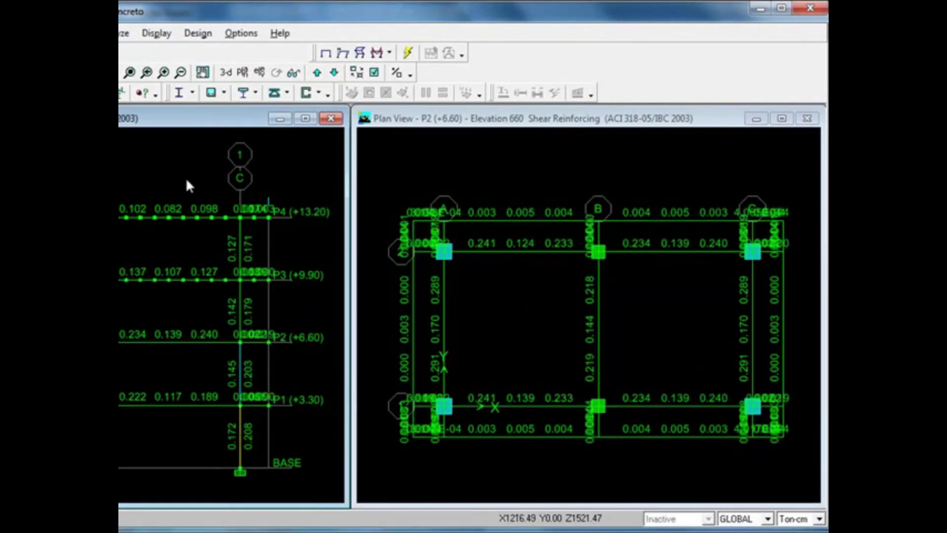
{"action": "left_click", "coordinate": [199, 34]}
{"action": "mouse_move", "coordinate": [232, 67]}
{"action": "left_click", "coordinate": [557, 146]}
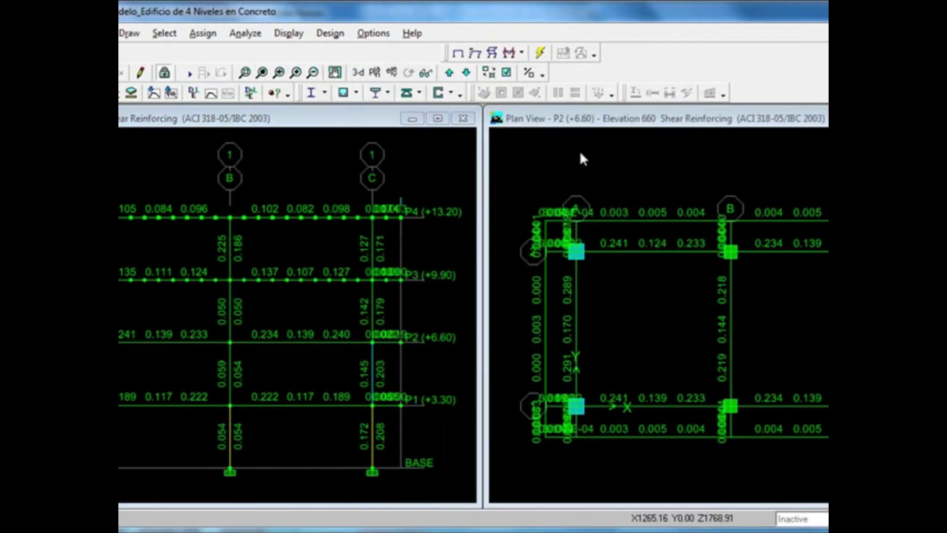
{"action": "left_click", "coordinate": [621, 281]}
{"action": "scroll", "coordinate": [624, 311], "scroll_direction": "up", "scroll_amount": 1}
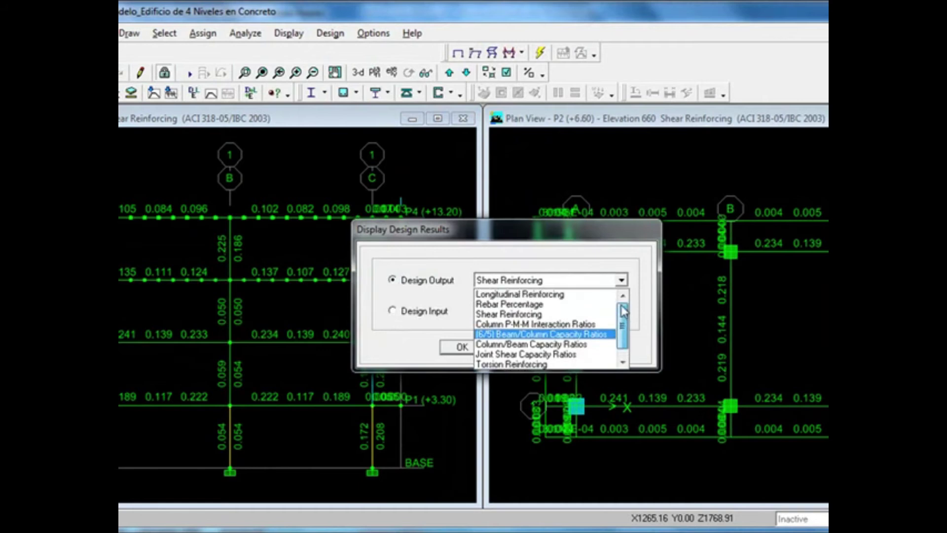
{"action": "left_click", "coordinate": [520, 294]}
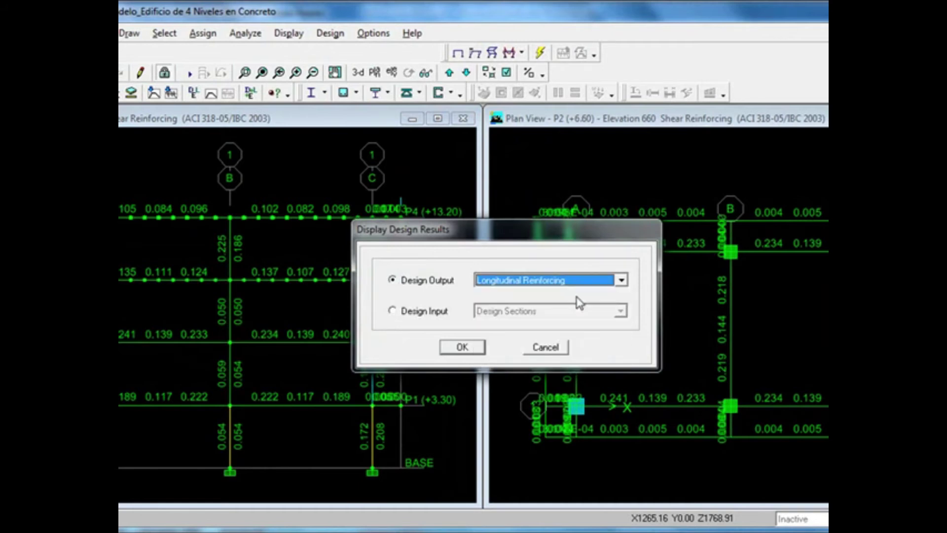
{"action": "left_click", "coordinate": [462, 347]}
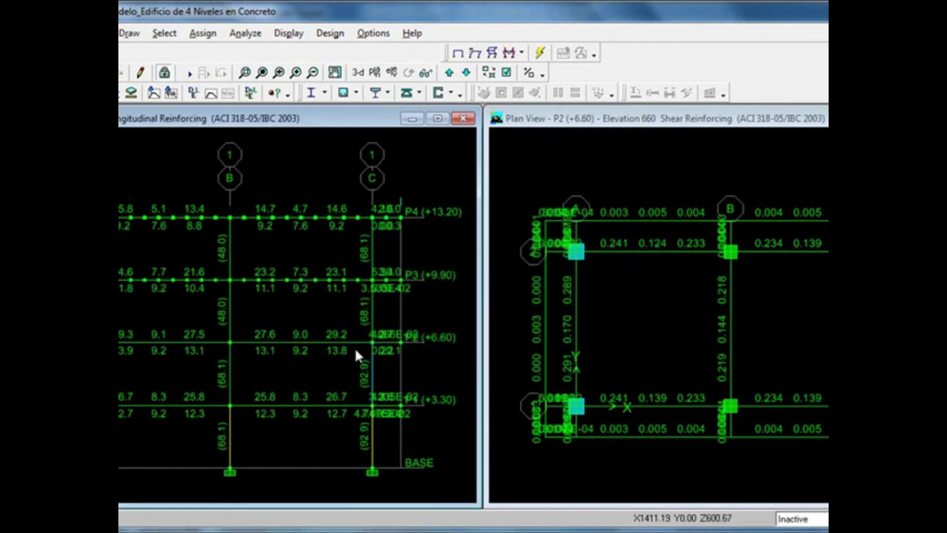
Step: Examine the shear details and capacity moments of beam B1 at story P2 (+6.60), and return to the full elevation view
{"action": "left_click", "coordinate": [245, 72]}
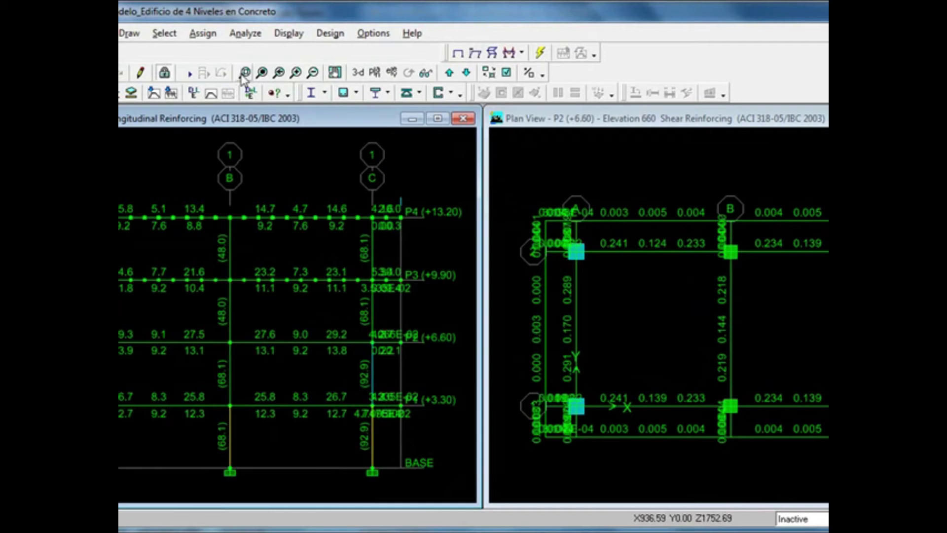
{"action": "left_click_drag", "start_coordinate": [119, 252], "coordinate": [203, 365]}
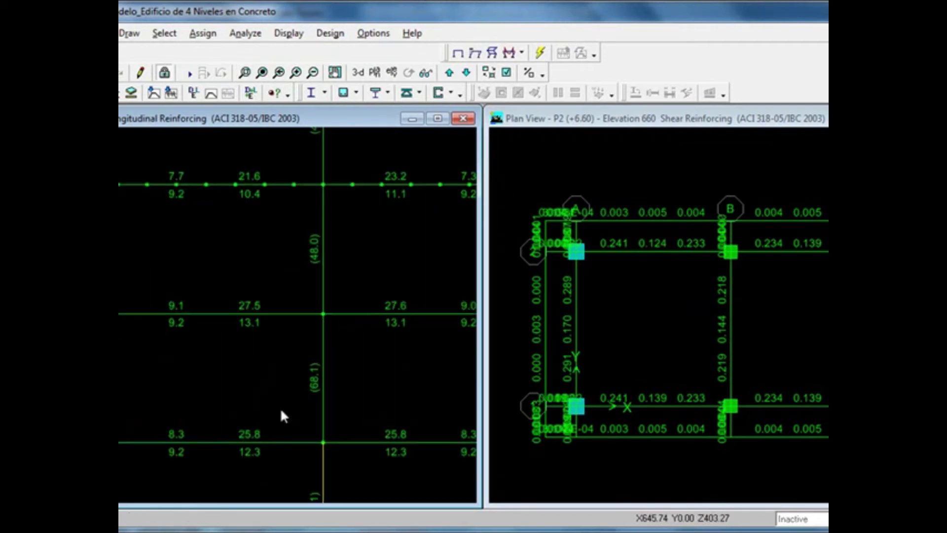
{"action": "right_click", "coordinate": [296, 315]}
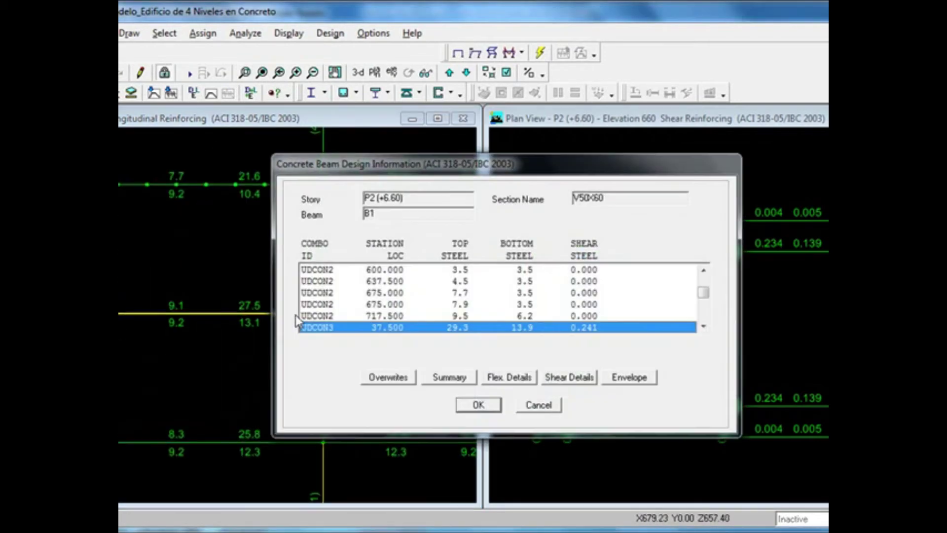
{"action": "left_click", "coordinate": [557, 378]}
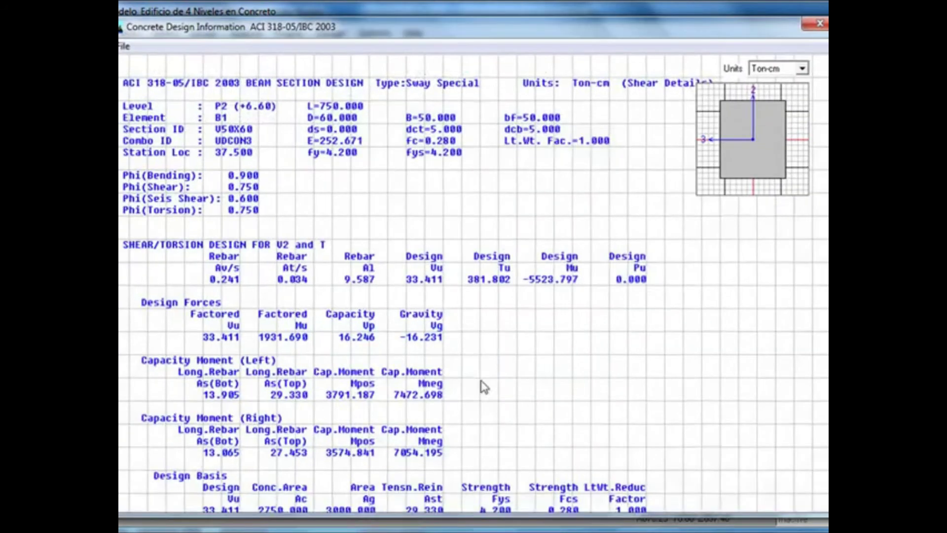
{"action": "scroll", "coordinate": [493, 304], "scroll_direction": "down", "scroll_amount": 4}
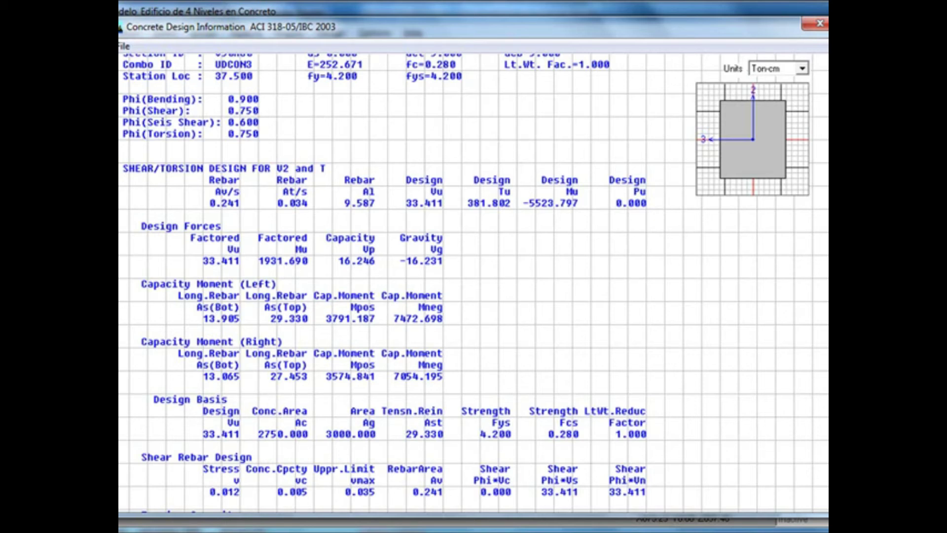
{"action": "left_click", "coordinate": [820, 23]}
{"action": "left_click", "coordinate": [536, 404]}
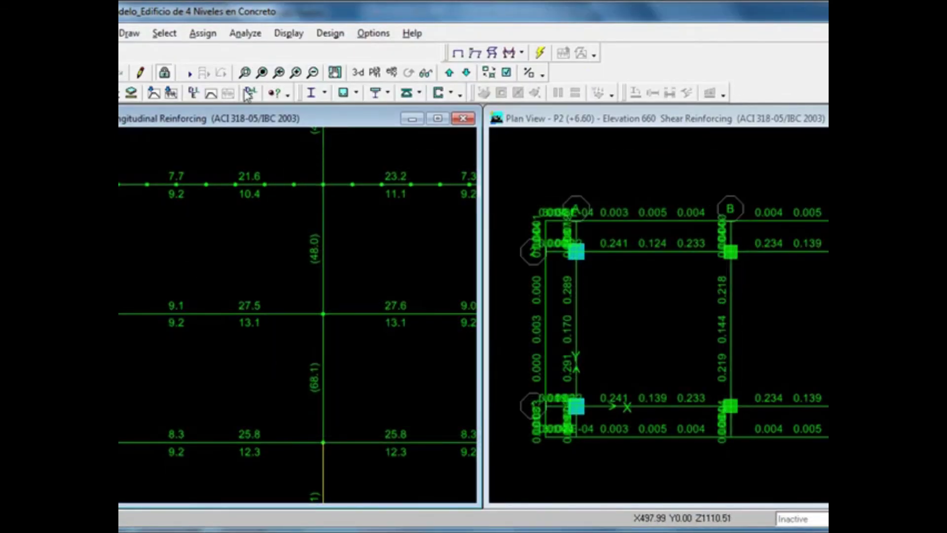
{"action": "left_click", "coordinate": [262, 72]}
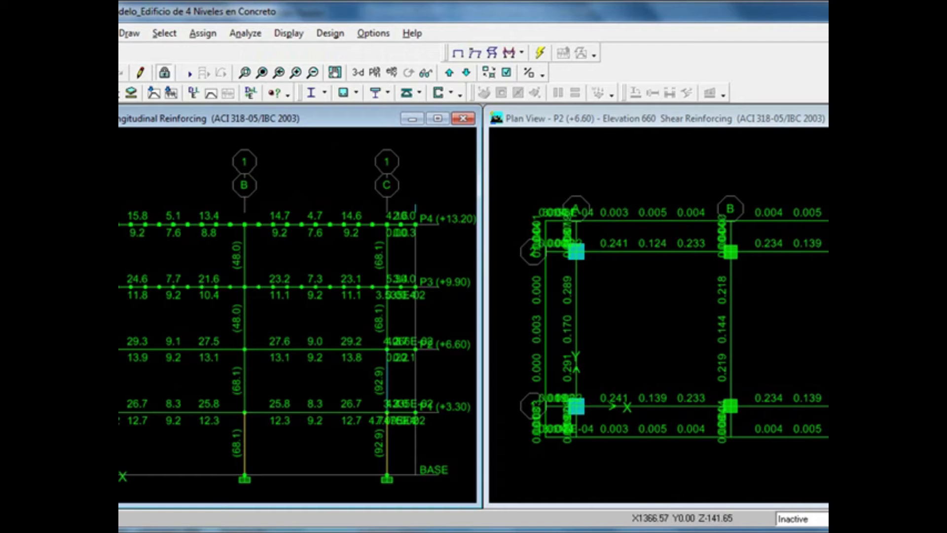
Step: Switch to the Excel workbook, add a new worksheet and enter the beam label V50X60-T1 in cell B3
{"action": "key", "text": "alt+Tab"}
{"action": "left_click", "coordinate": [469, 501]}
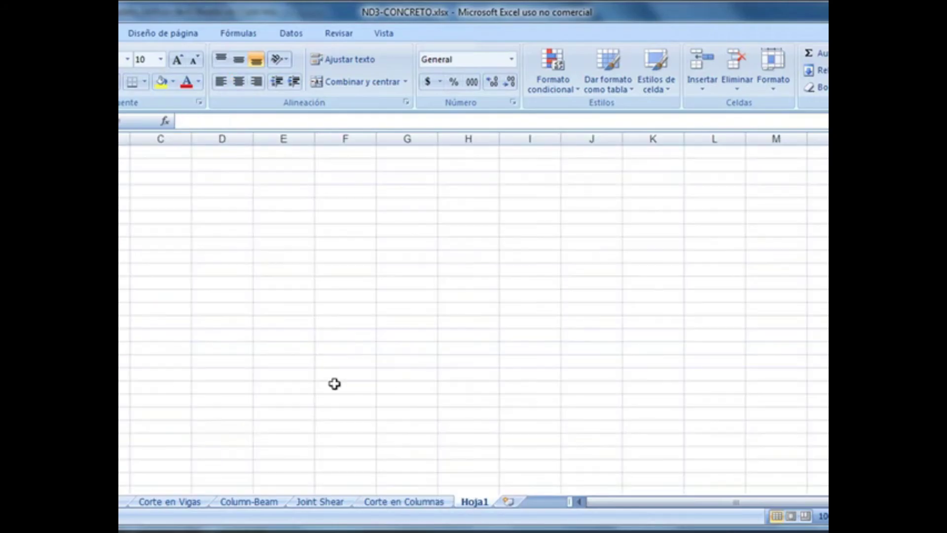
{"action": "left_click", "coordinate": [123, 178]}
{"action": "scroll", "coordinate": [473, 315], "scroll_direction": "up", "scroll_amount": 4, "text": "ctrl"}
{"action": "type", "text": "v"}
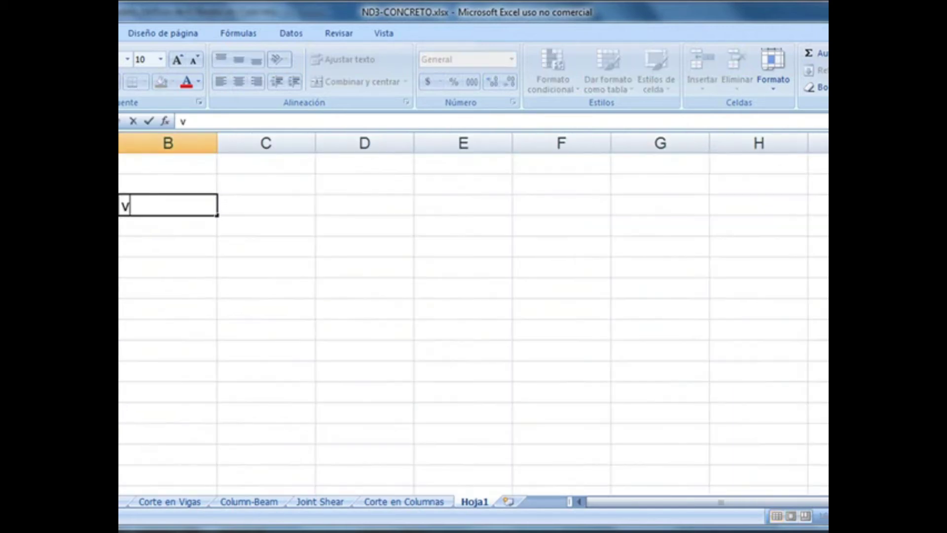
{"action": "type", "text": "V50X60"}
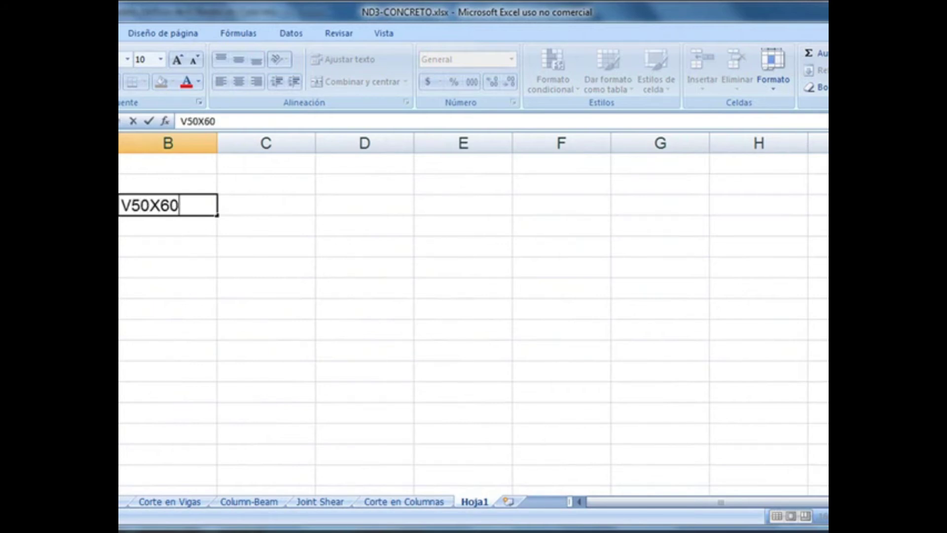
{"action": "type", "text": "-T1"}
{"action": "key", "text": "Return"}
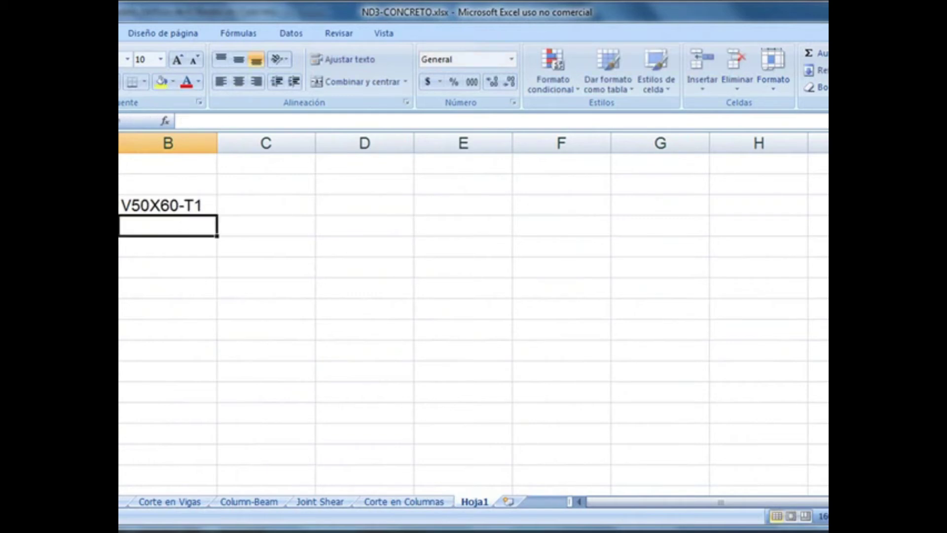
Step: Enter the heading DESCRIPCION in cell B2 above the beam label and widen column B to fit it
{"action": "left_click", "coordinate": [190, 188]}
{"action": "type", "text": "DE"}
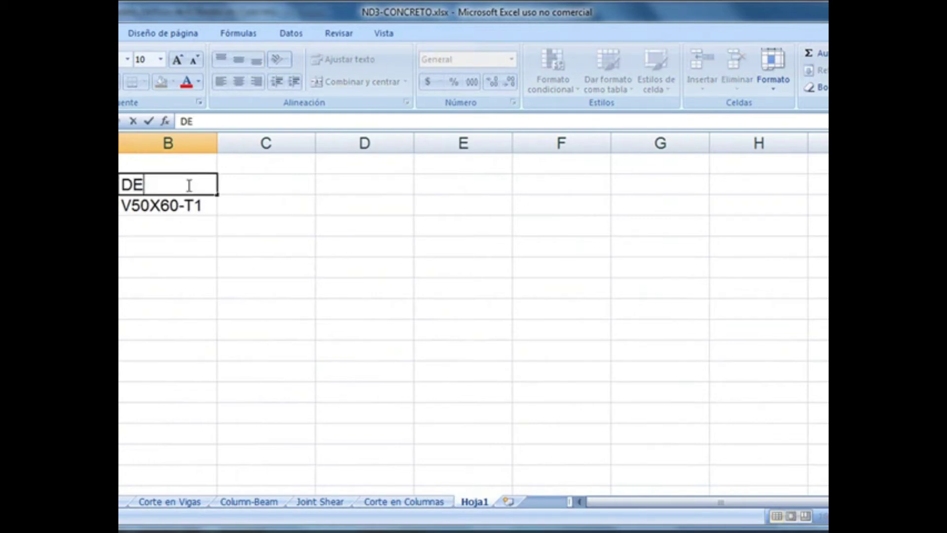
{"action": "type", "text": "SCRIPCION"}
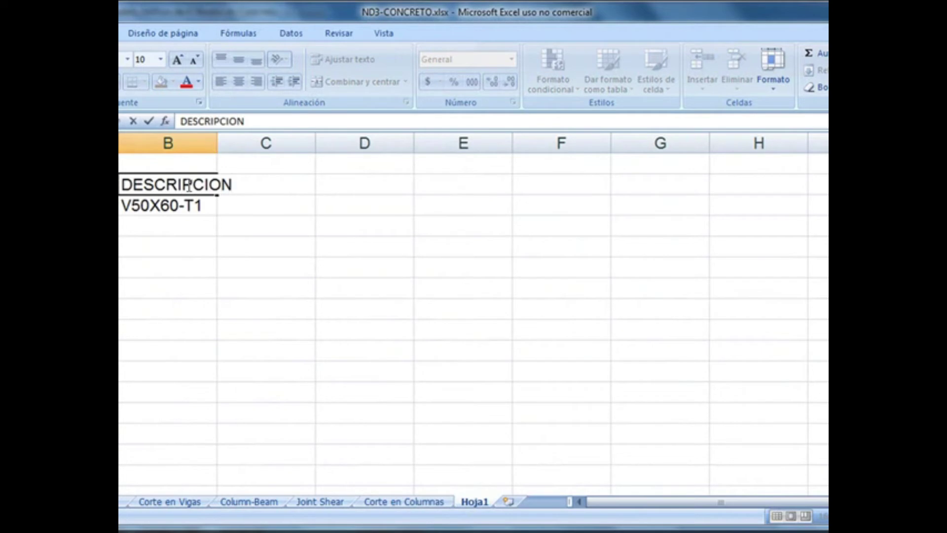
{"action": "key", "text": "Return"}
{"action": "left_click_drag", "start_coordinate": [217, 143], "coordinate": [246, 143]}
Step: Center the contents of the description column and extend the beam labels down through V50X60-T4
{"action": "left_click_drag", "start_coordinate": [205, 186], "coordinate": [243, 275]}
{"action": "left_click", "coordinate": [239, 81]}
{"action": "left_click", "coordinate": [229, 291]}
{"action": "left_click", "coordinate": [191, 205]}
{"action": "left_click", "coordinate": [327, 226]}
Step: Enter the column heading As Sup Izq in cell C2
{"action": "left_click", "coordinate": [291, 181]}
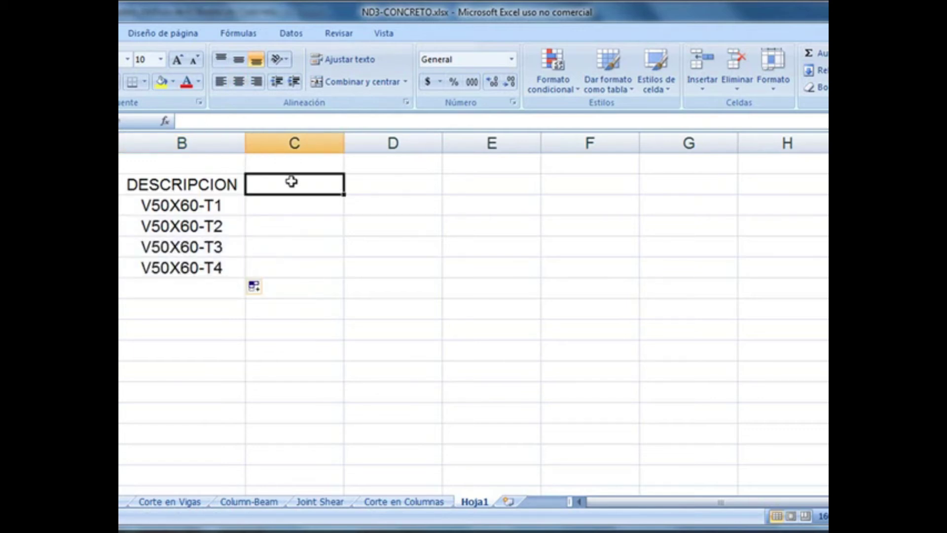
{"action": "type", "text": "aS"}
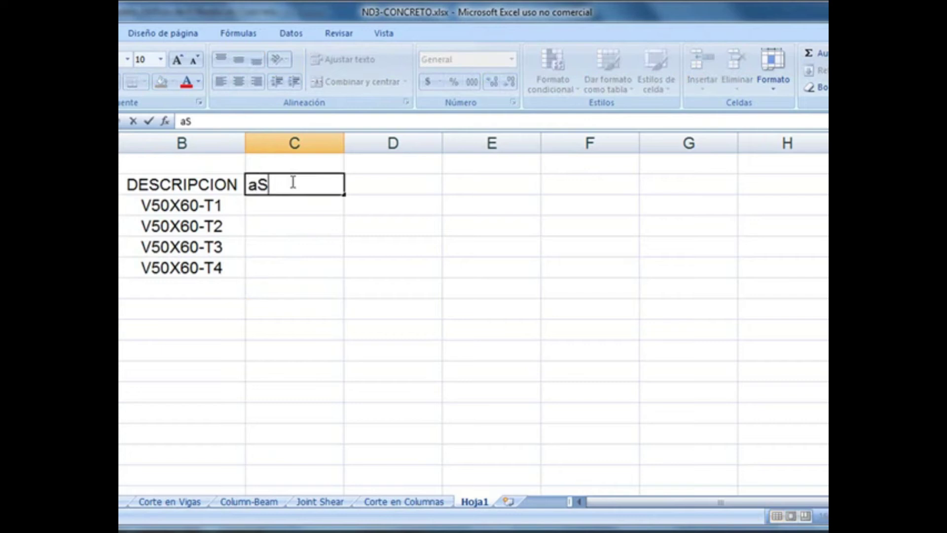
{"action": "key", "text": "BackSpace"}
{"action": "key", "text": "BackSpace"}
{"action": "type", "text": "As Sup"}
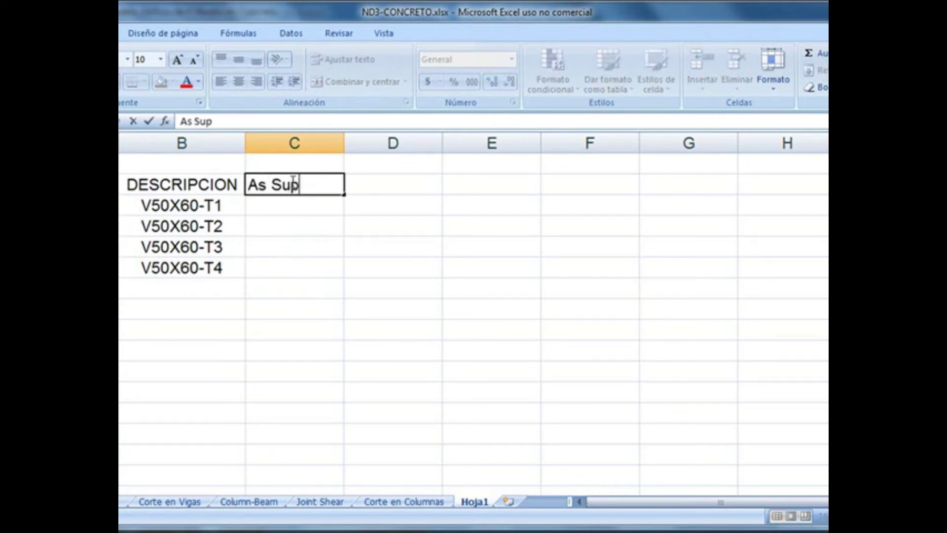
{"action": "type", "text": " Izq"}
{"action": "key", "text": "Return"}
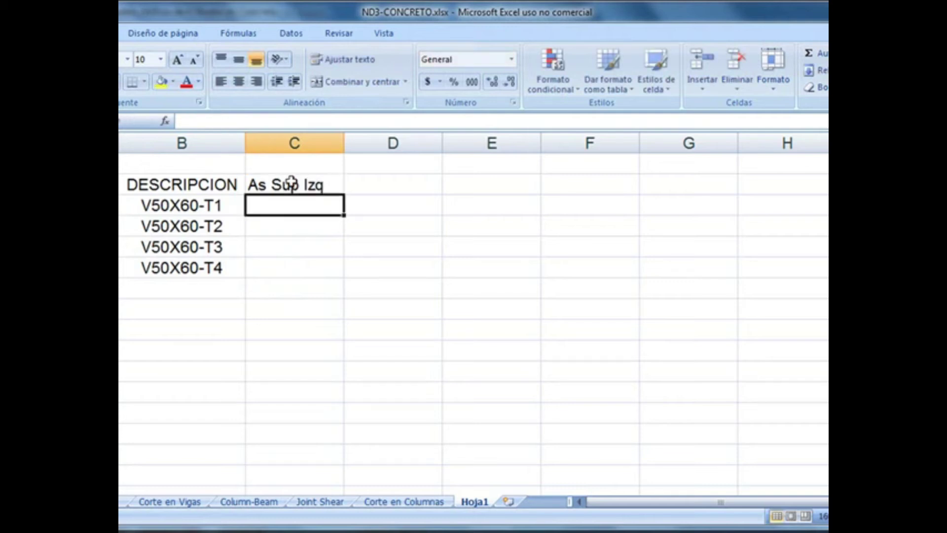
Step: Copy the heading As Sup Izq from cell C2 into the adjacent cell D2
{"action": "left_click", "coordinate": [291, 184]}
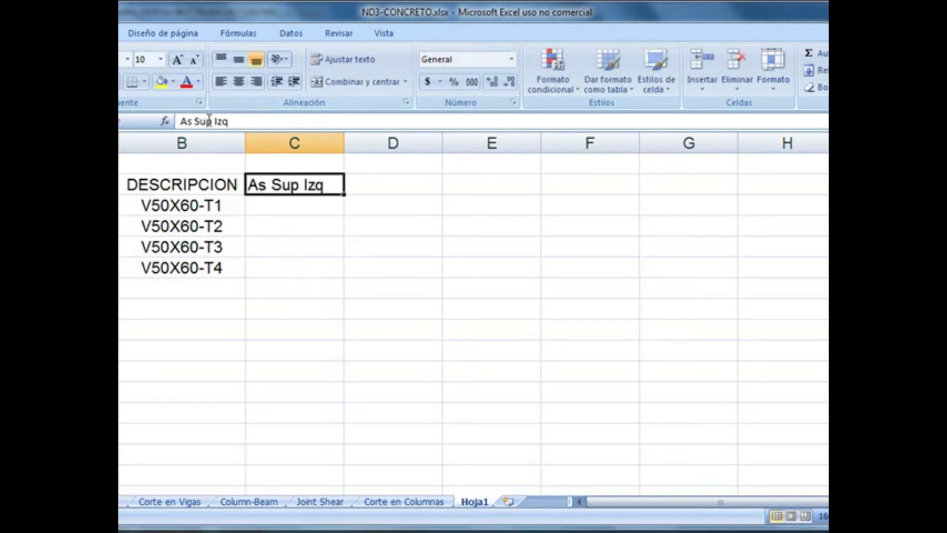
{"action": "left_click_drag", "start_coordinate": [335, 189], "coordinate": [401, 185]}
{"action": "left_click", "coordinate": [399, 185]}
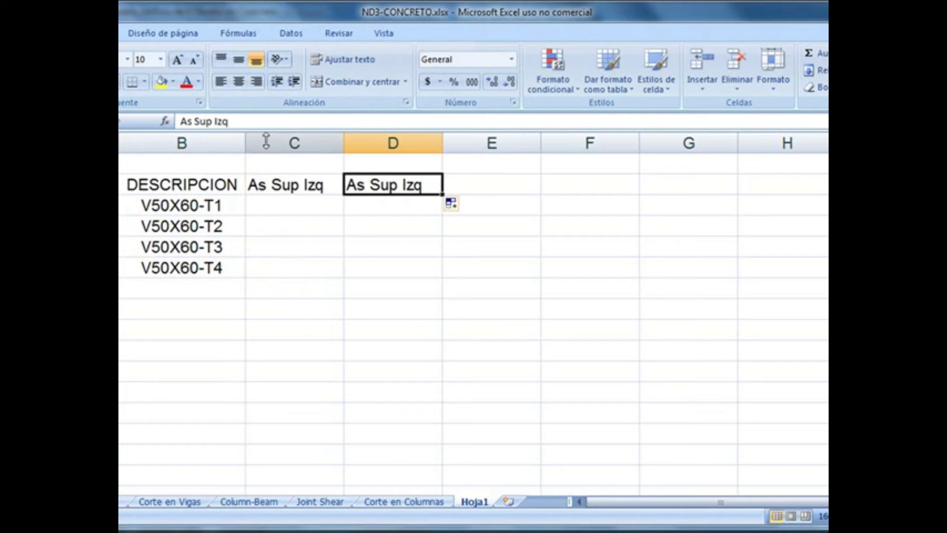
Step: Change the heading in cell D2 to As Inf Izq and center the headings in C2:D2
{"action": "left_click", "coordinate": [210, 121]}
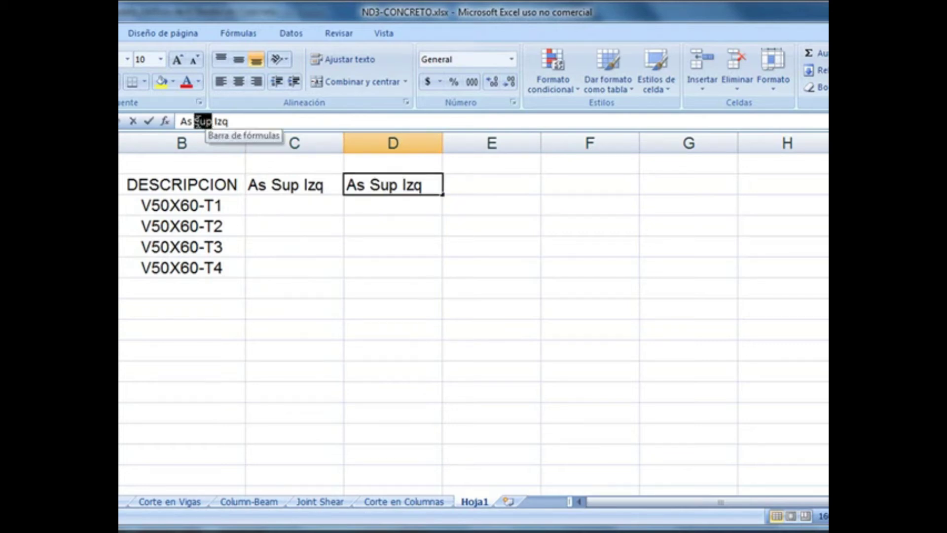
{"action": "type", "text": "Inf}"}
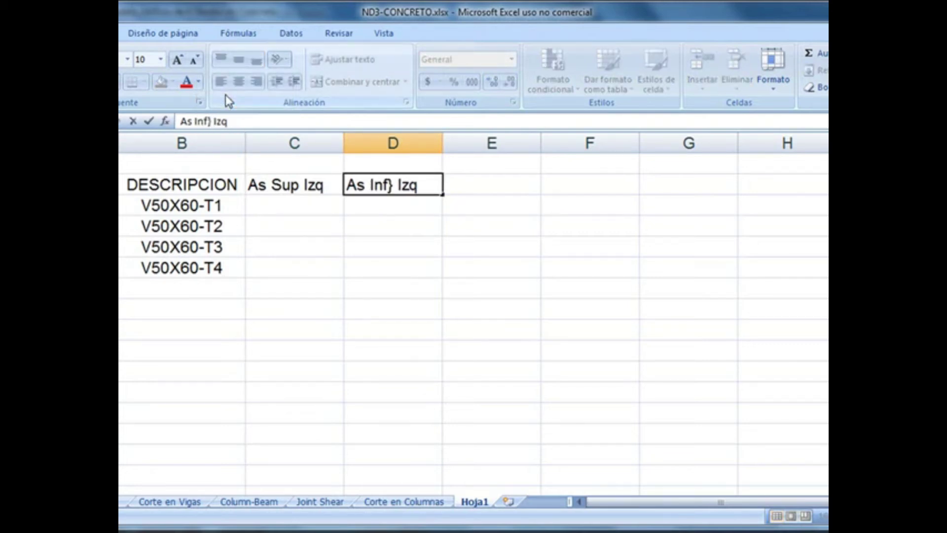
{"action": "key", "text": "BackSpace"}
{"action": "key", "text": "Return"}
{"action": "left_click_drag", "start_coordinate": [291, 185], "coordinate": [355, 185]}
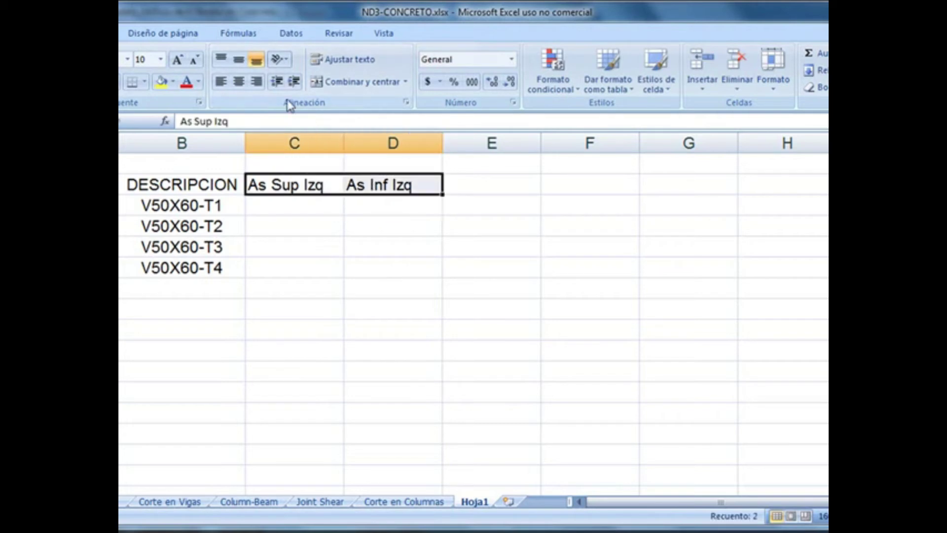
{"action": "left_click", "coordinate": [239, 82]}
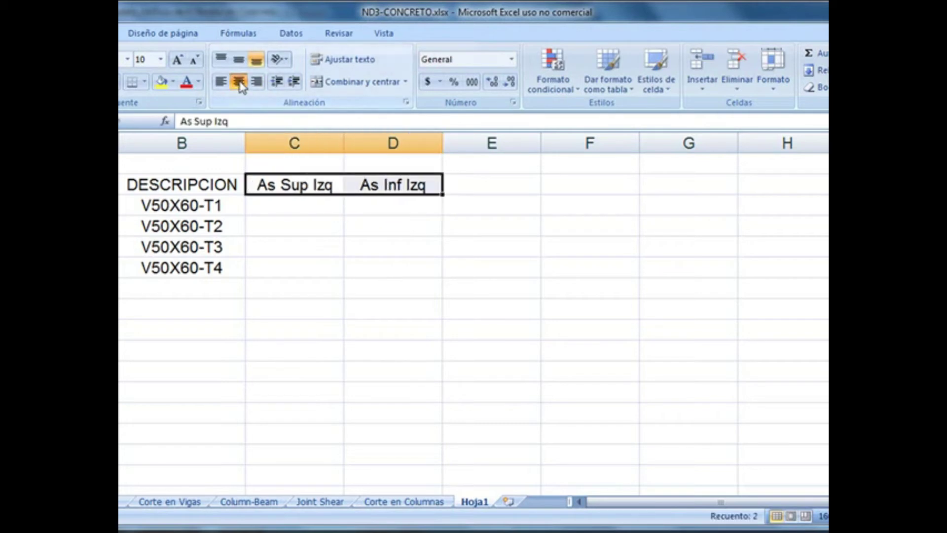
Step: Copy the two headings from C2:D2 into cells E2:F2
{"action": "left_click", "coordinate": [484, 183]}
{"action": "left_click_drag", "start_coordinate": [332, 182], "coordinate": [372, 182]}
{"action": "right_click", "coordinate": [372, 183]}
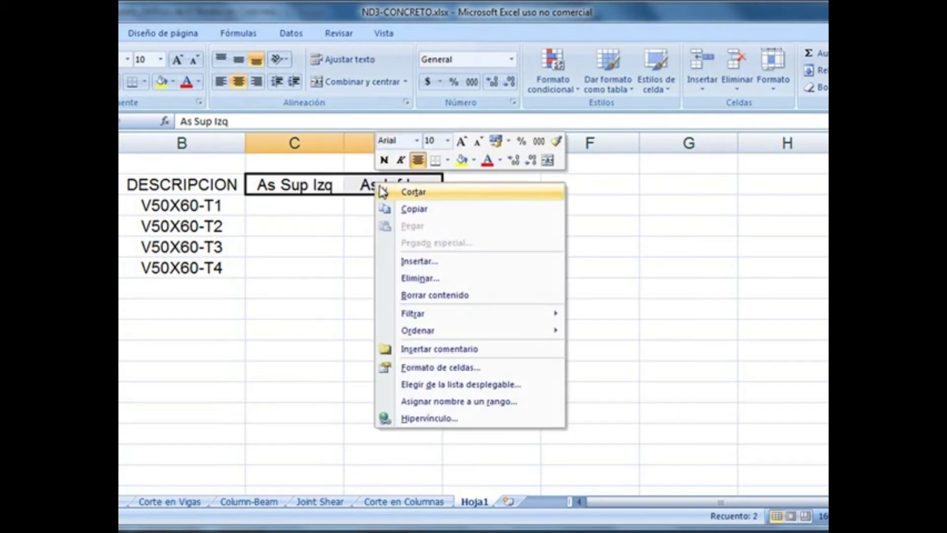
{"action": "left_click", "coordinate": [478, 197]}
{"action": "left_click", "coordinate": [485, 181]}
{"action": "key", "text": "Return"}
Step: Change the copied headings to As Sup Der in cell E2 and As Inf Der in cell F2
{"action": "left_click", "coordinate": [481, 184]}
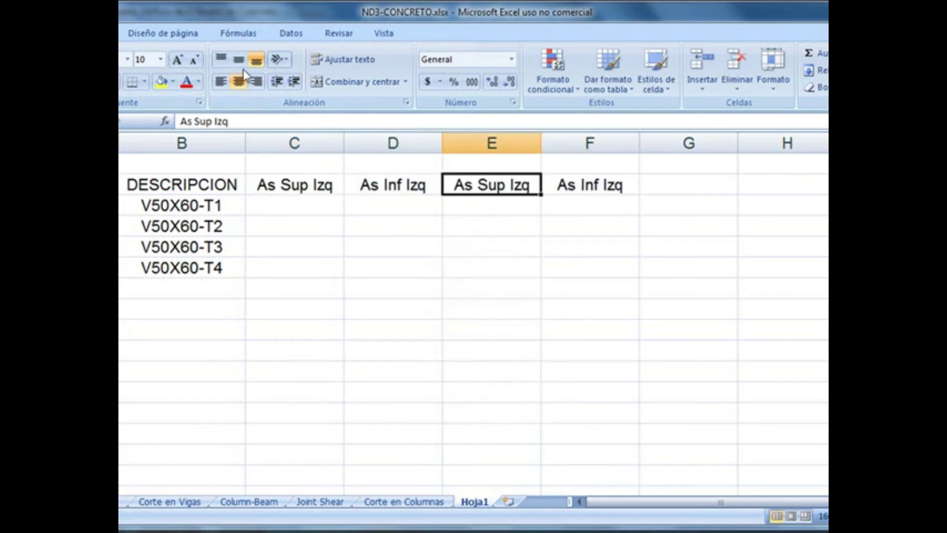
{"action": "left_click_drag", "start_coordinate": [212, 121], "coordinate": [232, 121]}
{"action": "type", "text": "Der"}
{"action": "key", "text": "Return"}
{"action": "key", "text": "Up"}
{"action": "key", "text": "Right"}
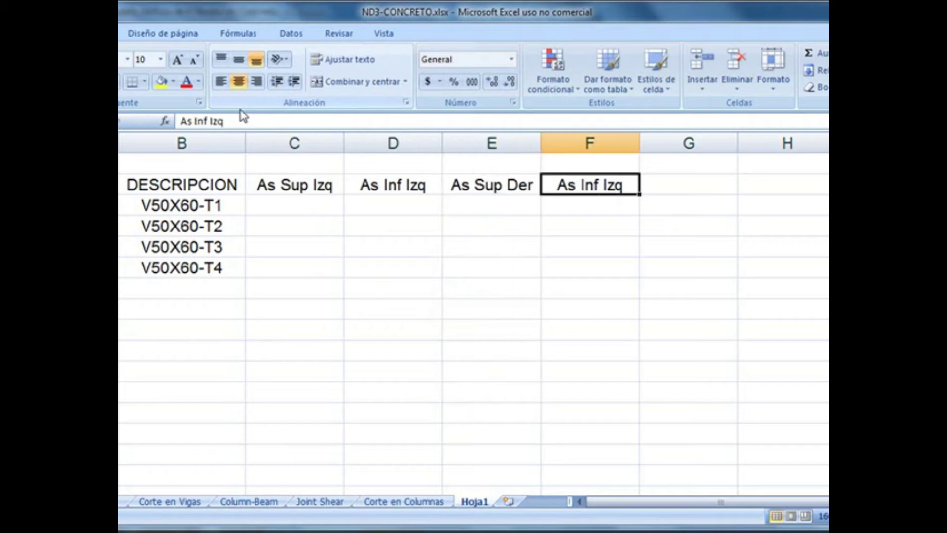
{"action": "left_click_drag", "start_coordinate": [226, 121], "coordinate": [217, 122]}
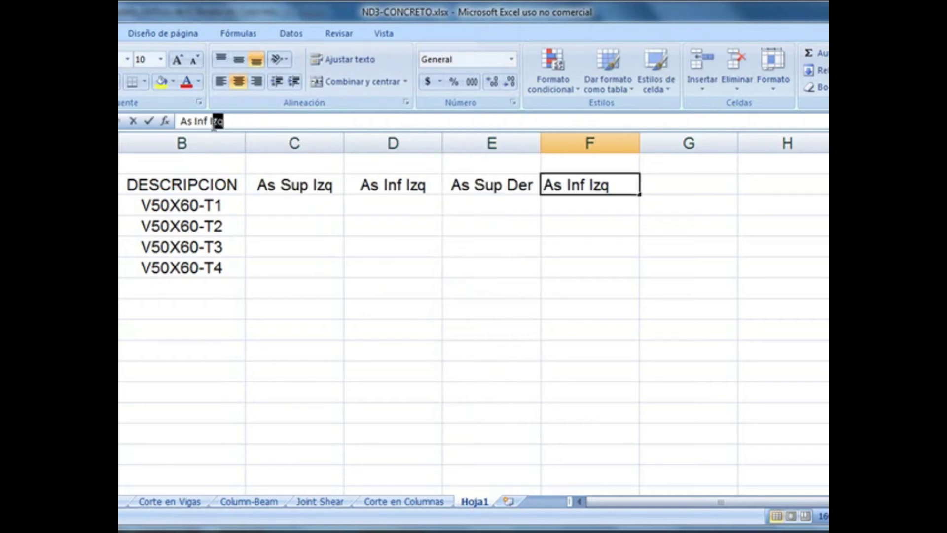
{"action": "type", "text": "Der"}
{"action": "key", "text": "Return"}
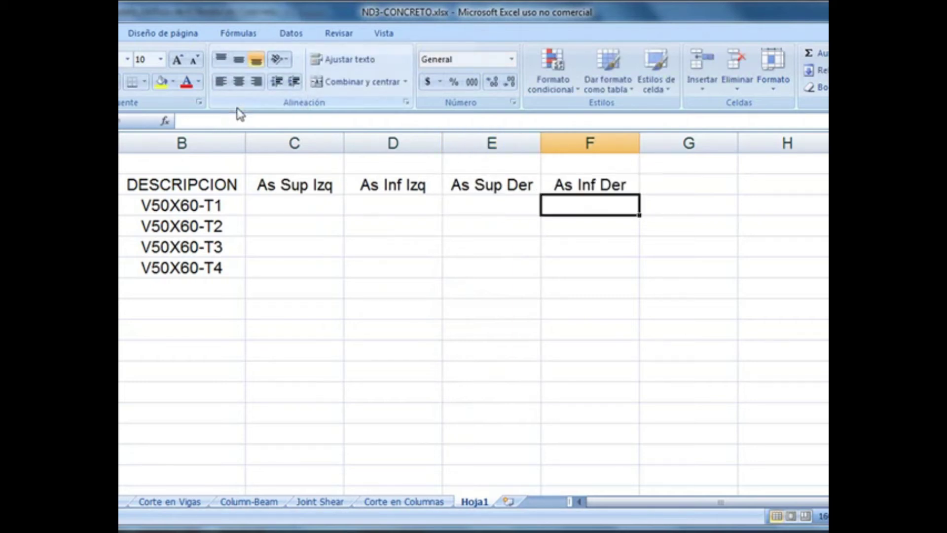
Step: Apply all borders to the table from the DESCRIPCION heading through the V50X60-T4 row under As Inf Der
{"action": "left_click_drag", "start_coordinate": [190, 183], "coordinate": [577, 269]}
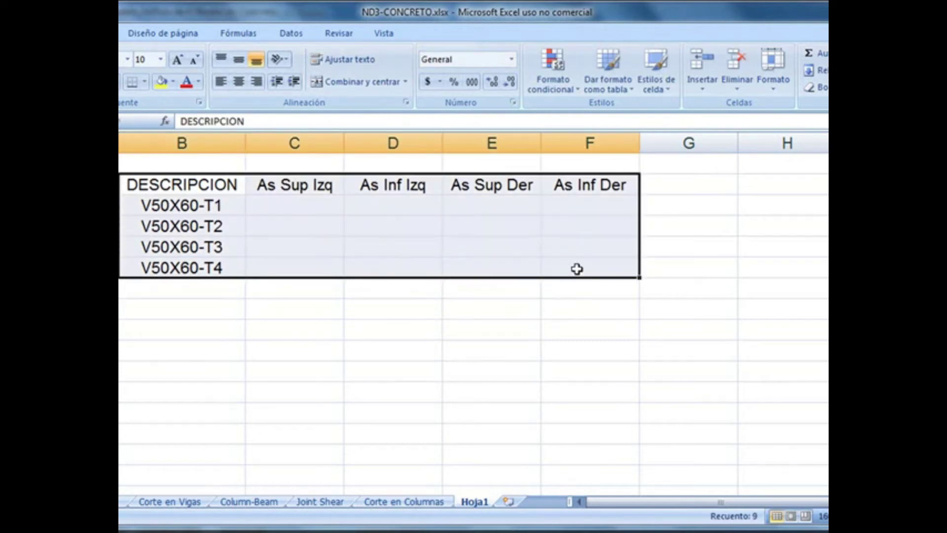
{"action": "left_click", "coordinate": [144, 81]}
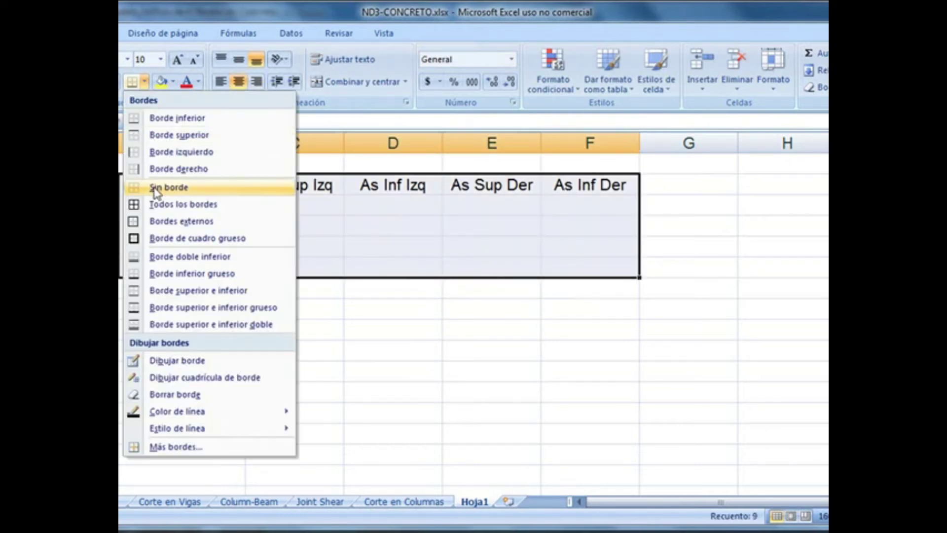
{"action": "left_click", "coordinate": [158, 204]}
{"action": "left_click", "coordinate": [317, 332]}
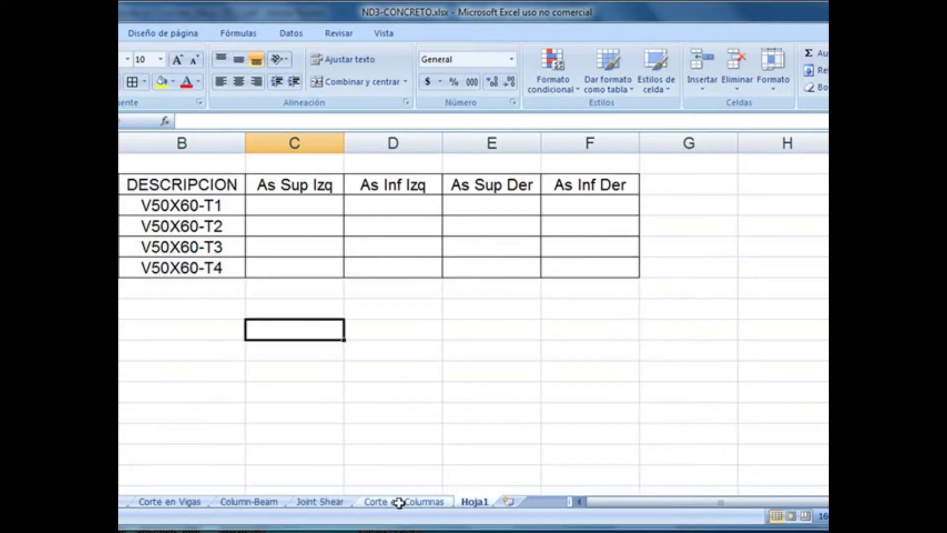
Step: Insert a row above the table headings and enter the title DIRECCION X in cell B2
{"action": "left_click", "coordinate": [120, 184]}
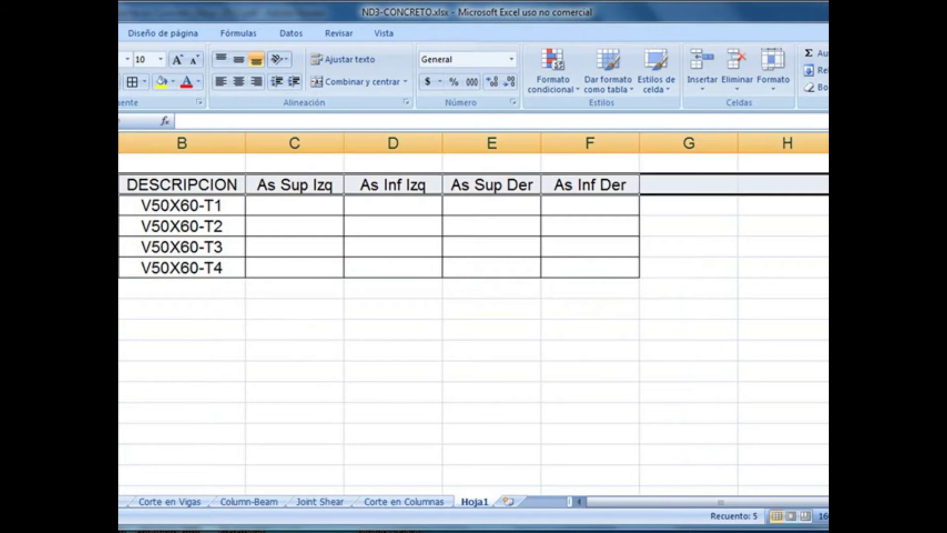
{"action": "right_click", "coordinate": [119, 183]}
{"action": "left_click", "coordinate": [148, 263]}
{"action": "left_click", "coordinate": [177, 184]}
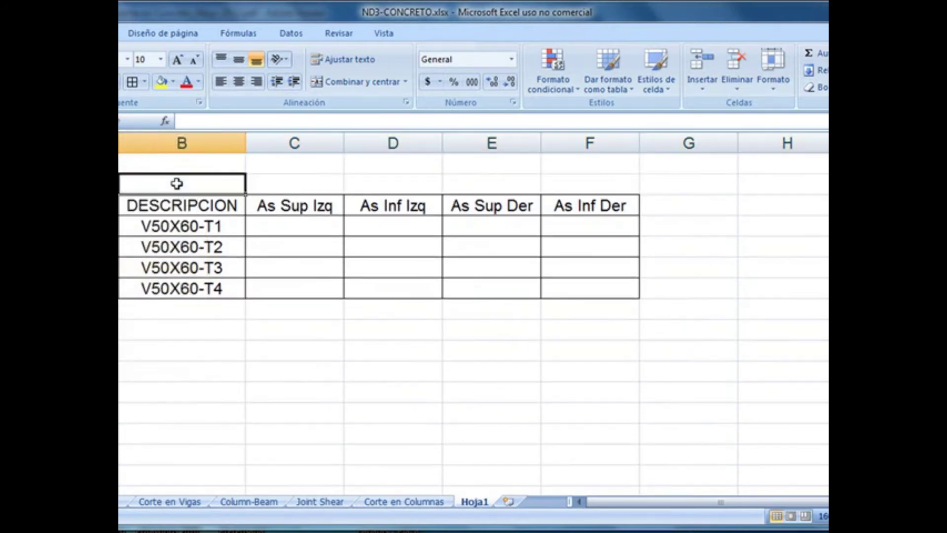
{"action": "type", "text": "dire"}
{"action": "key", "text": "BackSpace"}
{"action": "key", "text": "BackSpace"}
{"action": "key", "text": "BackSpace"}
{"action": "key", "text": "BackSpace"}
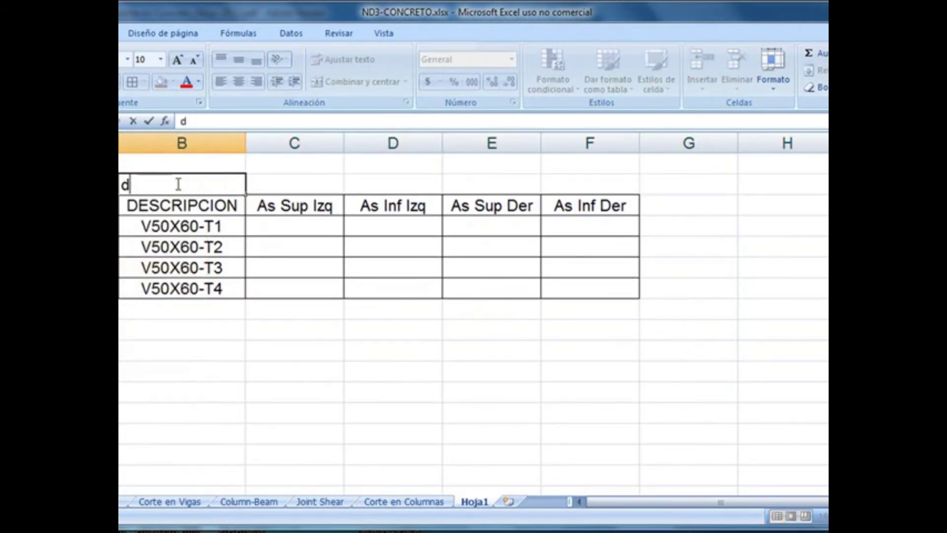
{"action": "type", "text": "DIRECCION X"}
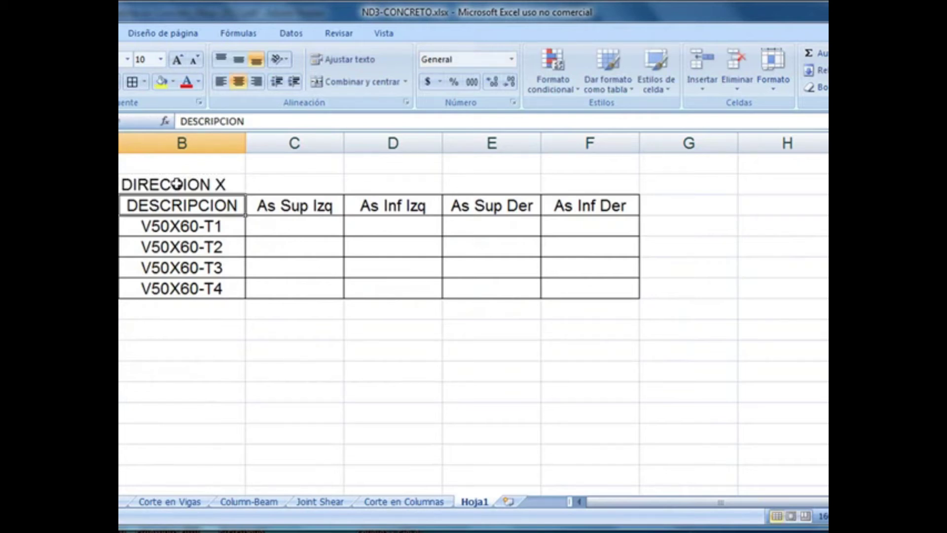
{"action": "key", "text": "Return"}
Step: Center the DIRECCION X title and fill the title cell and the heading row with yellow
{"action": "left_click", "coordinate": [239, 82]}
{"action": "left_click", "coordinate": [162, 81]}
{"action": "left_click_drag", "start_coordinate": [176, 208], "coordinate": [604, 210]}
{"action": "left_click", "coordinate": [162, 81]}
{"action": "left_click", "coordinate": [165, 187]}
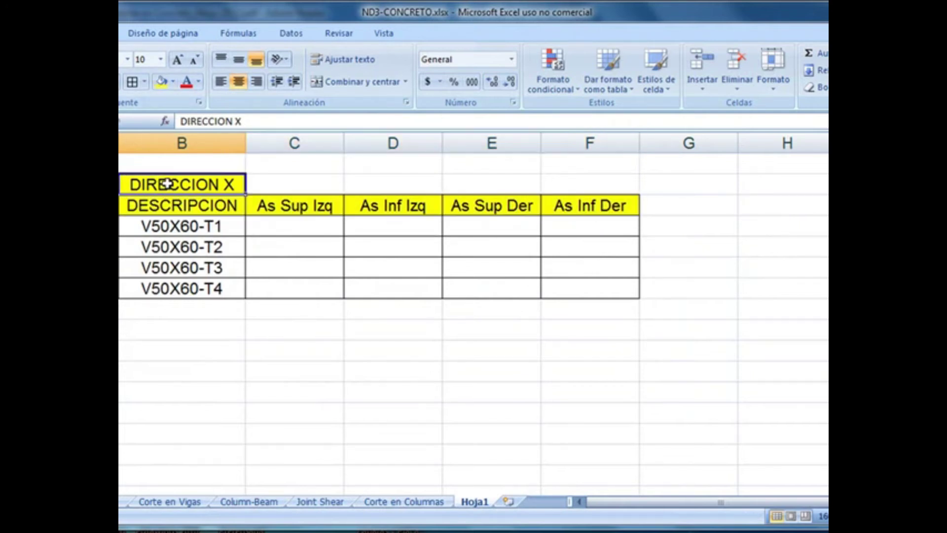
Step: Merge and center the DIRECCION X title across columns B to F
{"action": "left_click", "coordinate": [294, 371]}
{"action": "left_click_drag", "start_coordinate": [195, 182], "coordinate": [566, 186]}
{"action": "left_click", "coordinate": [345, 82]}
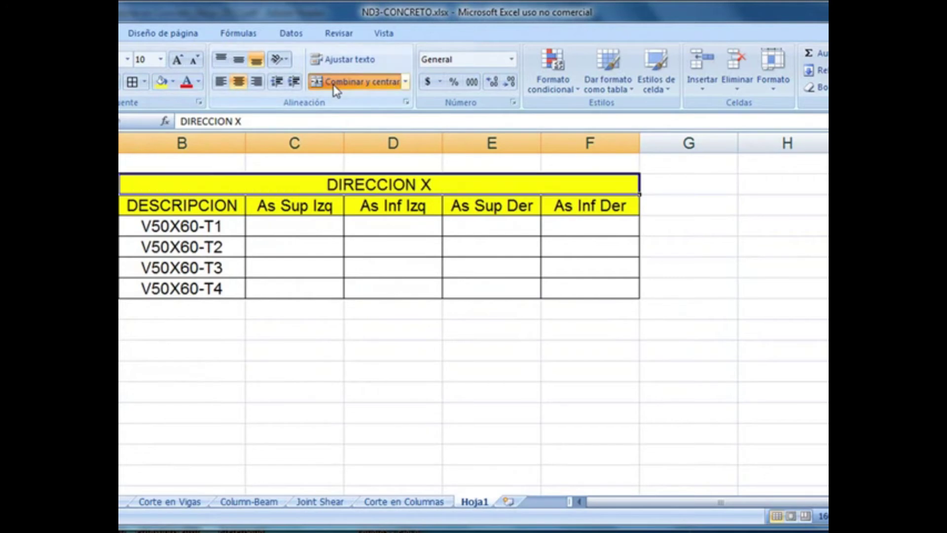
{"action": "left_click", "coordinate": [447, 390]}
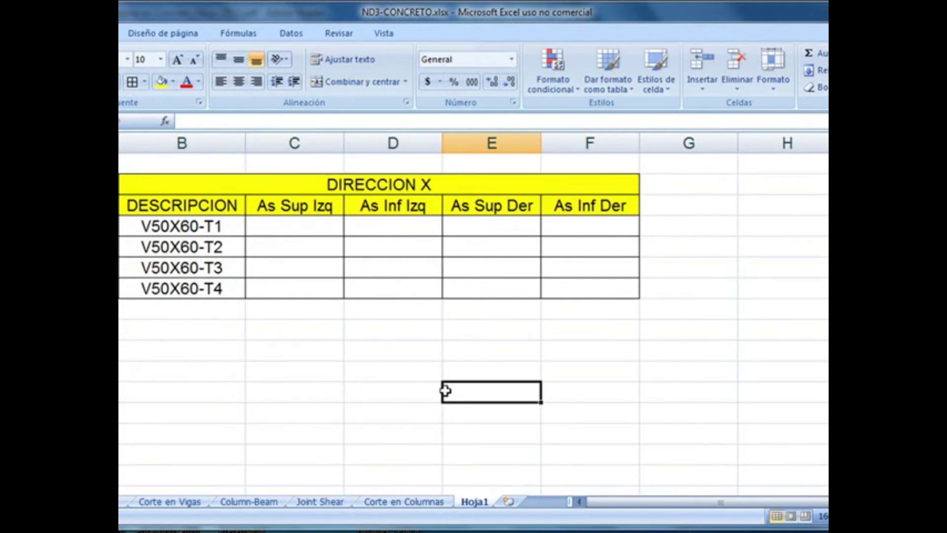
Step: Check the beams' longitudinal reinforcement in the ETABS elevation, return to Excel and delete the V50X60-T3 and V50X60-T4 rows
{"action": "left_click", "coordinate": [420, 532]}
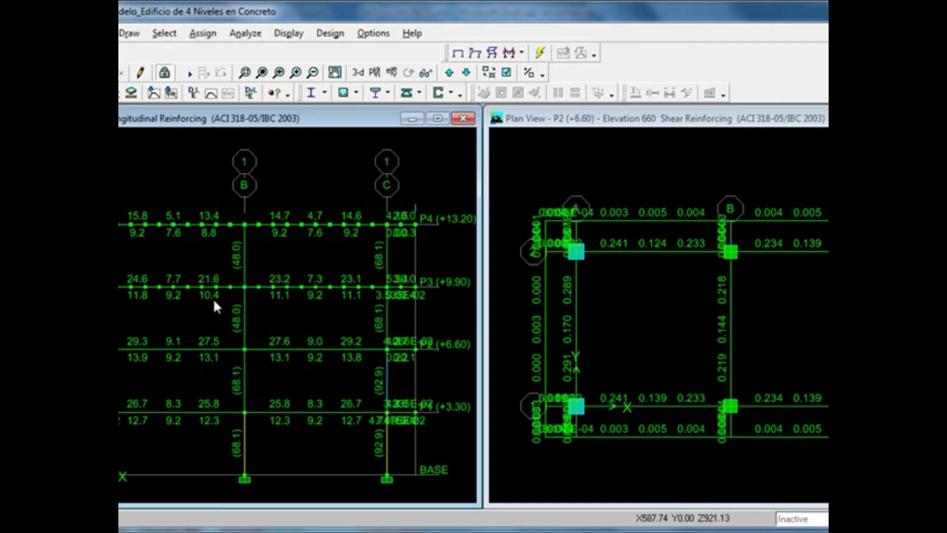
{"action": "left_click", "coordinate": [397, 529]}
{"action": "left_click", "coordinate": [228, 363]}
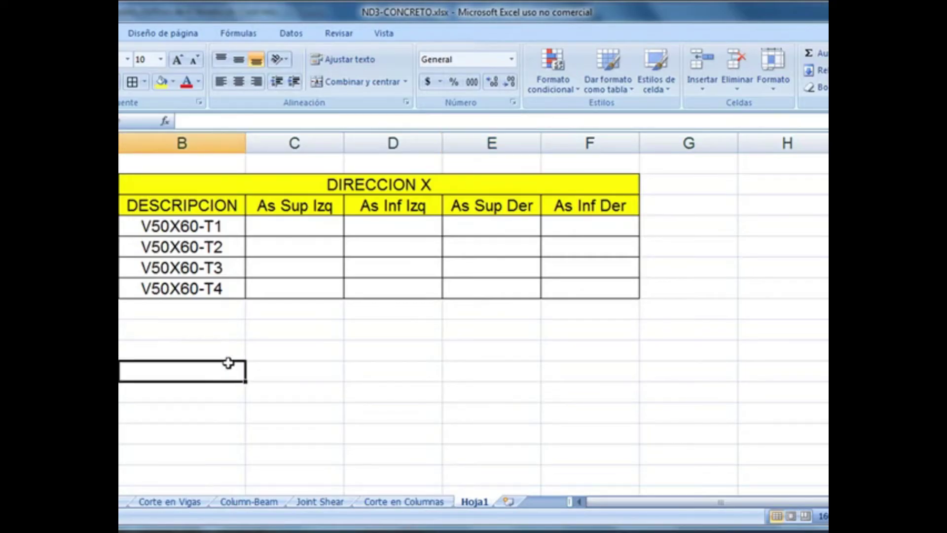
{"action": "left_click_drag", "start_coordinate": [121, 267], "coordinate": [121, 288]}
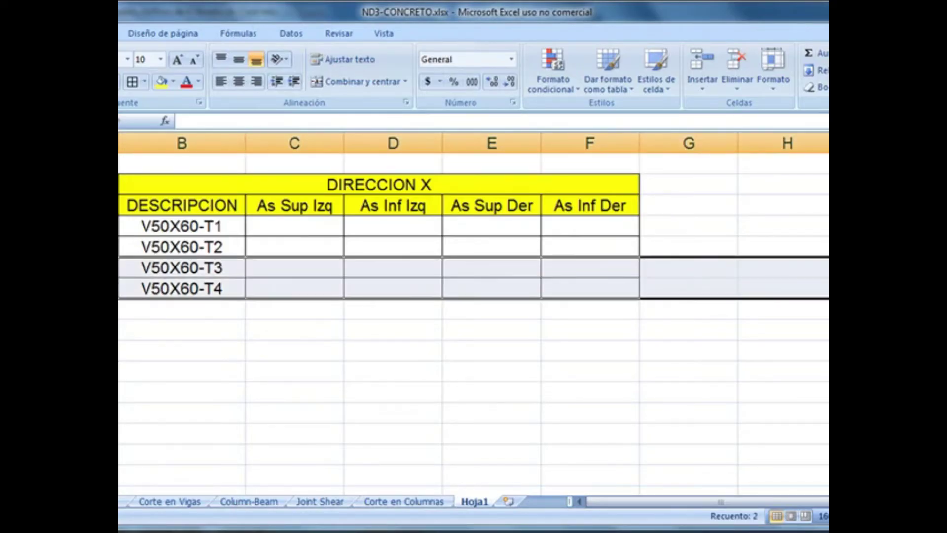
{"action": "right_click", "coordinate": [121, 279]}
{"action": "left_click", "coordinate": [127, 379]}
Step: Enter the V50X60-T1 reinforcement areas 30, 15, 30 and 15 across columns C to F
{"action": "left_click", "coordinate": [301, 228]}
{"action": "type", "text": "30"}
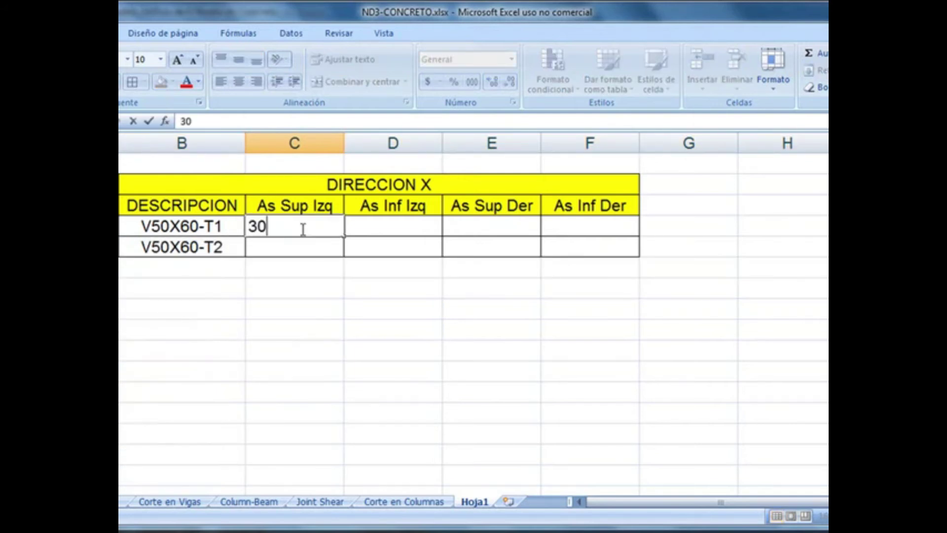
{"action": "key", "text": "Tab"}
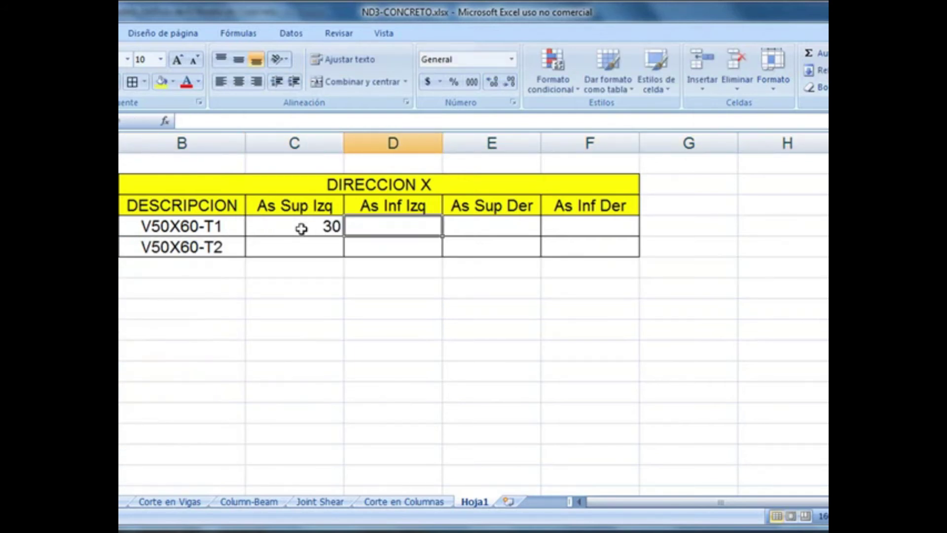
{"action": "type", "text": "15"}
{"action": "key", "text": "Tab"}
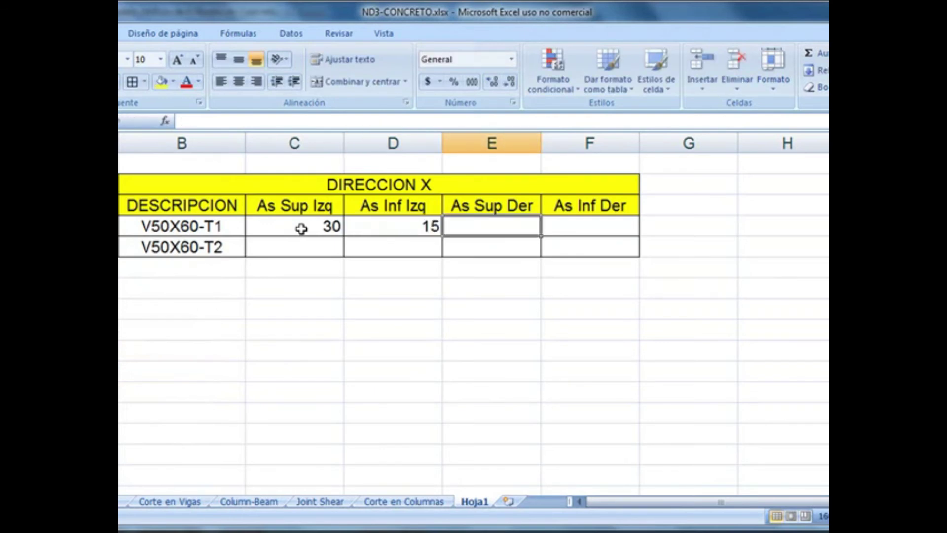
{"action": "type", "text": "30"}
{"action": "key", "text": "Tab"}
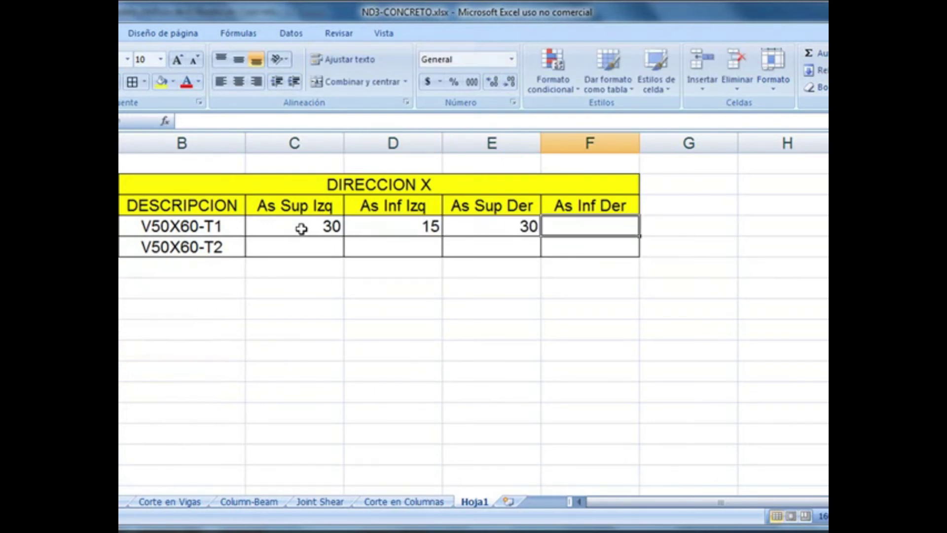
{"action": "type", "text": "15"}
{"action": "key", "text": "Return"}
Step: Enter the V50X60-T2 reinforcement areas 24, 12, 24 and 12 across columns C to F
{"action": "key", "text": "Left"}
{"action": "key", "text": "Left"}
{"action": "key", "text": "Left"}
{"action": "type", "text": "2"}
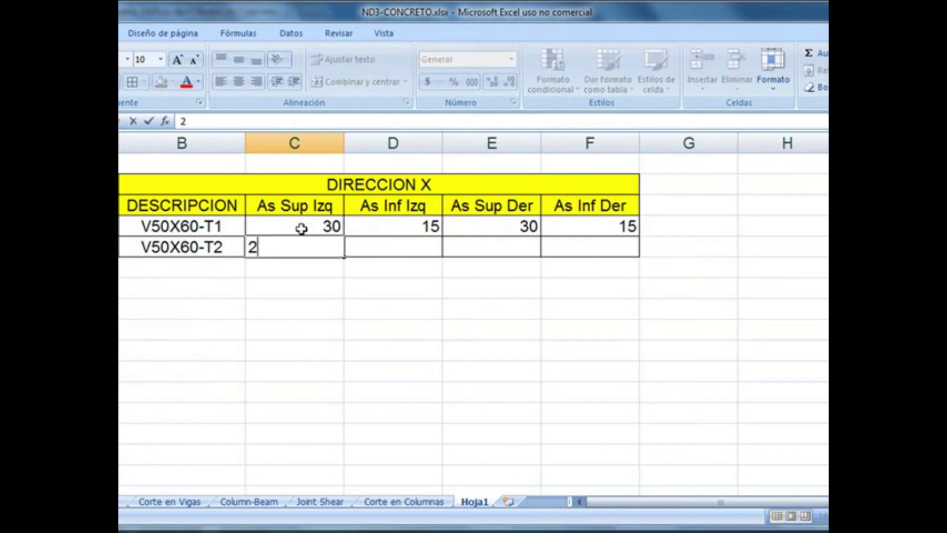
{"action": "type", "text": "4"}
{"action": "key", "text": "Tab"}
{"action": "type", "text": "12"}
{"action": "key", "text": "Tab"}
{"action": "type", "text": "24"}
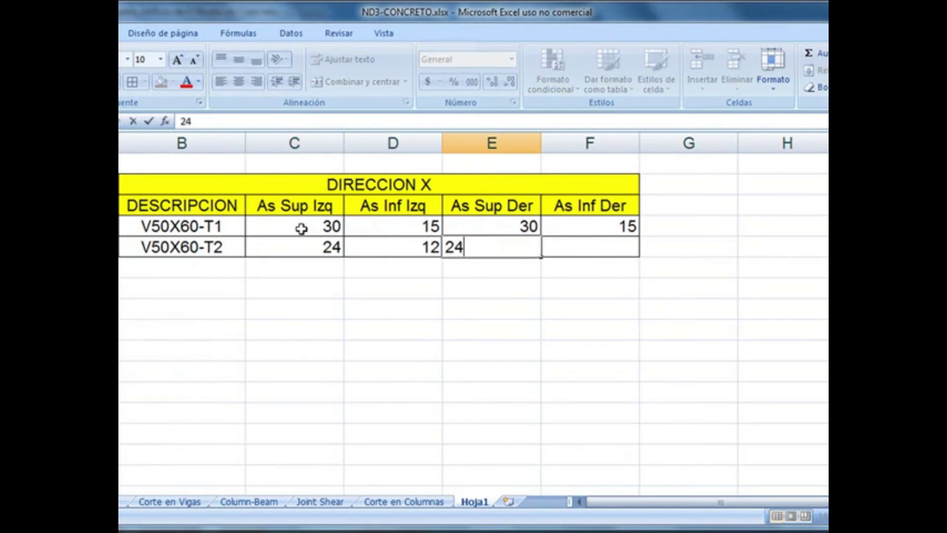
{"action": "key", "text": "Tab"}
{"action": "type", "text": "12"}
{"action": "key", "text": "Return"}
Step: Center the reinforcement values of both beam types in C4:F5
{"action": "left_click_drag", "start_coordinate": [330, 228], "coordinate": [575, 245]}
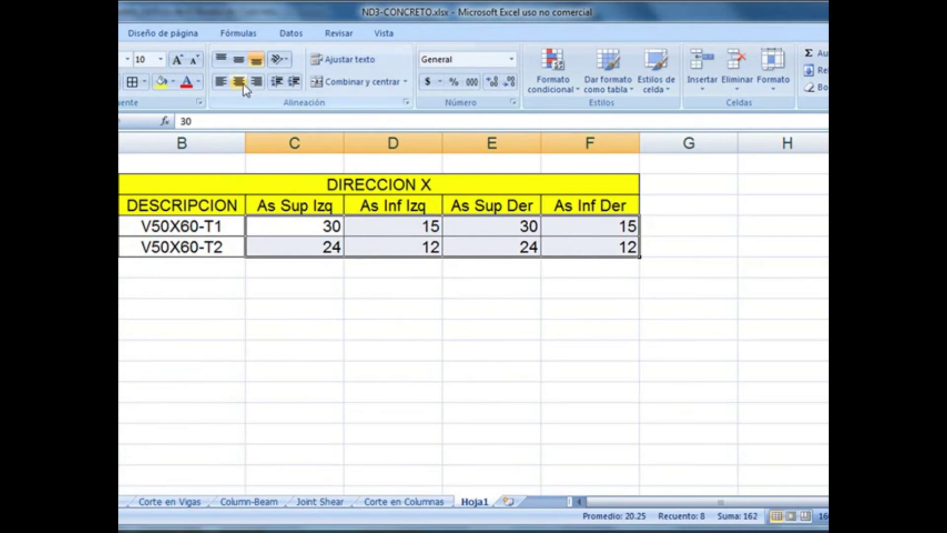
{"action": "left_click", "coordinate": [239, 82]}
{"action": "left_click", "coordinate": [346, 351]}
Step: Copy the whole DIRECCION X table and paste it two rows below the original in column B
{"action": "left_click_drag", "start_coordinate": [238, 192], "coordinate": [245, 241]}
{"action": "right_click", "coordinate": [245, 240]}
{"action": "left_click", "coordinate": [285, 265]}
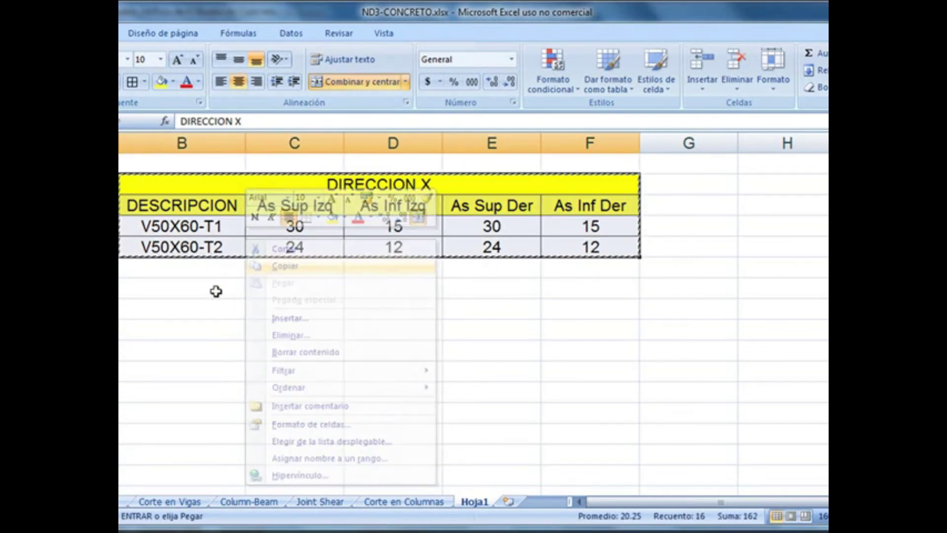
{"action": "left_click", "coordinate": [182, 309]}
{"action": "key", "text": "Return"}
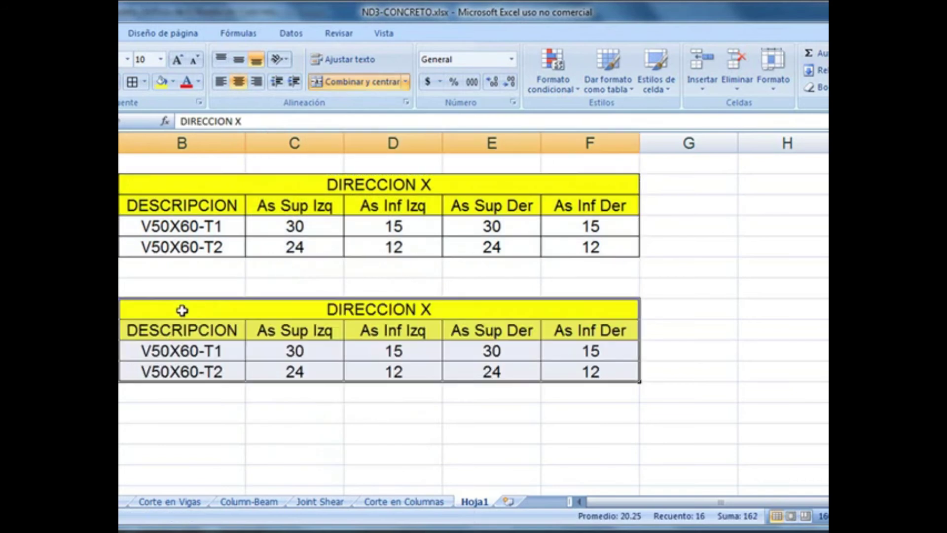
Step: Change the title of the copied lower table to DIRECCION Y
{"action": "left_click", "coordinate": [341, 316]}
{"action": "double_click", "coordinate": [238, 122]}
{"action": "key", "text": "BackSpace"}
{"action": "key", "text": "Return"}
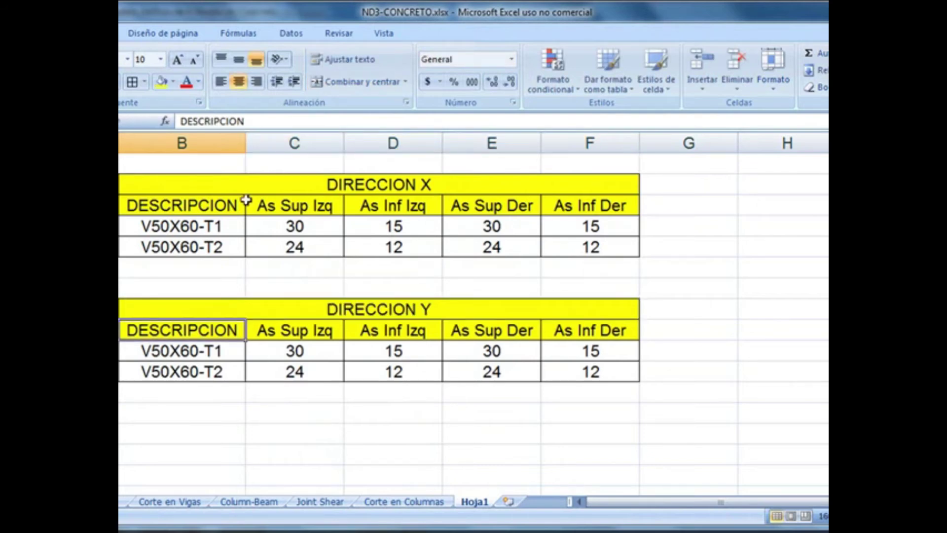
Step: Switch to ETABS and display the grid B elevation to examine the Y-direction beams' longitudinal reinforcement
{"action": "key", "text": "alt+Tab"}
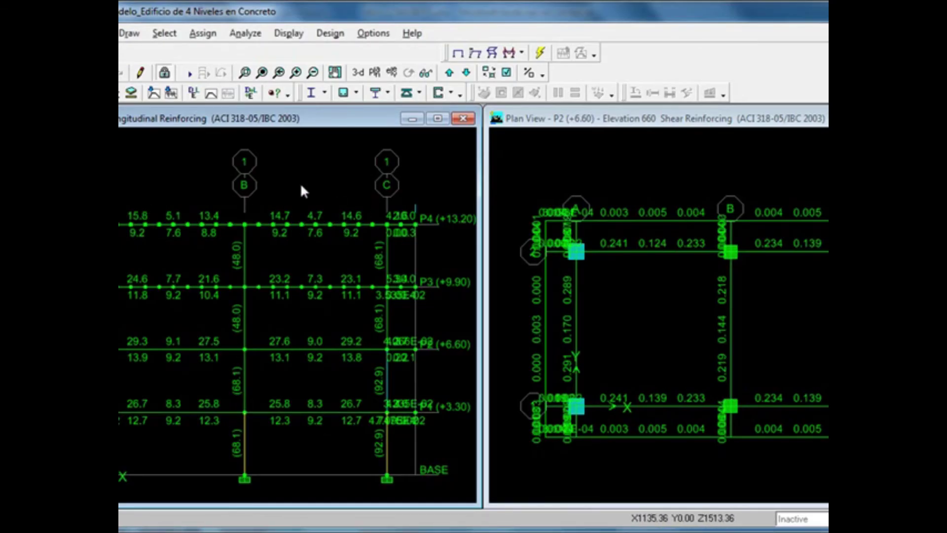
{"action": "left_click", "coordinate": [391, 72]}
{"action": "left_click", "coordinate": [404, 280]}
{"action": "left_click", "coordinate": [522, 363]}
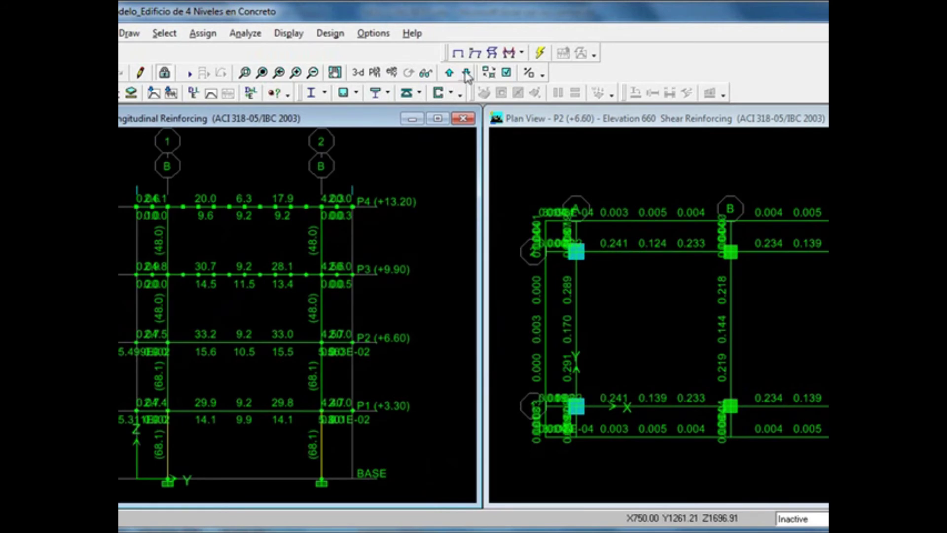
{"action": "left_click", "coordinate": [466, 72]}
{"action": "left_click", "coordinate": [449, 73]}
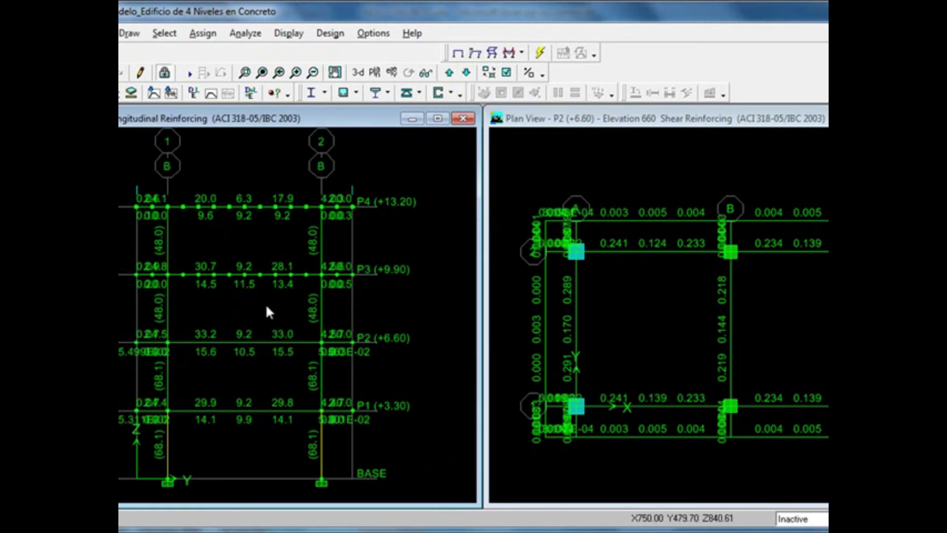
Step: Display the grid A elevation to examine its longitudinal beam reinforcement, and return to the Excel tables
{"action": "left_click", "coordinate": [466, 72]}
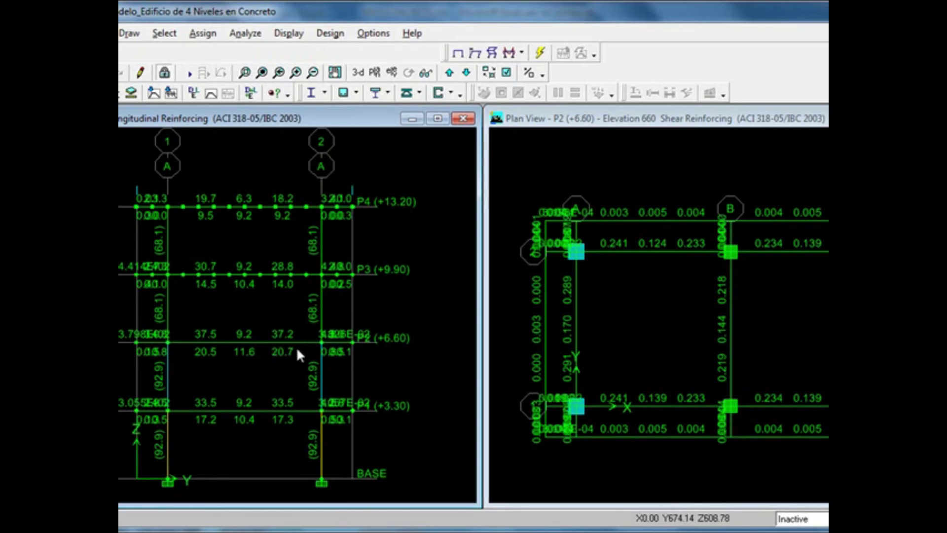
{"action": "key", "text": "alt+Tab"}
{"action": "left_click", "coordinate": [306, 430]}
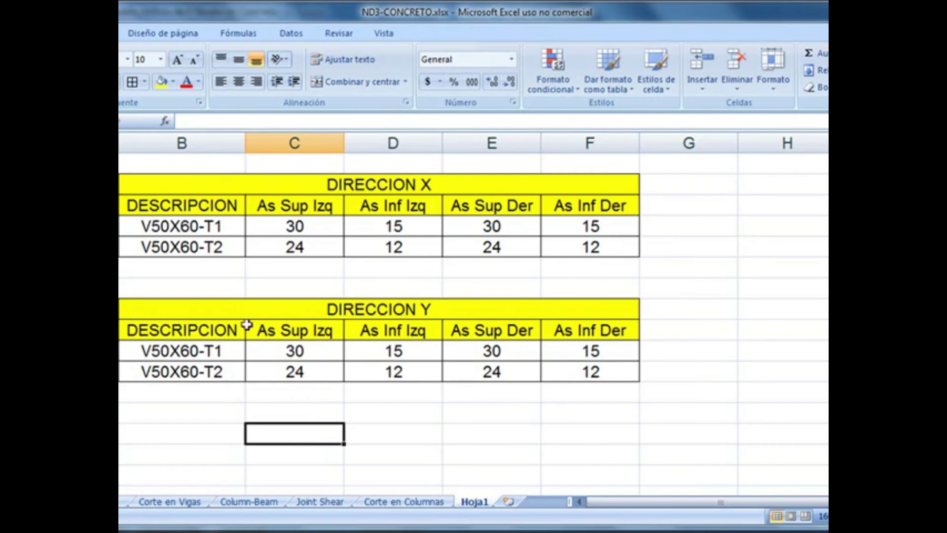
Step: Rename the two beam types in the DIRECCION Y table to V50X60-T3 and V50X60-T4
{"action": "left_click", "coordinate": [217, 349]}
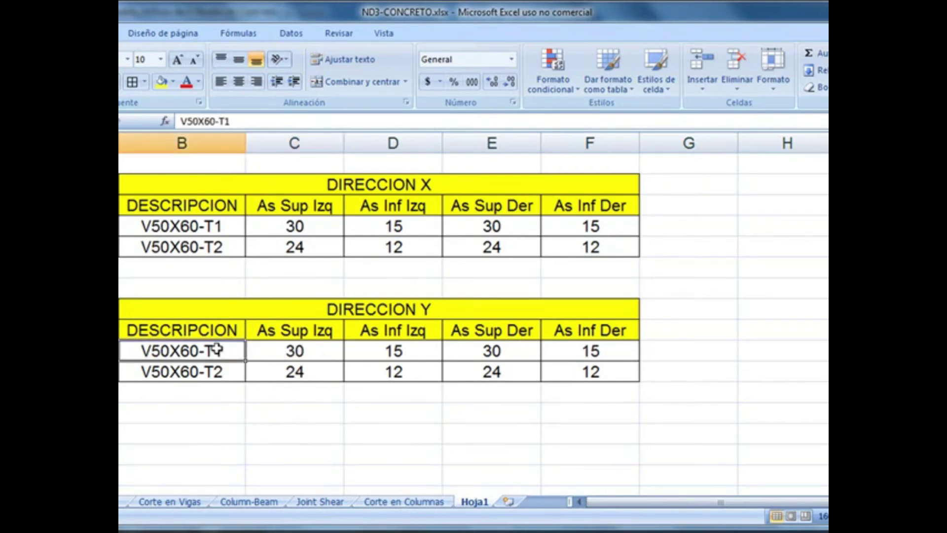
{"action": "left_click", "coordinate": [244, 122]}
{"action": "key", "text": "BackSpace"}
{"action": "type", "text": "3"}
{"action": "key", "text": "Return"}
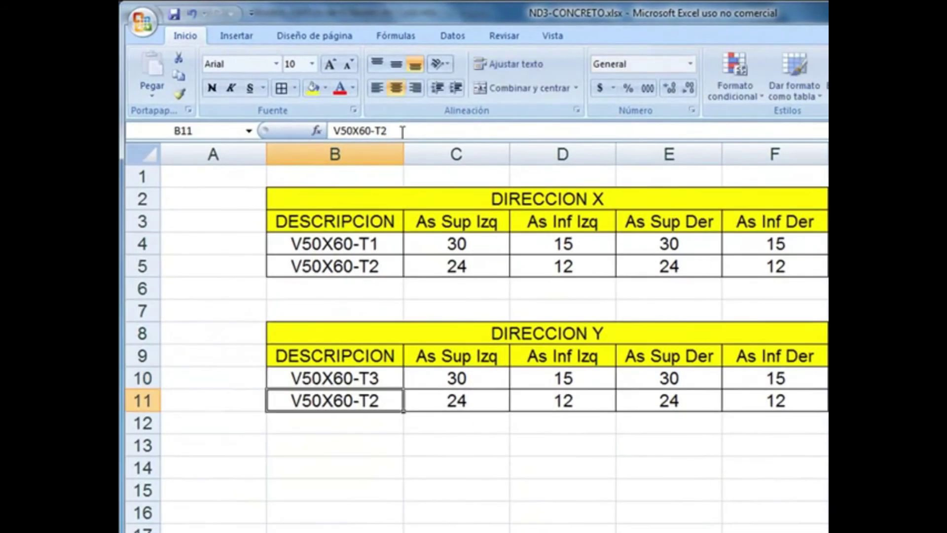
{"action": "left_click", "coordinate": [403, 132]}
{"action": "key", "text": "BackSpace"}
{"action": "type", "text": "4"}
{"action": "key", "text": "Return"}
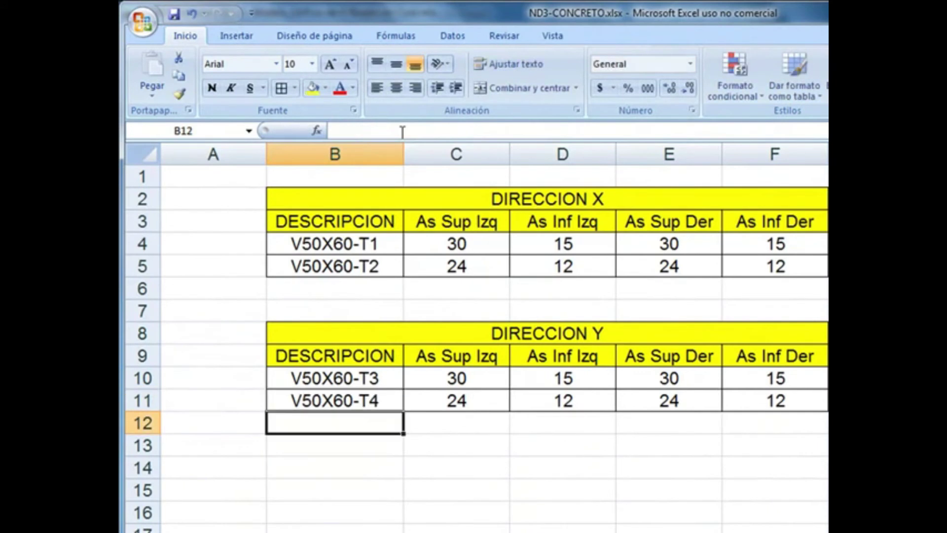
Step: Set V50X60-T3's reinforcement to 42 for both upper values and 21 for both lower values
{"action": "left_click", "coordinate": [460, 378]}
{"action": "type", "text": "40"}
{"action": "key", "text": "Tab"}
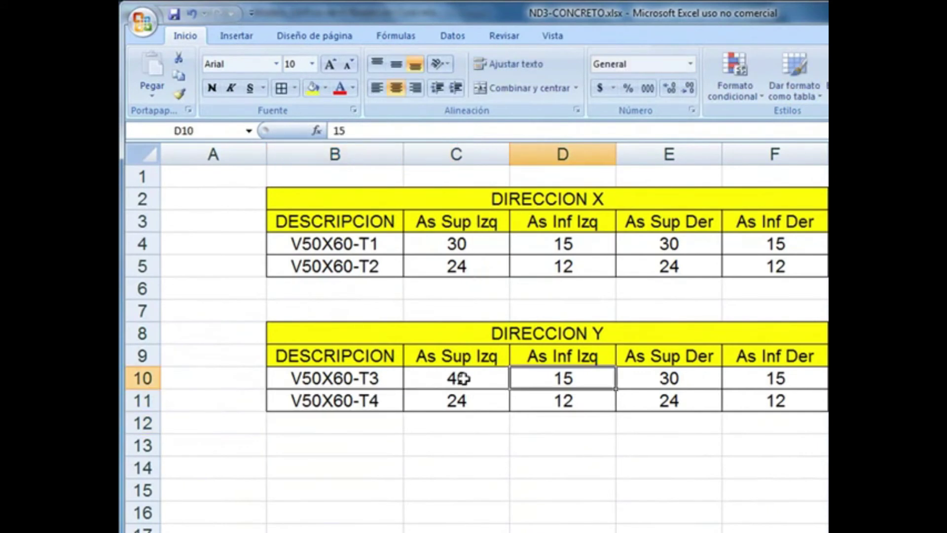
{"action": "type", "text": "21"}
{"action": "key", "text": "Tab"}
{"action": "type", "text": "42"}
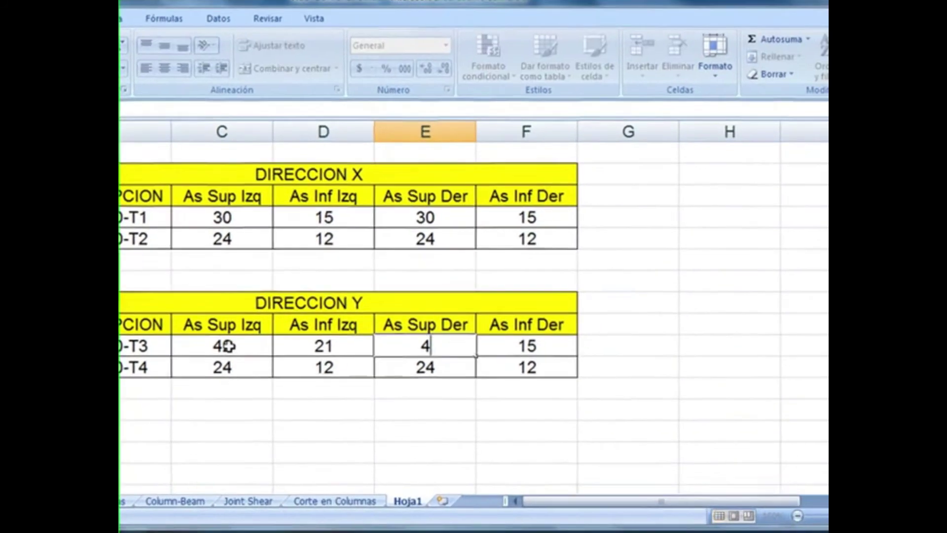
{"action": "key", "text": "Tab"}
{"action": "type", "text": "21"}
{"action": "key", "text": "Tab"}
{"action": "key", "text": "Tab"}
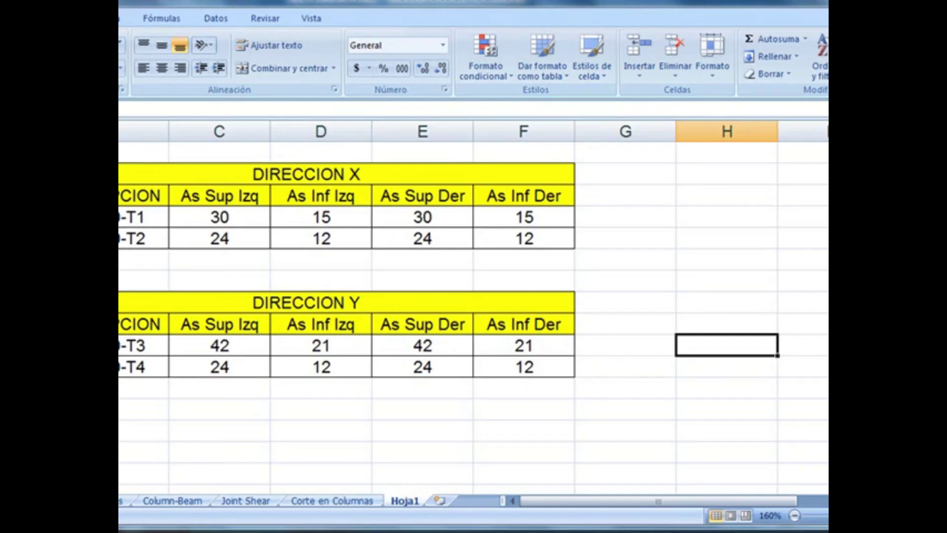
Step: Set V50X60-T4's reinforcement to 32 for both upper values and 16 for both lower values
{"action": "left_click", "coordinate": [230, 366]}
{"action": "type", "text": "32"}
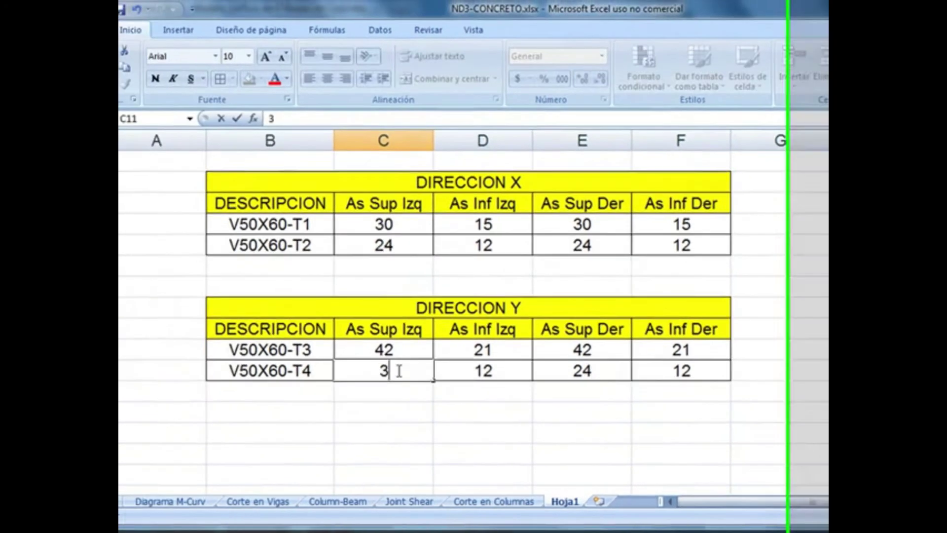
{"action": "key", "text": "Tab"}
{"action": "type", "text": "16"}
{"action": "key", "text": "Tab"}
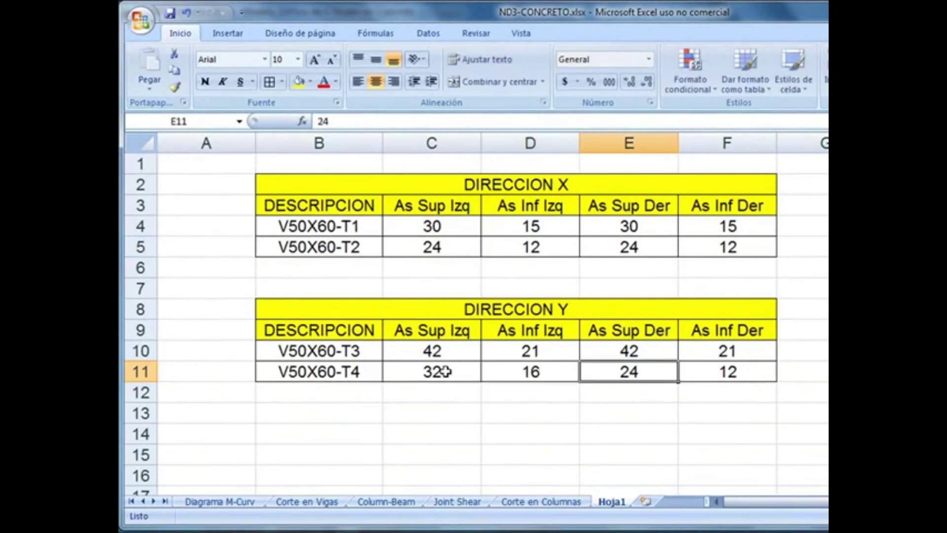
{"action": "type", "text": "32"}
{"action": "key", "text": "Tab"}
{"action": "type", "text": "16"}
{"action": "key", "text": "Return"}
{"action": "key", "text": "Return"}
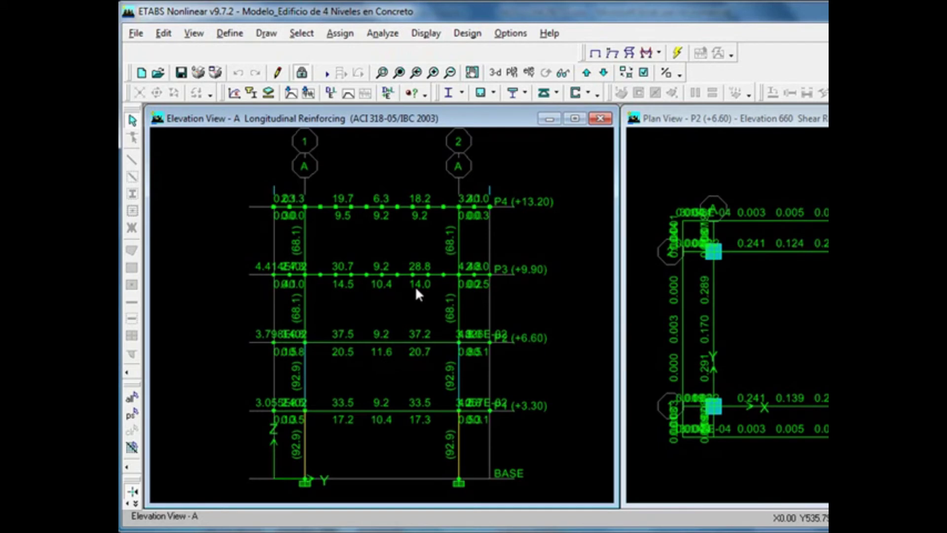
Step: In ETABS, unlock the model and start a new rectangular frame section named V50X60-T1
{"action": "left_click", "coordinate": [302, 72]}
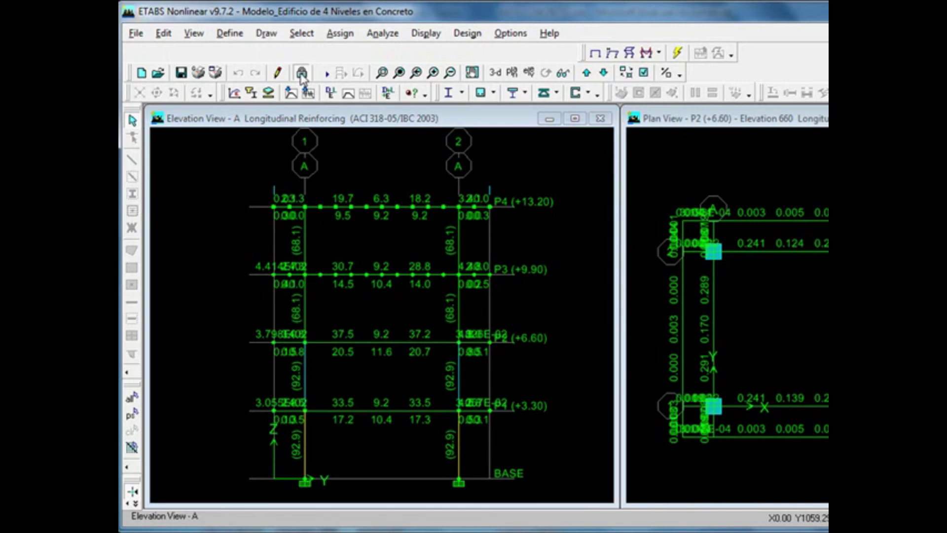
{"action": "left_click", "coordinate": [661, 345]}
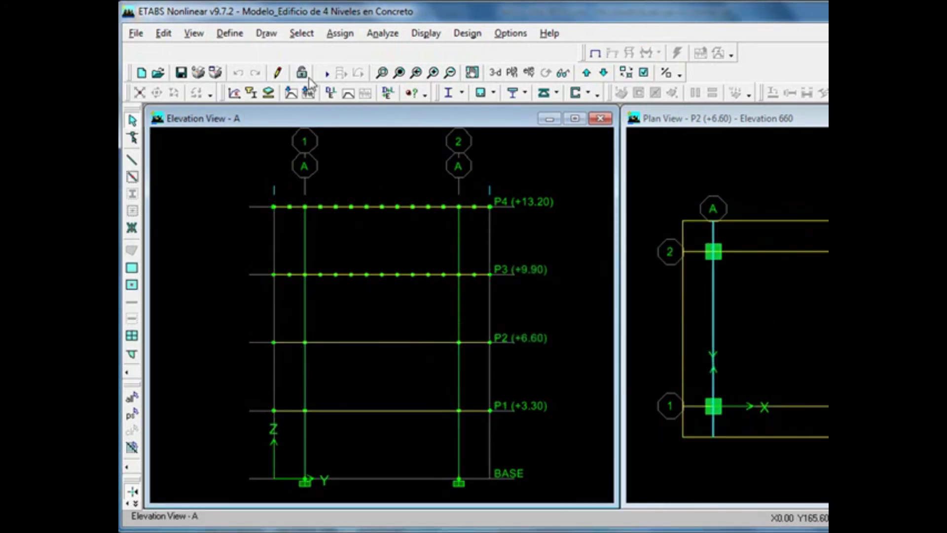
{"action": "left_click", "coordinate": [236, 35]}
{"action": "left_click", "coordinate": [266, 68]}
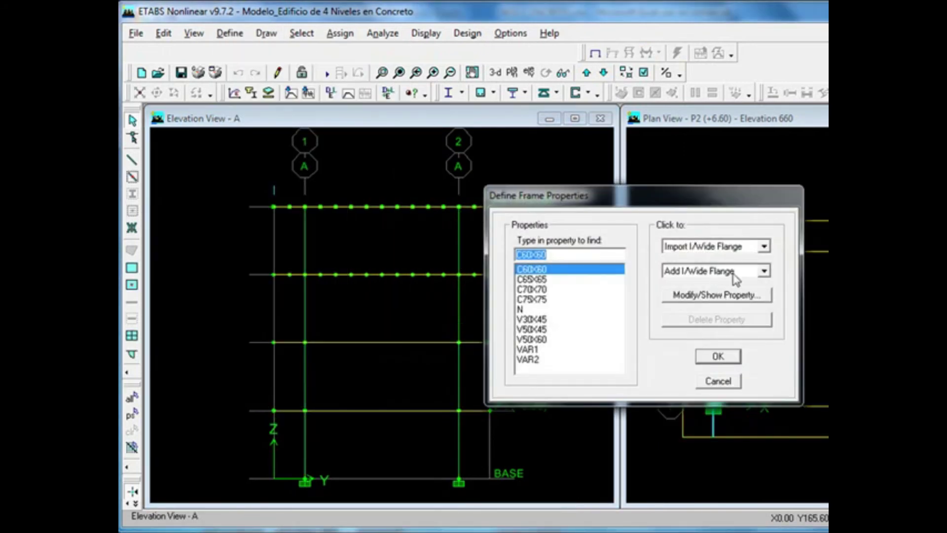
{"action": "left_click", "coordinate": [764, 272]}
{"action": "left_click", "coordinate": [696, 354]}
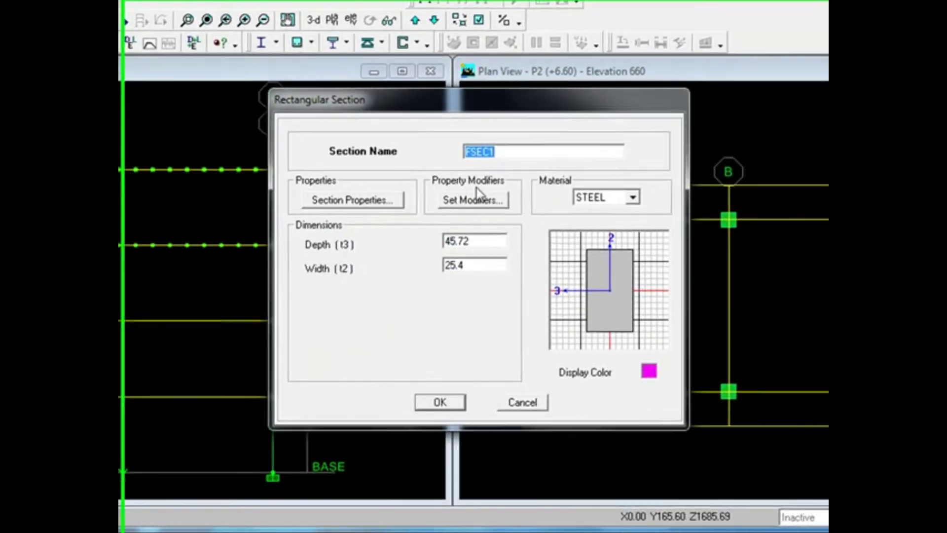
{"action": "type", "text": "V50X60-T1"}
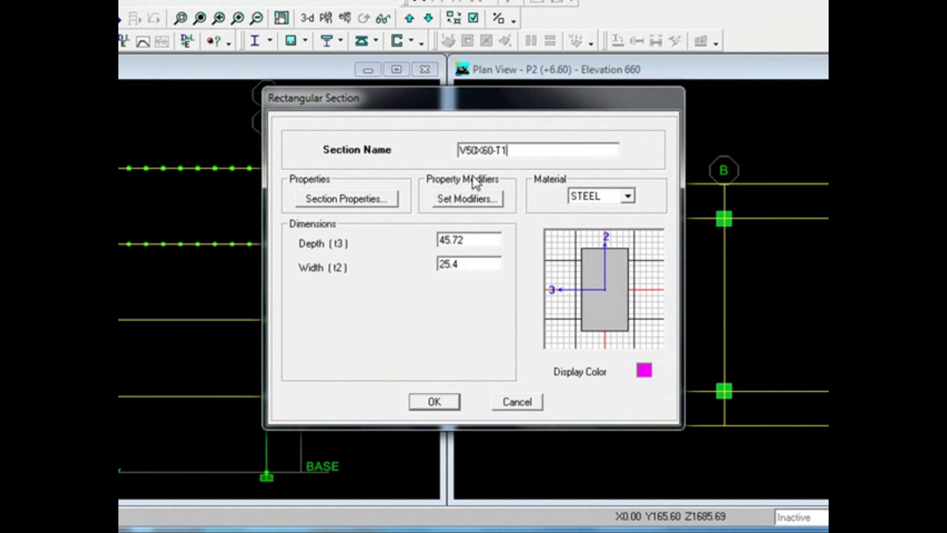
Step: Give the V50X60-T1 section the FC280 material, a depth of 60 and a width of 50
{"action": "left_click", "coordinate": [627, 198]}
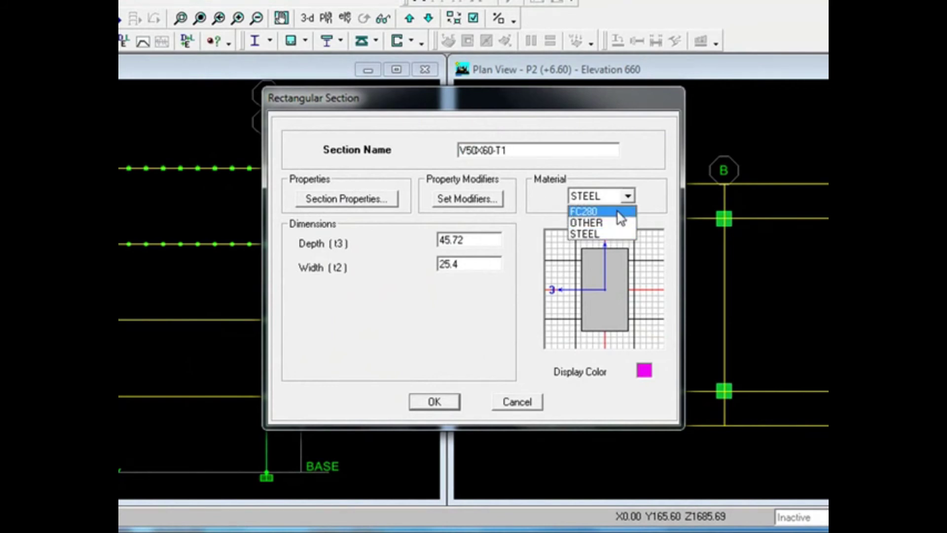
{"action": "left_click", "coordinate": [617, 212]}
{"action": "left_click", "coordinate": [487, 262]}
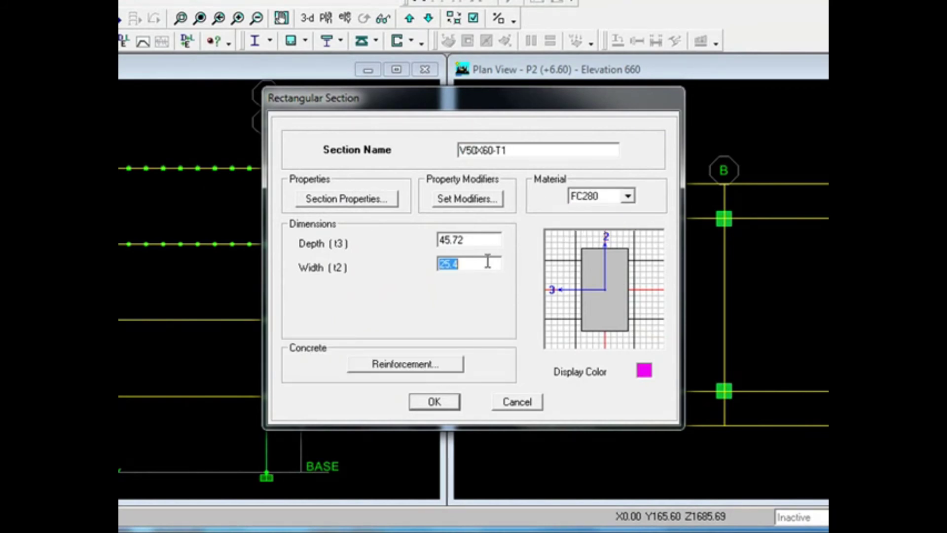
{"action": "type", "text": "50"}
{"action": "left_click", "coordinate": [486, 240]}
{"action": "type", "text": "60"}
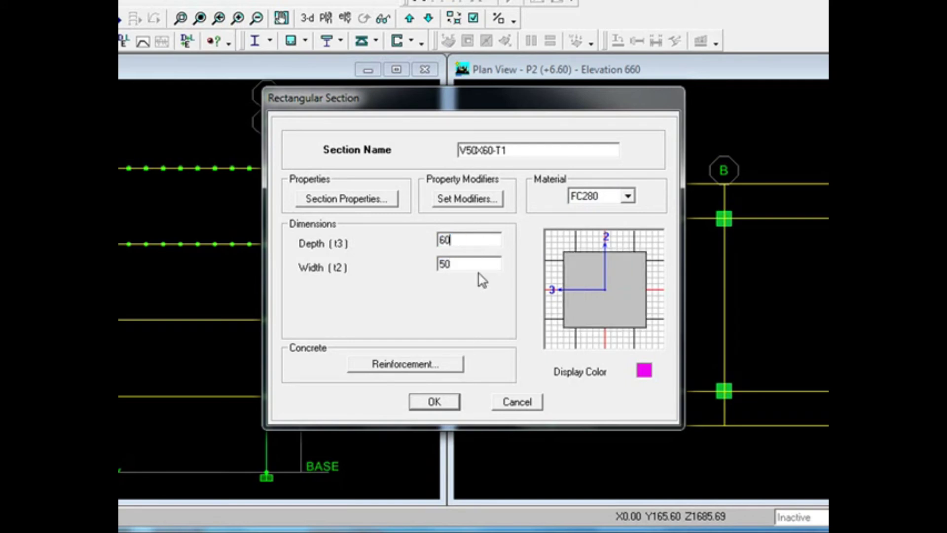
{"action": "left_click", "coordinate": [478, 265]}
Step: Set V50X60-T1's reinforcement to the Beam design type with a concrete cover of 5 at top and bottom
{"action": "left_click", "coordinate": [447, 365]}
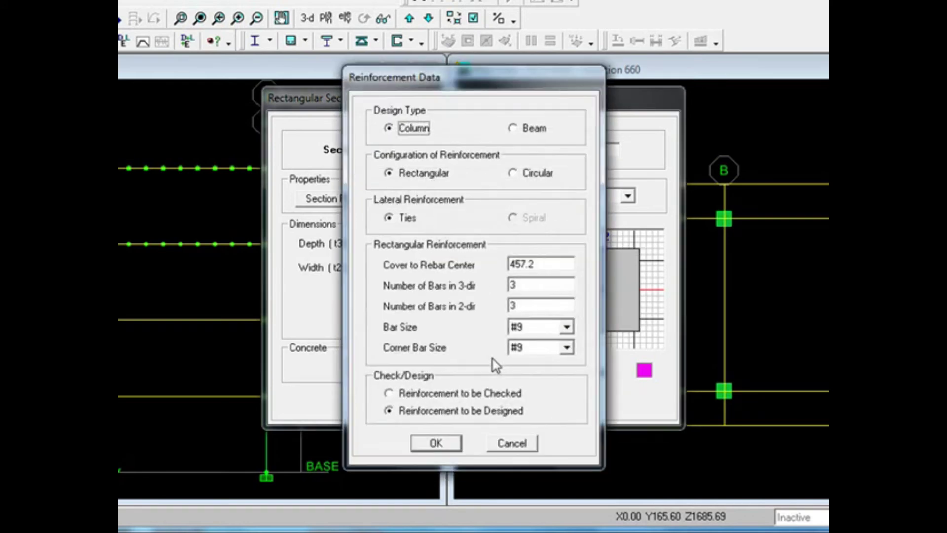
{"action": "left_click", "coordinate": [532, 128]}
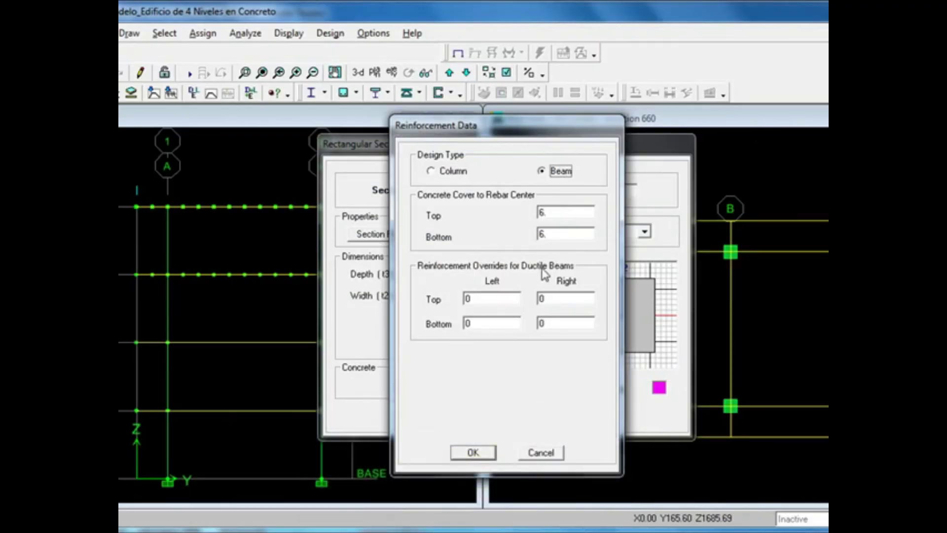
{"action": "double_click", "coordinate": [563, 212]}
{"action": "double_click", "coordinate": [559, 235]}
{"action": "type", "text": "5"}
Step: Enter V50X60-T1's ductile beam reinforcement overrides, 30 top and 15 bottom at both ends, and save the section
{"action": "double_click", "coordinate": [484, 299]}
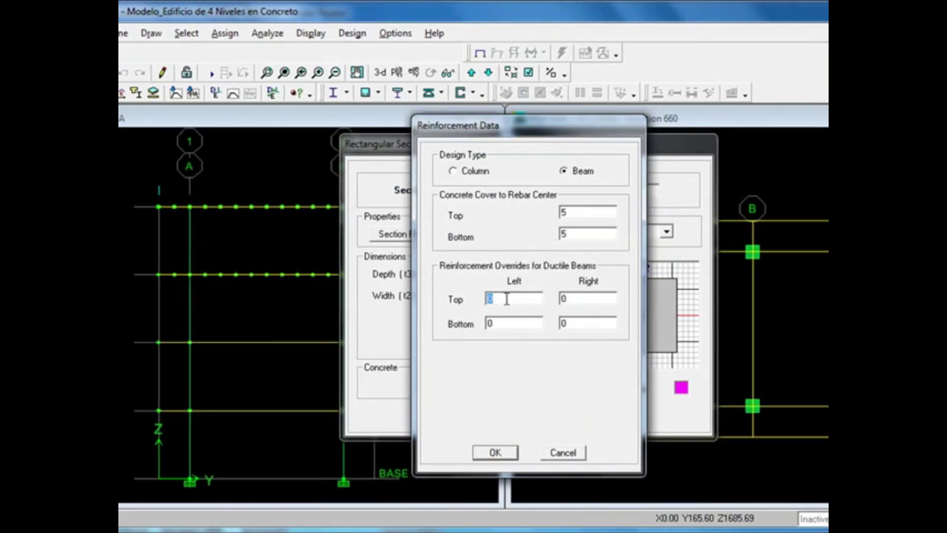
{"action": "double_click", "coordinate": [516, 323]}
{"action": "type", "text": "15"}
{"action": "left_click", "coordinate": [491, 452]}
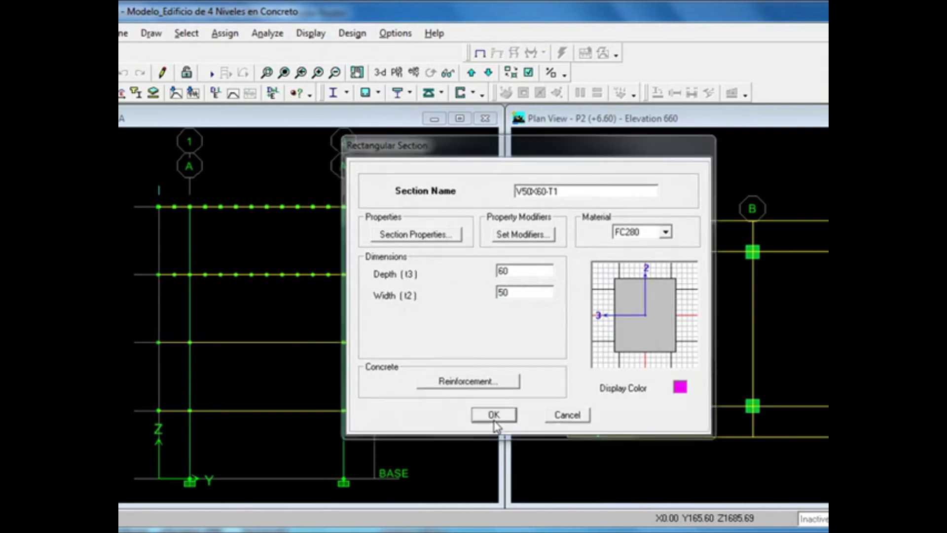
{"action": "left_click", "coordinate": [493, 415]}
Step: Add a rectangular section named V50X60-T2 with FC280 material, a depth of 60 and a width of 50
{"action": "left_click", "coordinate": [584, 272]}
{"action": "left_click", "coordinate": [585, 291]}
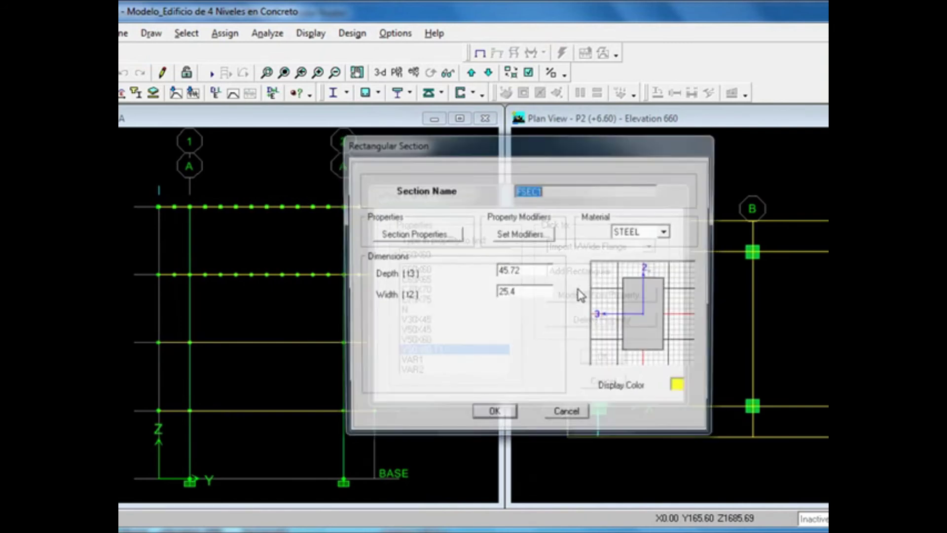
{"action": "type", "text": "V50X60-"}
{"action": "double_click", "coordinate": [524, 292]}
{"action": "left_click", "coordinate": [625, 237]}
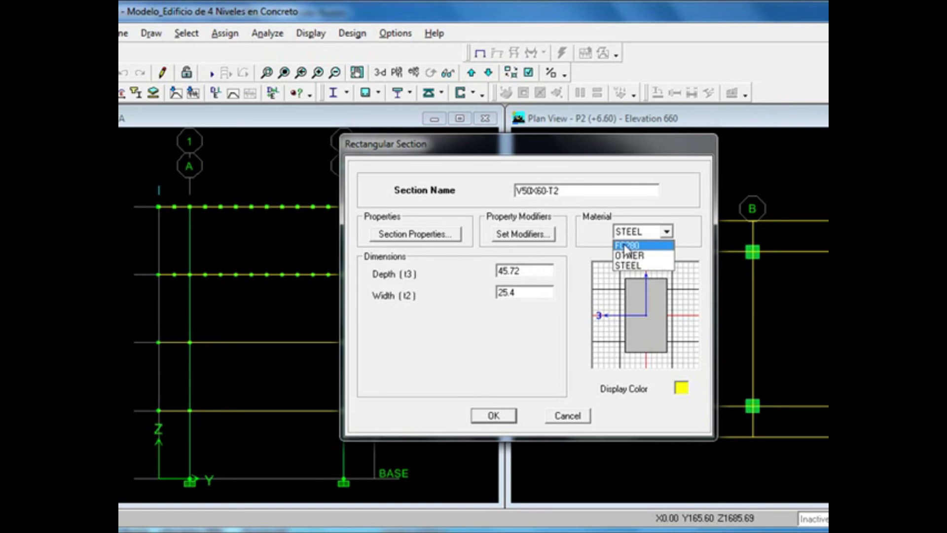
{"action": "left_click", "coordinate": [626, 242]}
{"action": "type", "text": "50"}
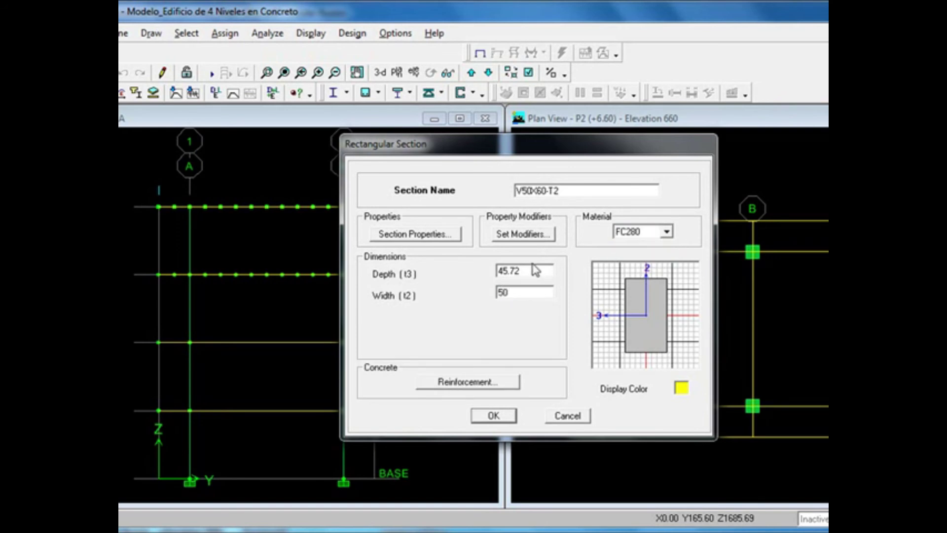
{"action": "double_click", "coordinate": [536, 270]}
{"action": "type", "text": "60"}
{"action": "key", "text": "Tab"}
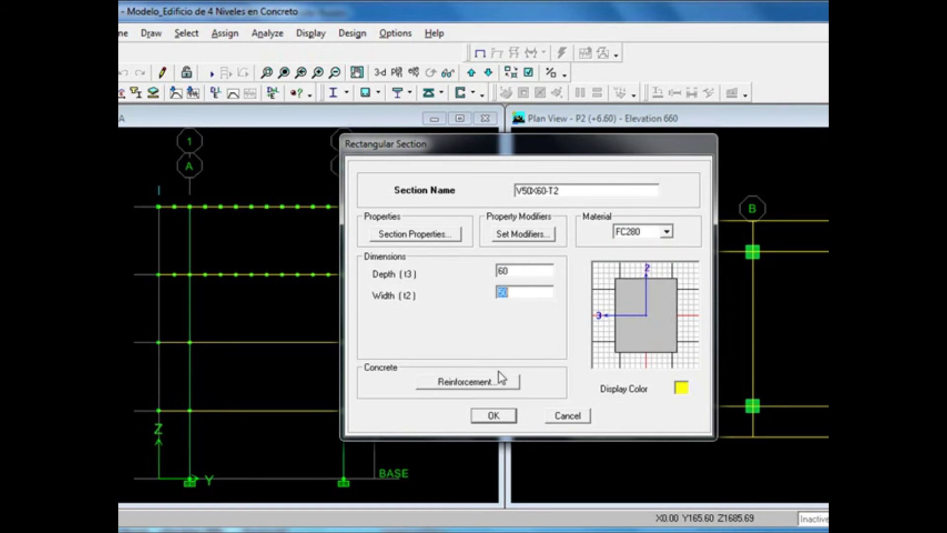
Step: Set V50X60-T2's reinforcement to the Beam design type with a concrete cover of 5 at top and bottom
{"action": "left_click", "coordinate": [501, 379]}
{"action": "left_click", "coordinate": [563, 170]}
{"action": "double_click", "coordinate": [585, 212]}
{"action": "type", "text": "5"}
{"action": "double_click", "coordinate": [577, 233]}
Step: Enter V50X60-T2's ductile beam reinforcement overrides, 24 top and 12 bottom at both ends, and save the section
{"action": "double_click", "coordinate": [532, 301]}
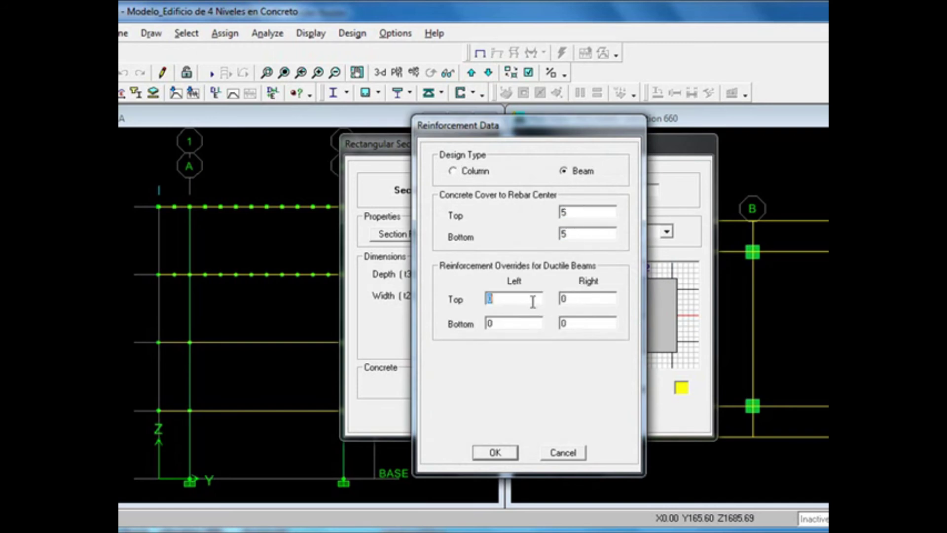
{"action": "double_click", "coordinate": [583, 297]}
{"action": "type", "text": "12"}
{"action": "double_click", "coordinate": [586, 324]}
{"action": "type", "text": "12"}
{"action": "left_click", "coordinate": [495, 454]}
{"action": "left_click", "coordinate": [494, 416]}
Step: Consult the DIRECCION Y beam types in the Excel table and return to the ETABS frame properties
{"action": "left_click", "coordinate": [598, 274]}
{"action": "left_click", "coordinate": [596, 274]}
{"action": "left_click", "coordinate": [478, 531]}
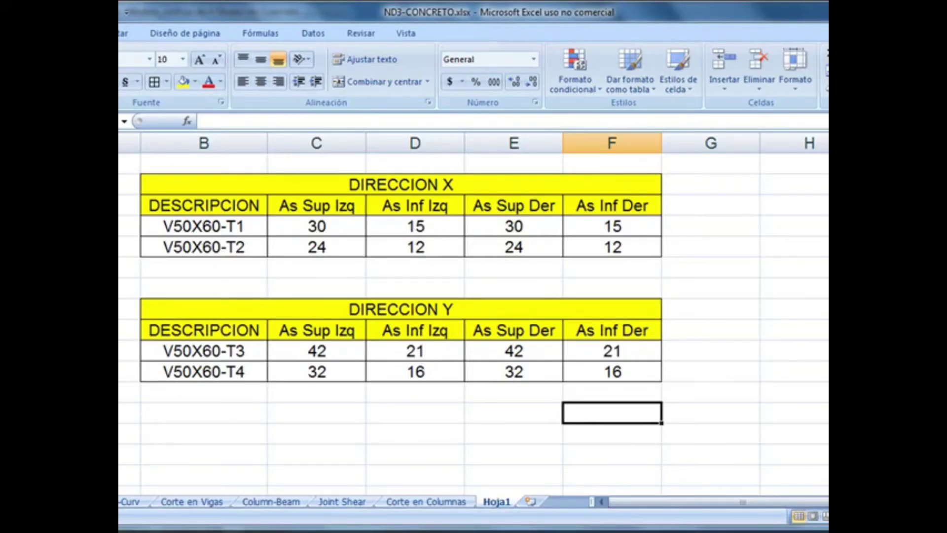
{"action": "left_click", "coordinate": [478, 531]}
Step: Add a rectangular section named V50X60-T3 with a depth of 60, a width of 50 and FC280 material
{"action": "left_click", "coordinate": [594, 273]}
{"action": "left_click", "coordinate": [585, 293]}
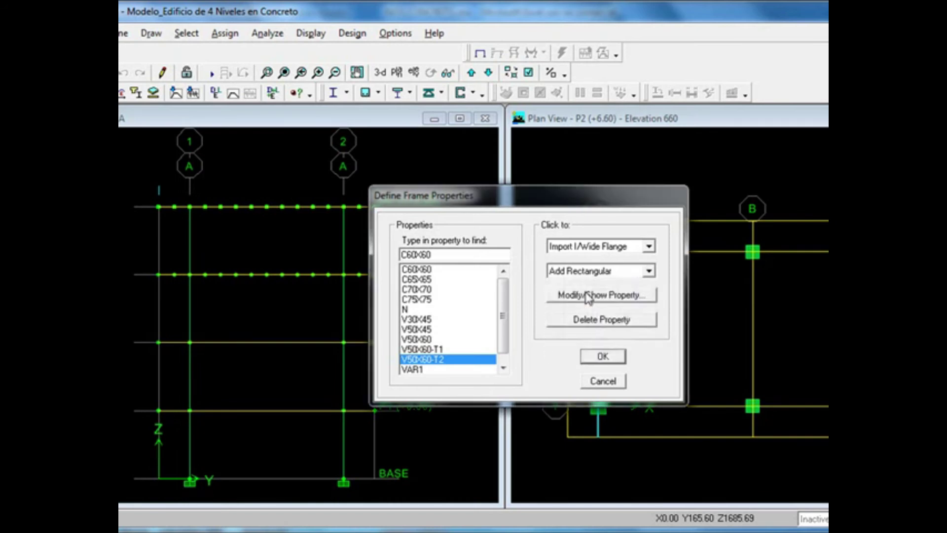
{"action": "type", "text": "M"}
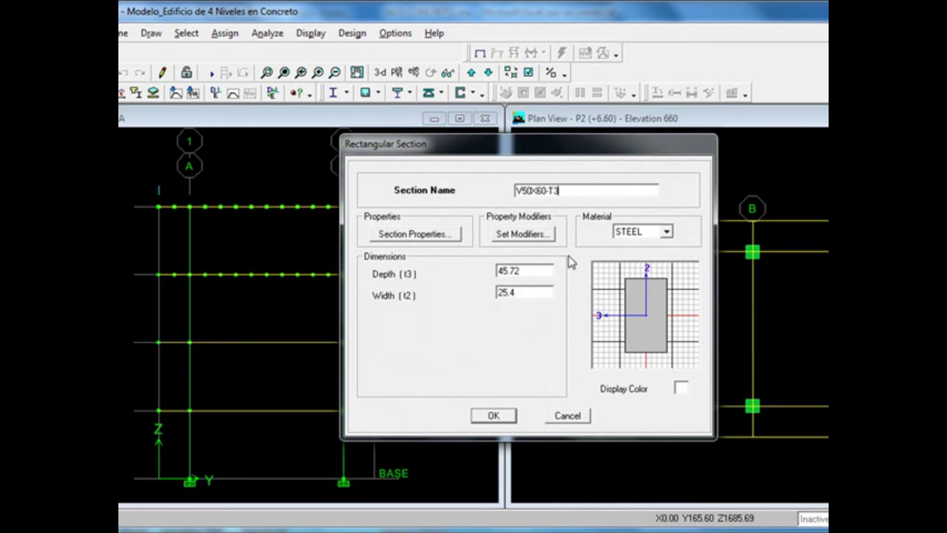
{"action": "double_click", "coordinate": [537, 297]}
{"action": "type", "text": "50"}
{"action": "double_click", "coordinate": [536, 271]}
{"action": "type", "text": "60"}
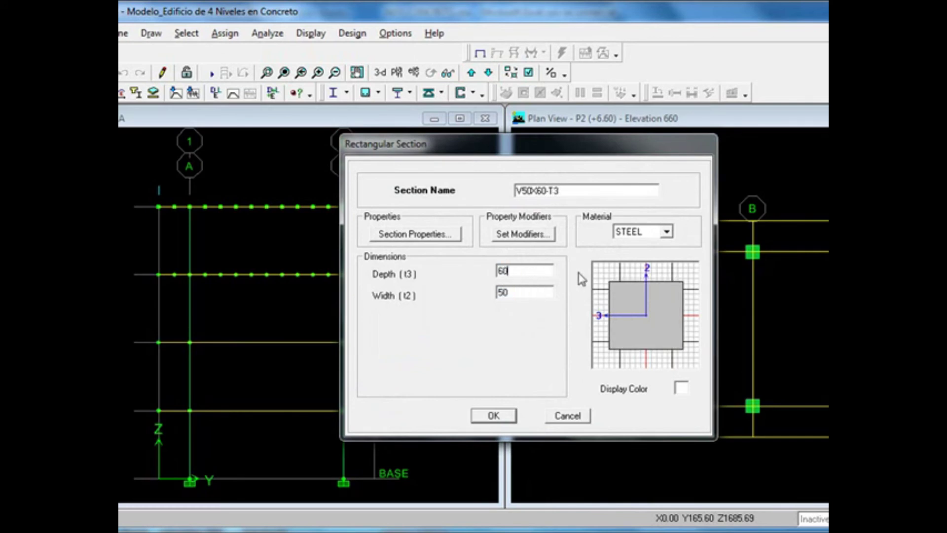
{"action": "left_click", "coordinate": [652, 236]}
{"action": "left_click", "coordinate": [636, 252]}
Step: Set V50X60-T3's reinforcement to the Beam design type with a concrete cover of 5 at top and bottom
{"action": "left_click", "coordinate": [478, 384]}
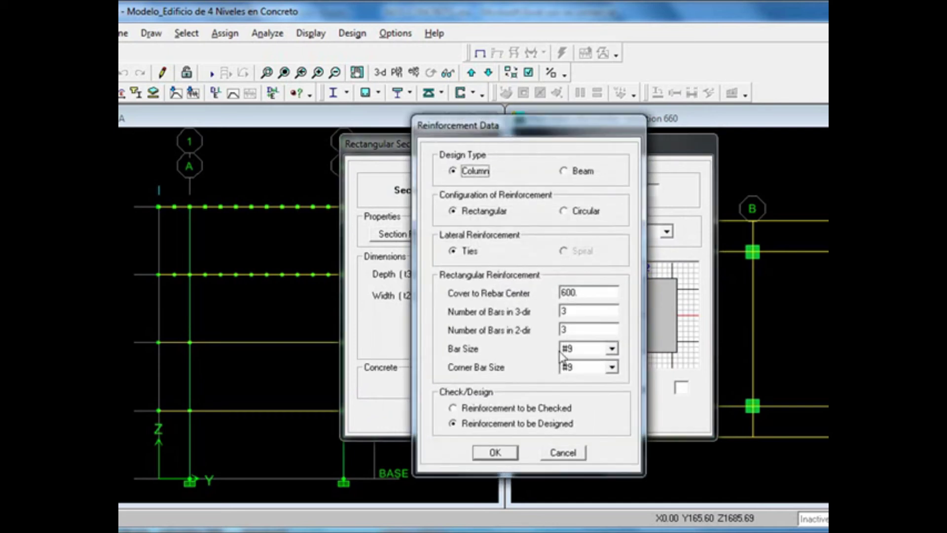
{"action": "left_click", "coordinate": [583, 171]}
{"action": "double_click", "coordinate": [589, 213]}
{"action": "type", "text": "5"}
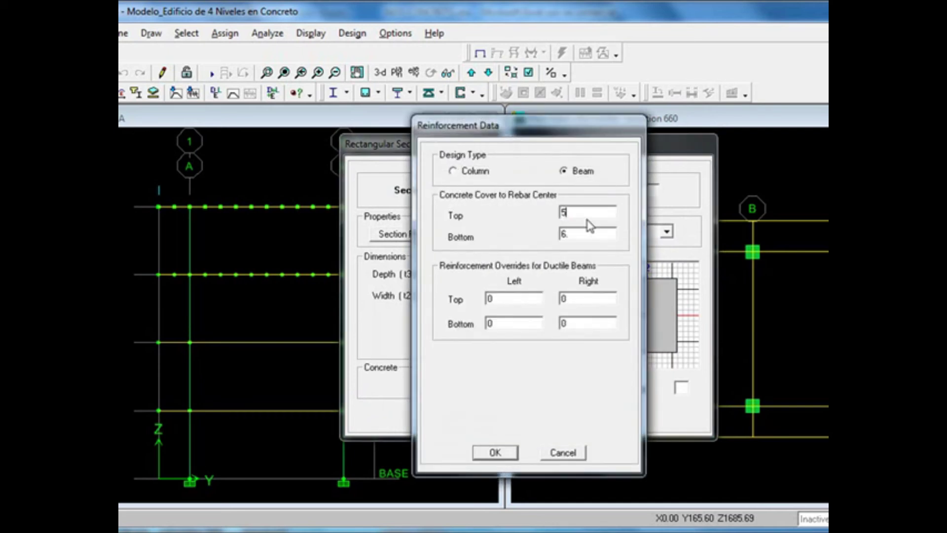
{"action": "double_click", "coordinate": [587, 234]}
{"action": "type", "text": "5"}
Step: Enter V50X60-T3's ductile beam reinforcement overrides, 42 top and 21 bottom at both ends, and save the section
{"action": "left_click", "coordinate": [473, 532]}
{"action": "left_click", "coordinate": [444, 532]}
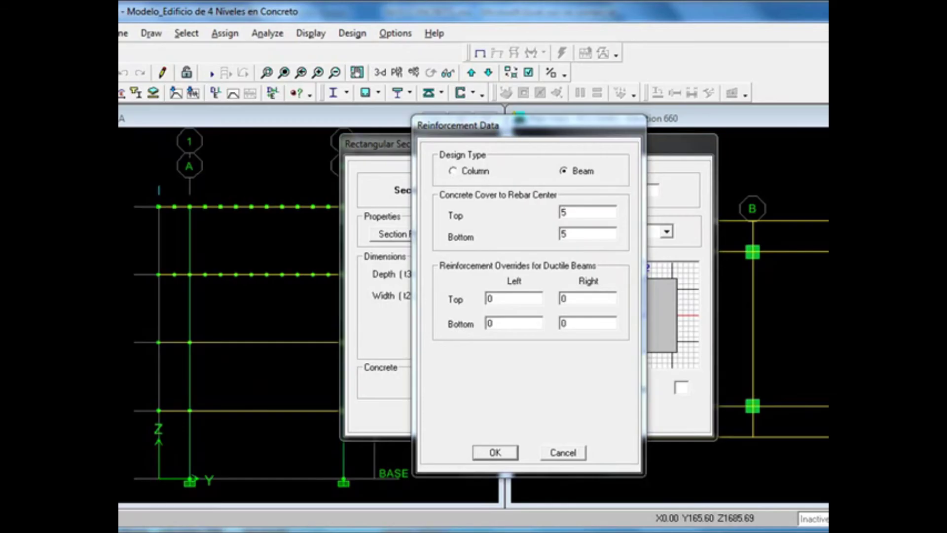
{"action": "double_click", "coordinate": [499, 299]}
{"action": "type", "text": "42"}
{"action": "double_click", "coordinate": [572, 302]}
{"action": "type", "text": "42"}
{"action": "double_click", "coordinate": [505, 322]}
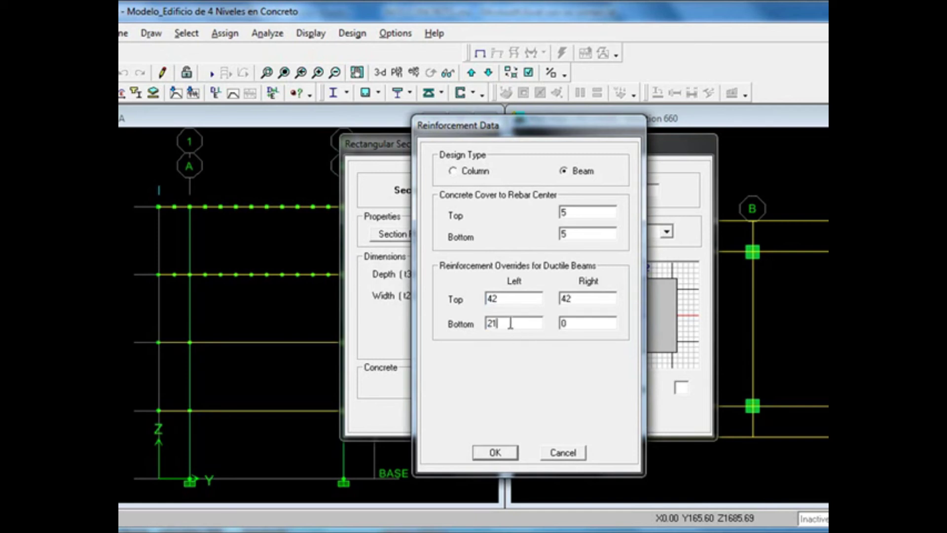
{"action": "left_click", "coordinate": [495, 452]}
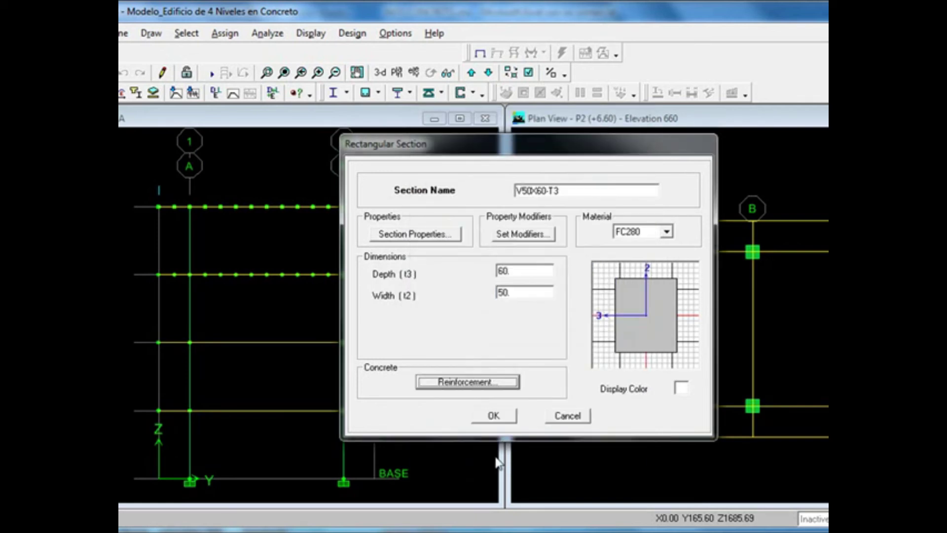
{"action": "left_click", "coordinate": [494, 416]}
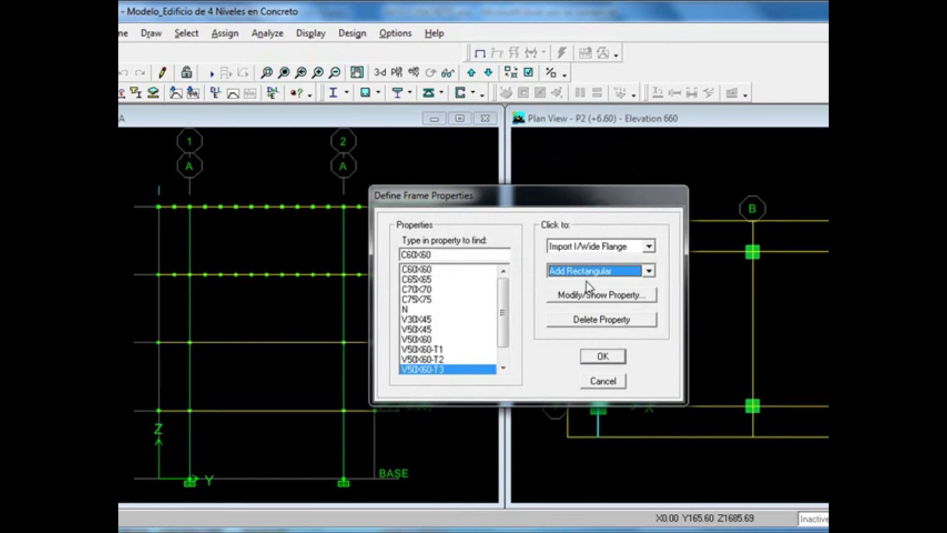
Step: Add a rectangular section named V50X60-T4 with a depth of 60, a width of 50 and FC280 material
{"action": "left_click", "coordinate": [587, 272]}
{"action": "left_click", "coordinate": [587, 295]}
{"action": "type", "text": "V50X60-T4"}
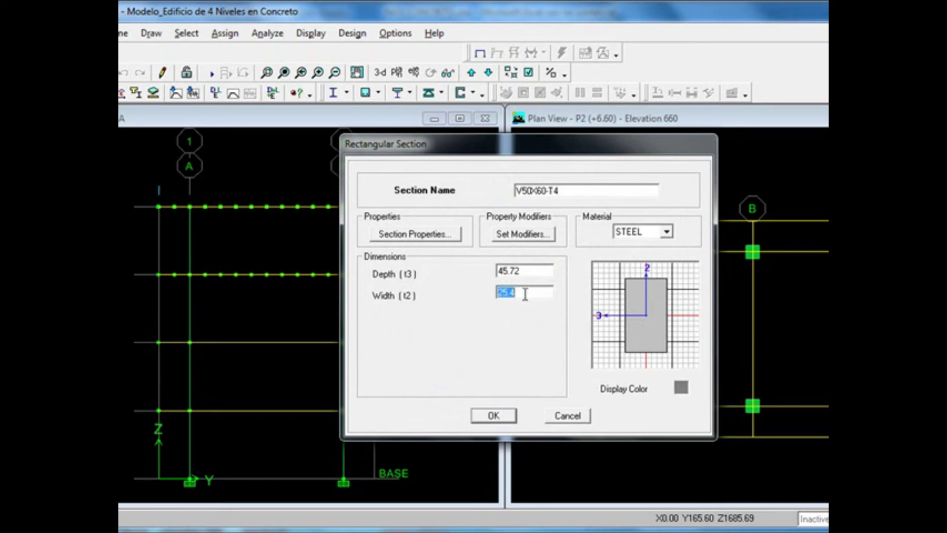
{"action": "left_click", "coordinate": [526, 273]}
{"action": "type", "text": "60"}
{"action": "left_click", "coordinate": [667, 231]}
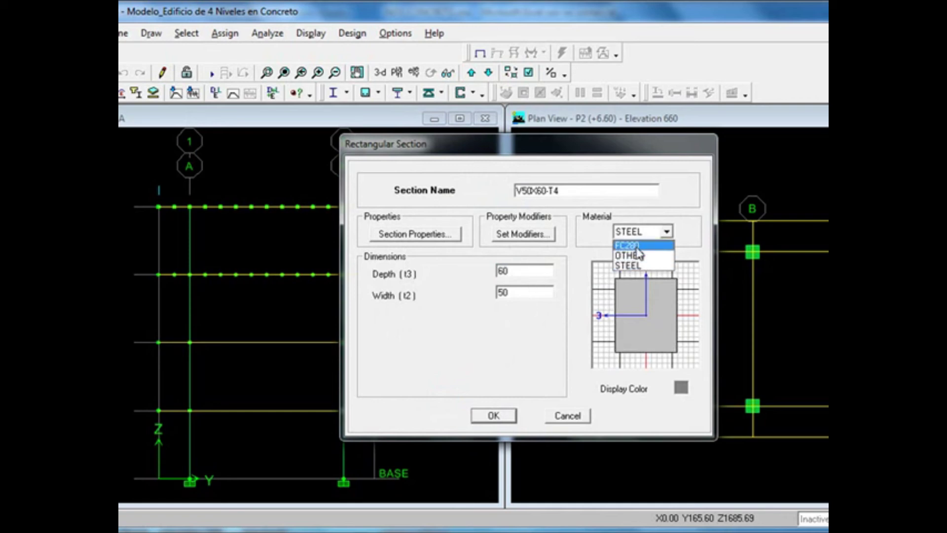
{"action": "left_click", "coordinate": [641, 248]}
Step: Set V50X60-T4's reinforcement to the Beam design type with a concrete cover of 5 at top and bottom
{"action": "left_click", "coordinate": [500, 381]}
{"action": "left_click", "coordinate": [563, 171]}
{"action": "double_click", "coordinate": [581, 213]}
{"action": "type", "text": "5"}
{"action": "double_click", "coordinate": [581, 234]}
{"action": "type", "text": "5"}
Step: Enter V50X60-T4's ductile beam reinforcement overrides, 32 top and 16 bottom at both ends, and save the frame properties
{"action": "double_click", "coordinate": [522, 303]}
{"action": "double_click", "coordinate": [574, 299]}
{"action": "type", "text": "32"}
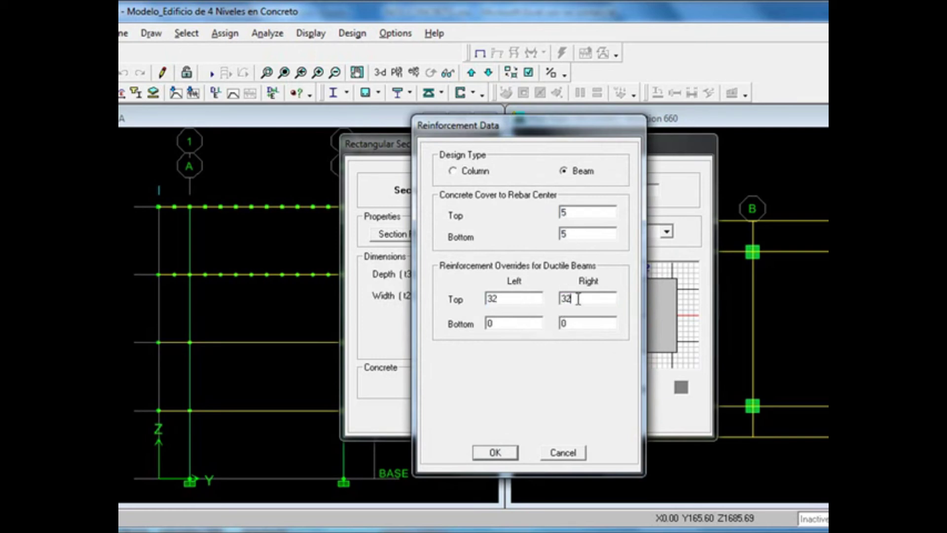
{"action": "double_click", "coordinate": [577, 324]}
{"action": "type", "text": "16"}
{"action": "left_click", "coordinate": [498, 451]}
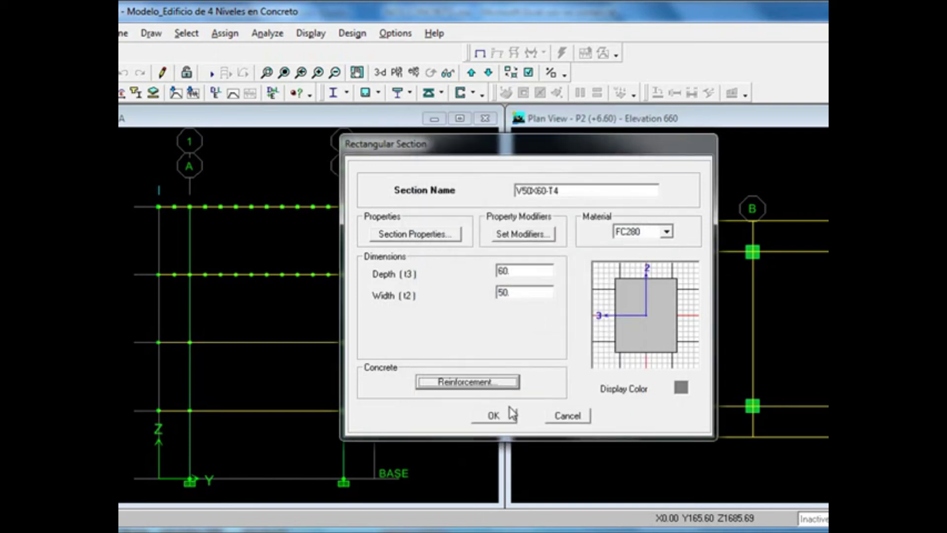
{"action": "left_click", "coordinate": [512, 415]}
{"action": "left_click", "coordinate": [602, 358]}
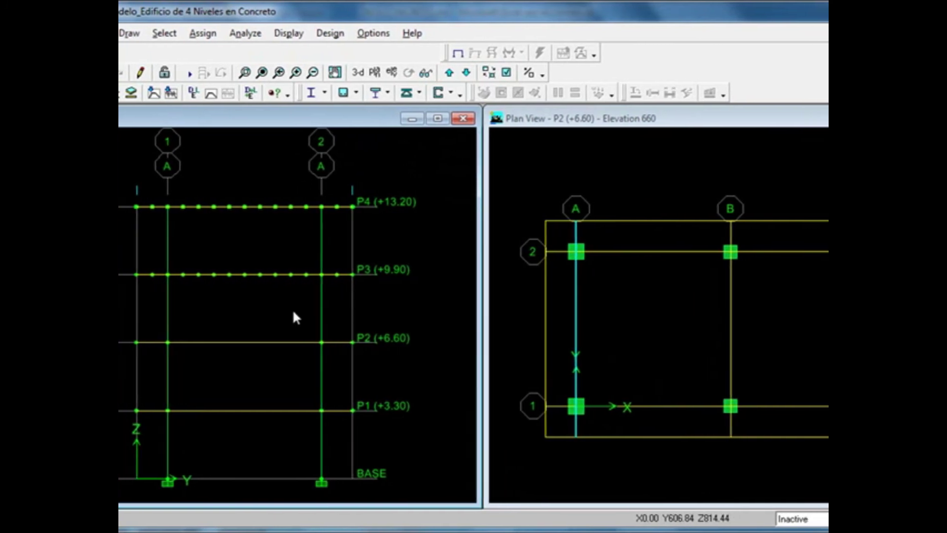
Step: Assign section V50X60-T3 to the P1 and P2 beams between axes 1 and 2 on elevations A, B and C
{"action": "left_click_drag", "start_coordinate": [293, 309], "coordinate": [255, 417]}
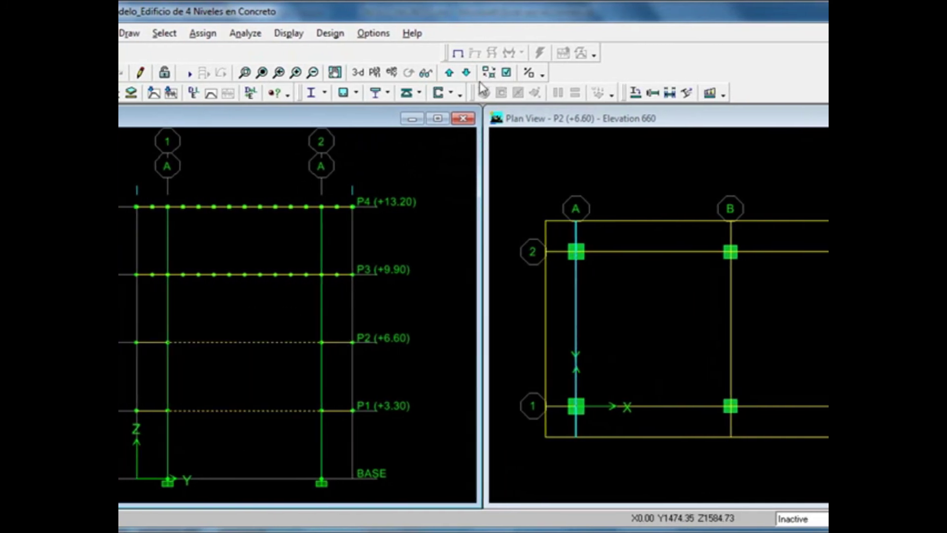
{"action": "left_click", "coordinate": [449, 74]}
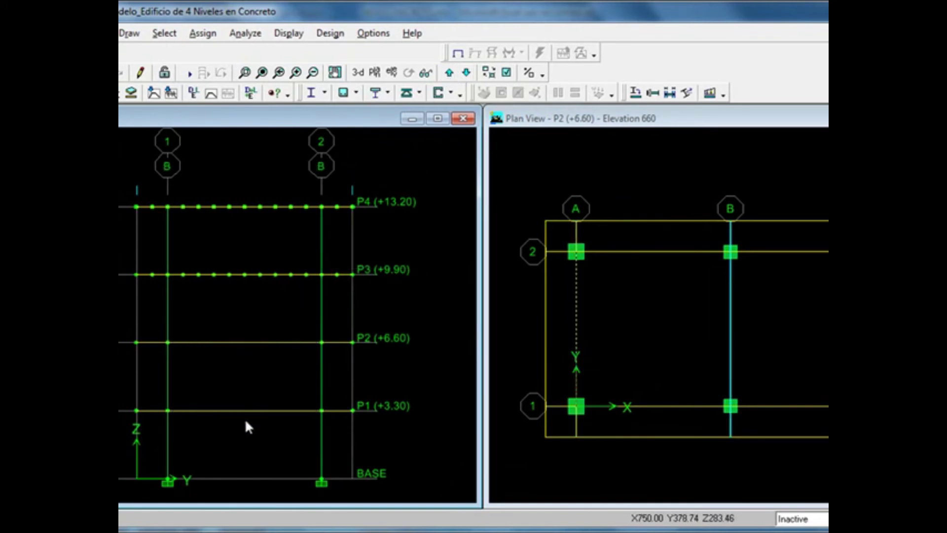
{"action": "left_click", "coordinate": [449, 72]}
{"action": "left_click_drag", "start_coordinate": [291, 317], "coordinate": [248, 450]}
{"action": "left_click", "coordinate": [204, 33]}
{"action": "mouse_move", "coordinate": [227, 68]}
{"action": "left_click", "coordinate": [345, 74]}
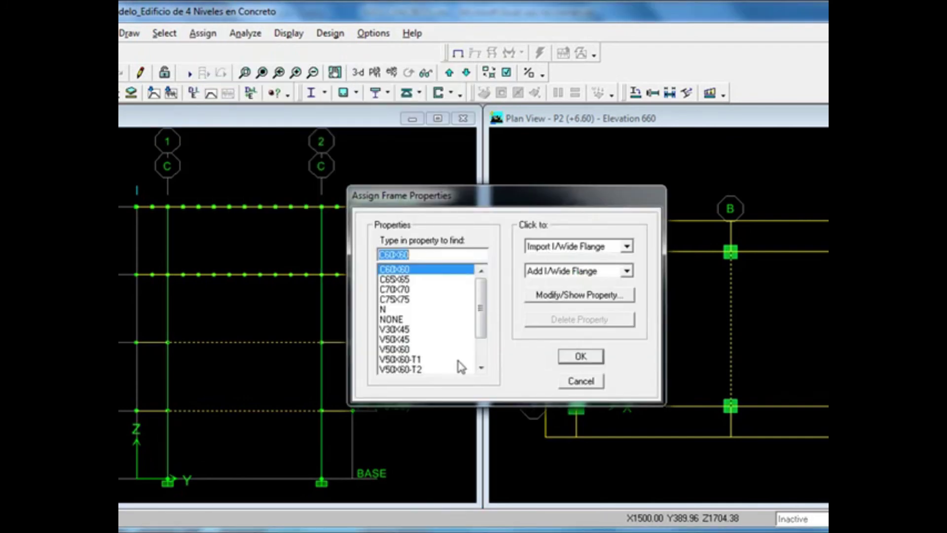
{"action": "left_click", "coordinate": [480, 368]}
{"action": "left_click", "coordinate": [480, 369]}
{"action": "left_click", "coordinate": [423, 359]}
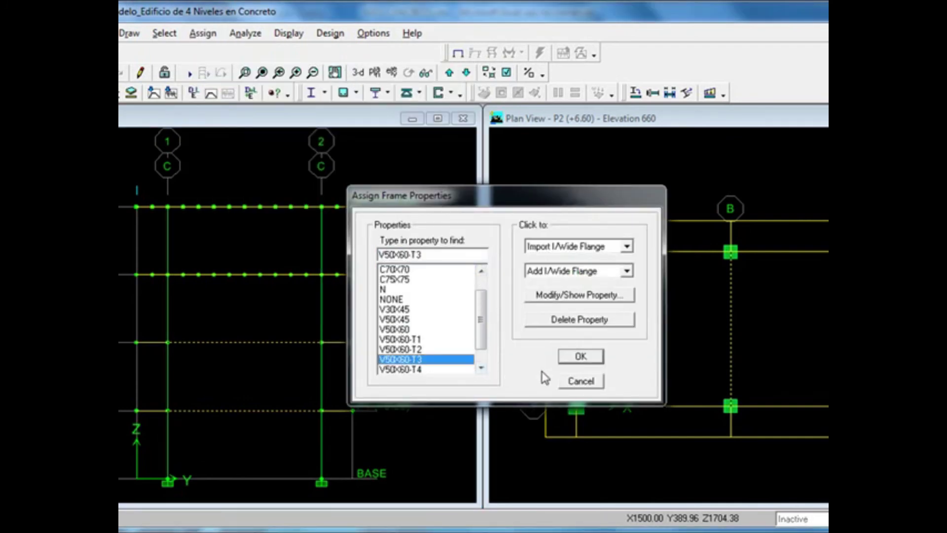
{"action": "left_click", "coordinate": [577, 363]}
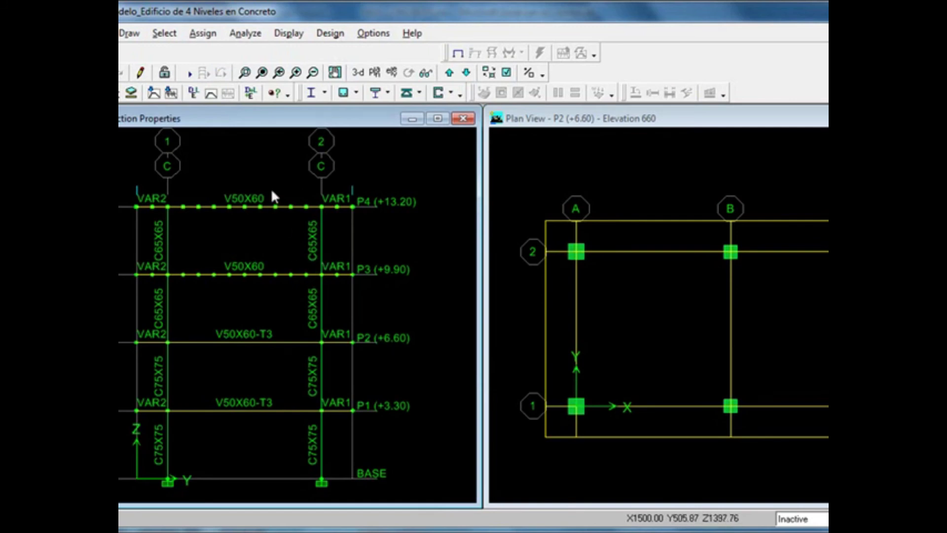
Step: Assign section V50X60-T4 to the P3 and P4 beams between axes 1 and 2 on elevations C, B and A
{"action": "left_click_drag", "start_coordinate": [270, 185], "coordinate": [271, 291]}
{"action": "left_click", "coordinate": [467, 74]}
{"action": "left_click_drag", "start_coordinate": [267, 189], "coordinate": [266, 292]}
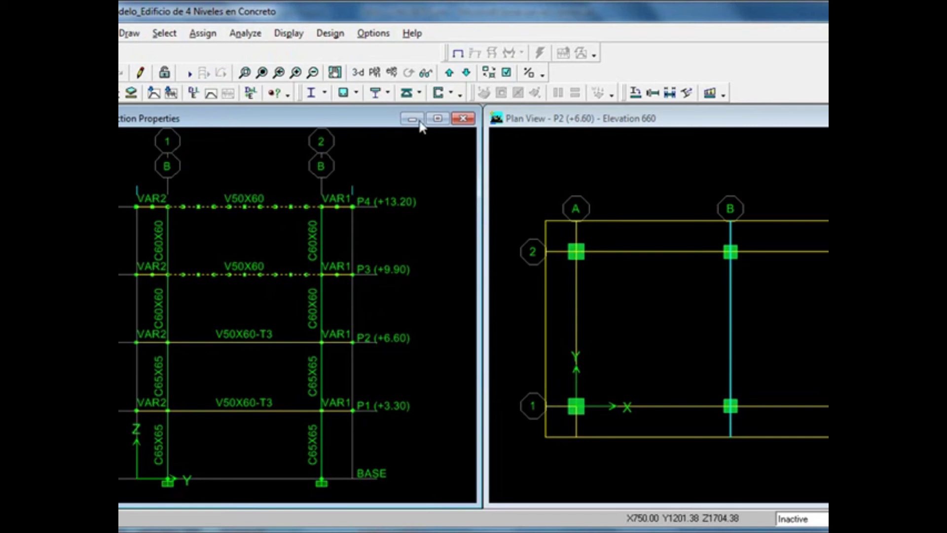
{"action": "left_click", "coordinate": [466, 74]}
{"action": "left_click_drag", "start_coordinate": [275, 190], "coordinate": [265, 283]}
{"action": "left_click", "coordinate": [203, 33]}
{"action": "mouse_move", "coordinate": [218, 77]}
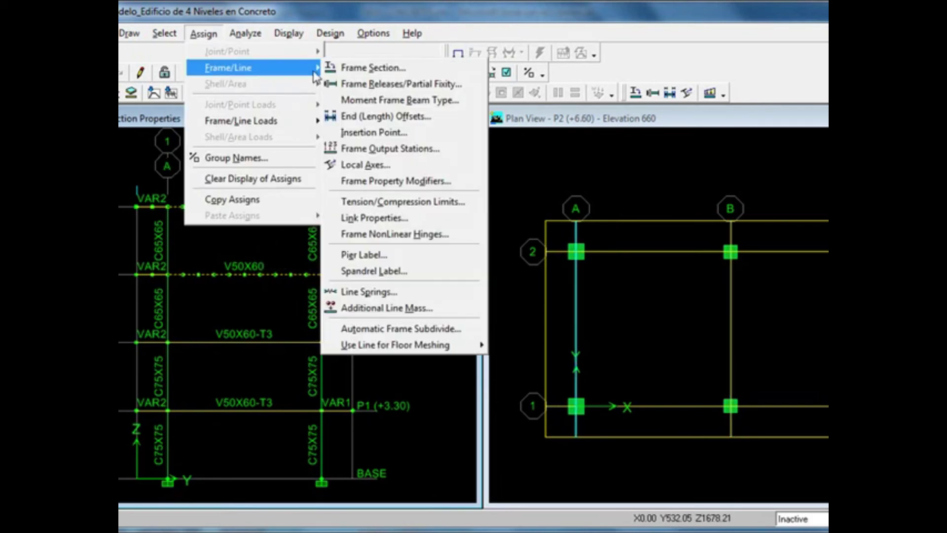
{"action": "left_click", "coordinate": [365, 67]}
{"action": "left_click", "coordinate": [480, 351]}
{"action": "left_click", "coordinate": [419, 350]}
{"action": "left_click", "coordinate": [572, 358]}
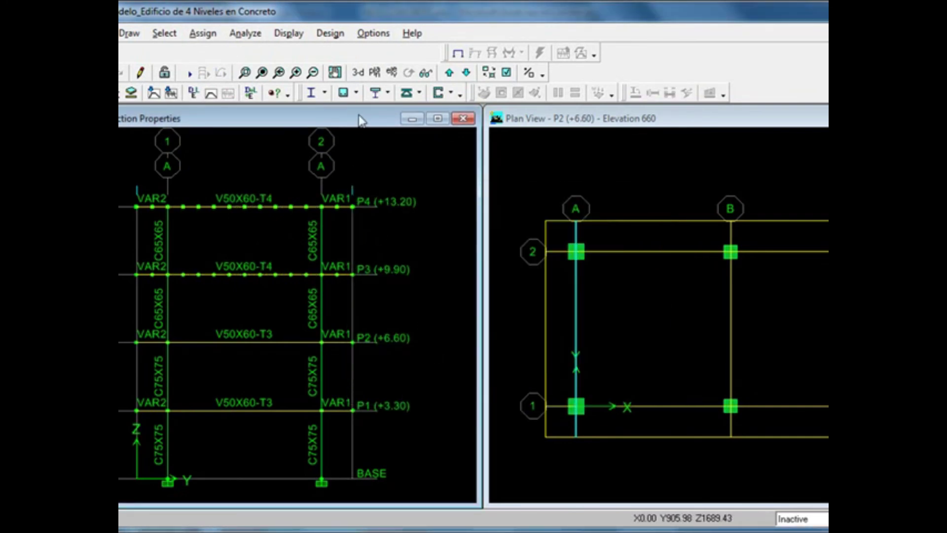
Step: Assign section V50X60-T1 to the P1 and P2 beams between axes A and C on elevations 1 and 2
{"action": "left_click", "coordinate": [392, 73]}
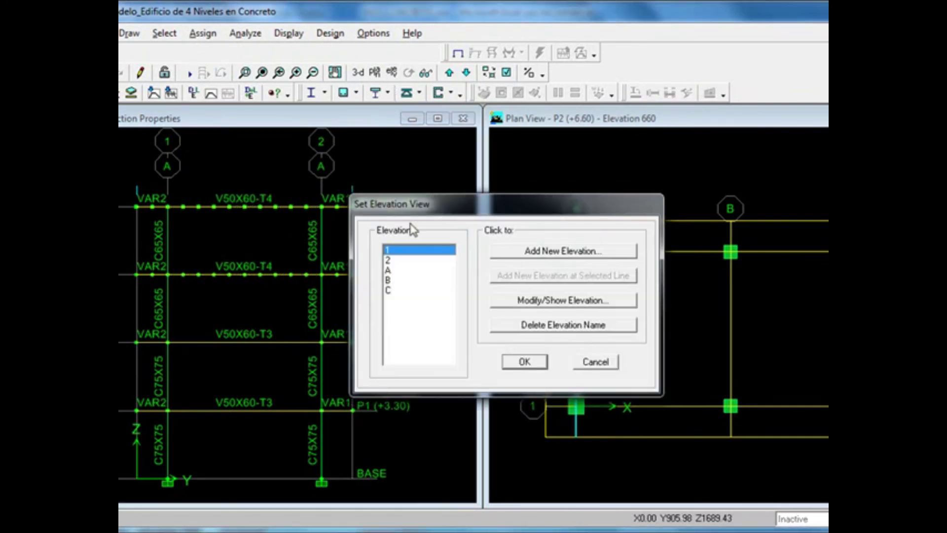
{"action": "left_click", "coordinate": [525, 362]}
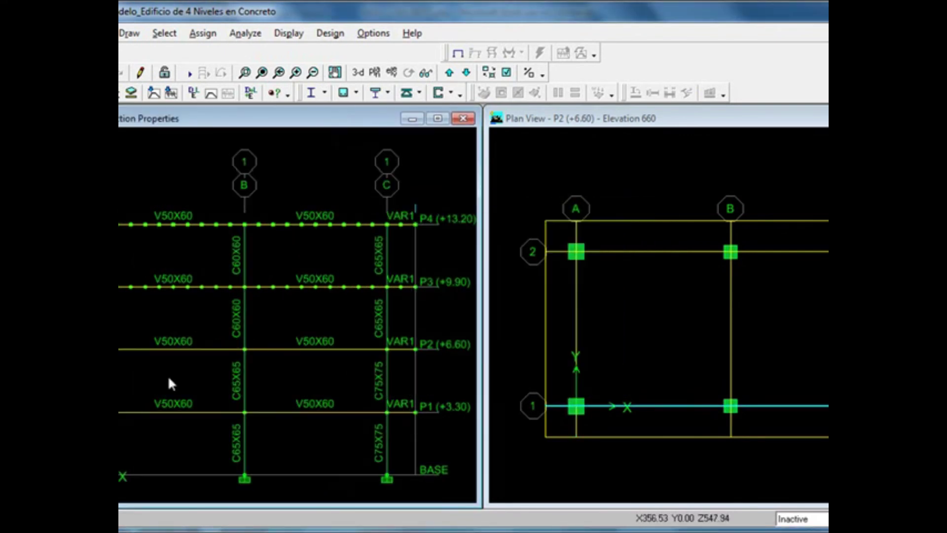
{"action": "left_click", "coordinate": [208, 349]}
{"action": "left_click", "coordinate": [198, 411]}
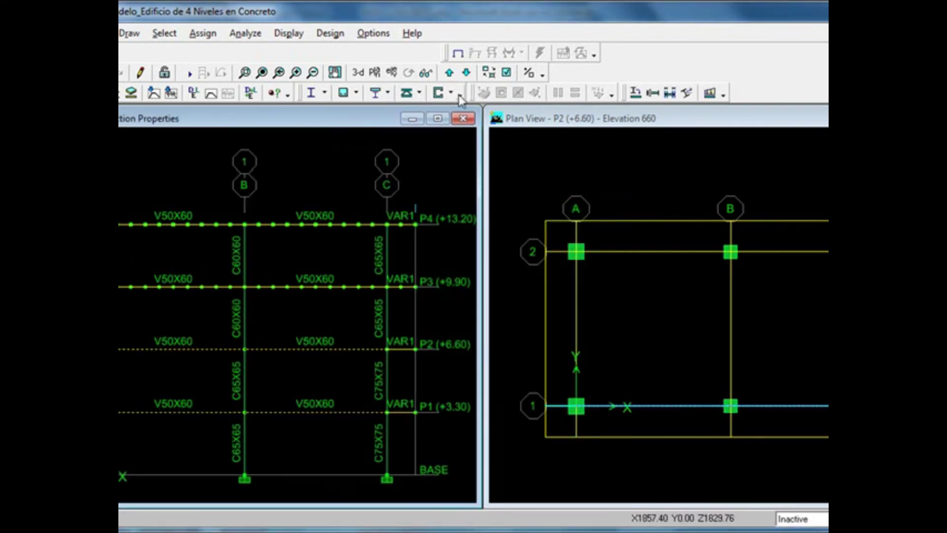
{"action": "left_click", "coordinate": [448, 73]}
{"action": "left_click_drag", "start_coordinate": [214, 328], "coordinate": [175, 405]}
{"action": "left_click_drag", "start_coordinate": [342, 331], "coordinate": [310, 436]}
{"action": "left_click", "coordinate": [202, 33]}
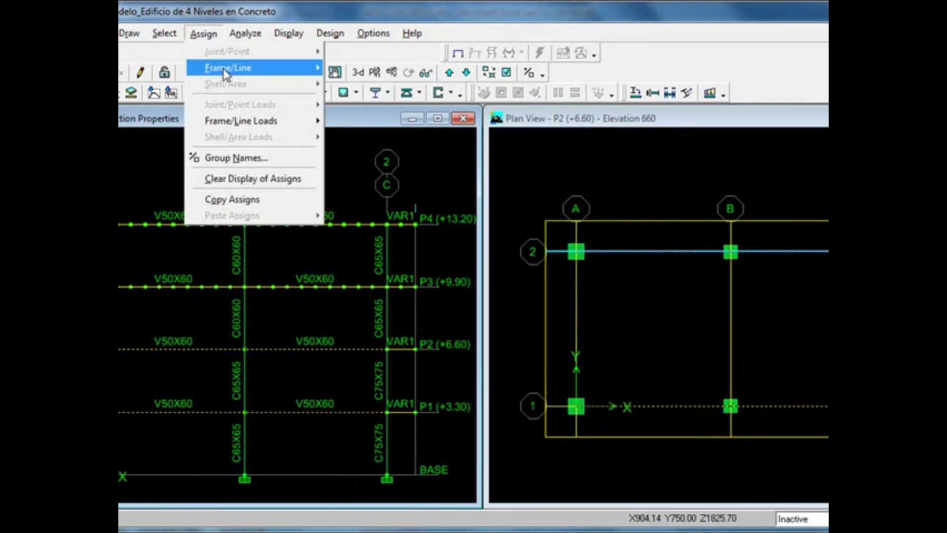
{"action": "mouse_move", "coordinate": [222, 70]}
{"action": "left_click", "coordinate": [370, 70]}
{"action": "left_click", "coordinate": [423, 359]}
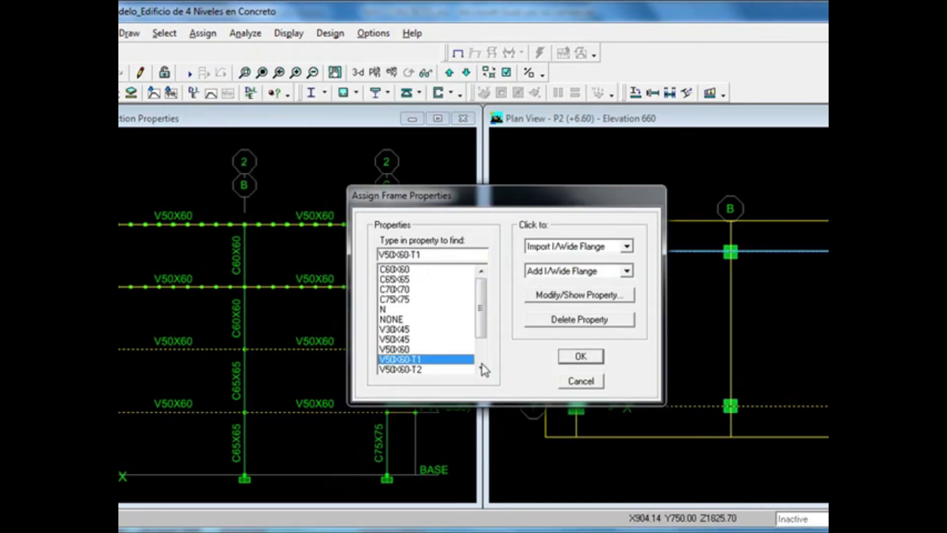
{"action": "left_click", "coordinate": [581, 356]}
Step: Assign section V50X60-T2 to the P3 and P4 beams between axes A and C on elevations 2 and 1
{"action": "left_click_drag", "start_coordinate": [197, 201], "coordinate": [195, 296]}
{"action": "left_click_drag", "start_coordinate": [341, 203], "coordinate": [333, 300]}
{"action": "left_click", "coordinate": [465, 73]}
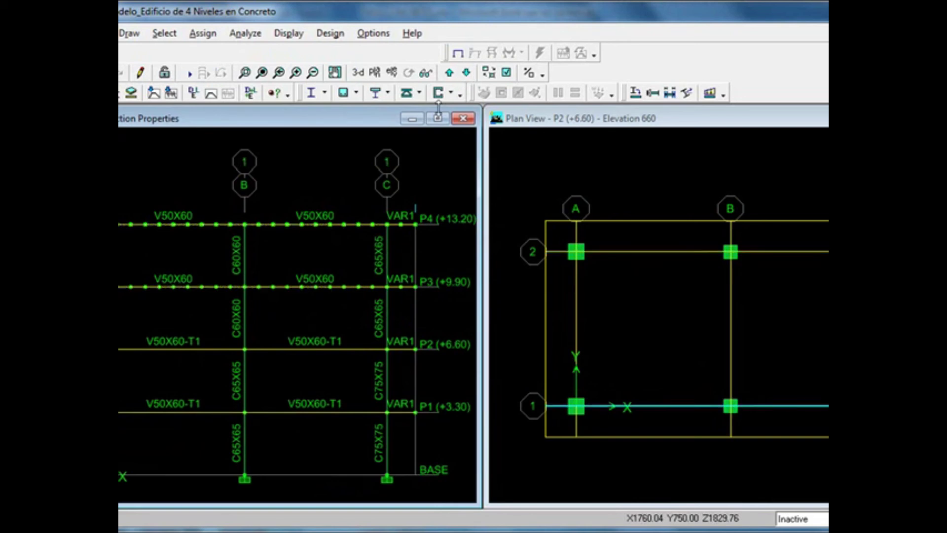
{"action": "left_click_drag", "start_coordinate": [208, 279], "coordinate": [229, 294]}
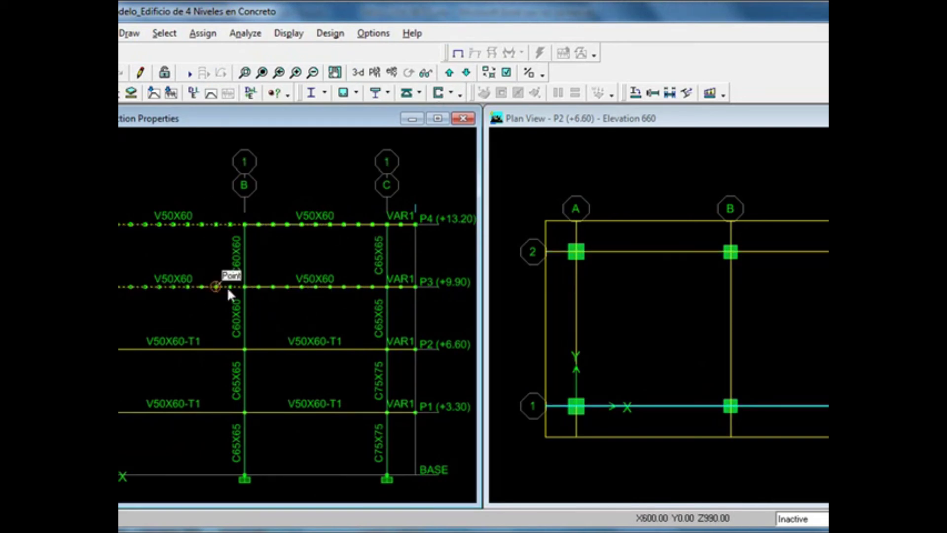
{"action": "left_click_drag", "start_coordinate": [351, 200], "coordinate": [349, 303]}
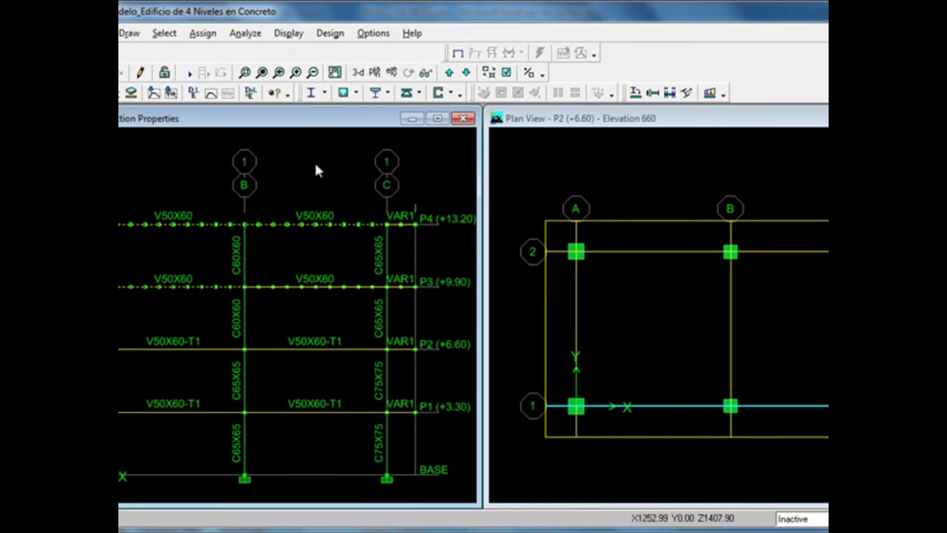
{"action": "left_click", "coordinate": [202, 33]}
{"action": "left_click", "coordinate": [345, 74]}
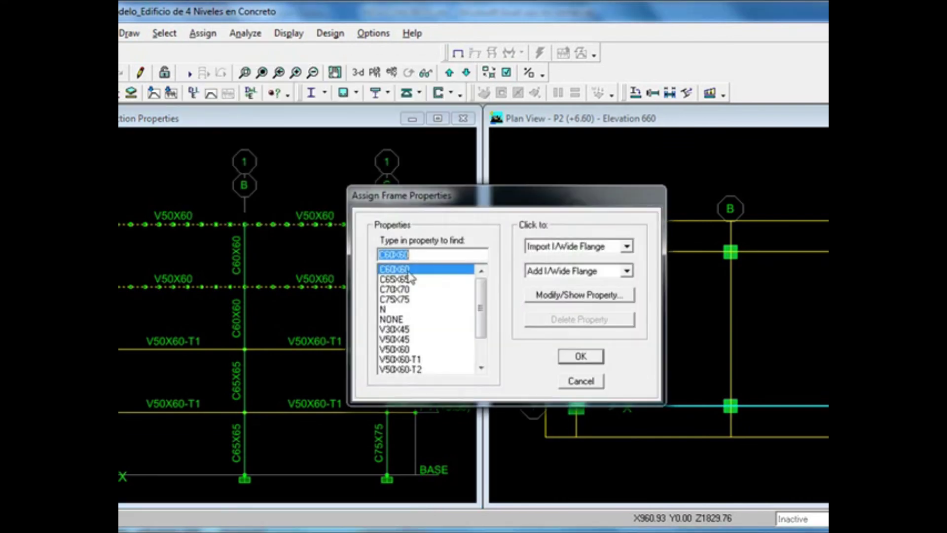
{"action": "left_click", "coordinate": [417, 370]}
{"action": "left_click", "coordinate": [580, 359]}
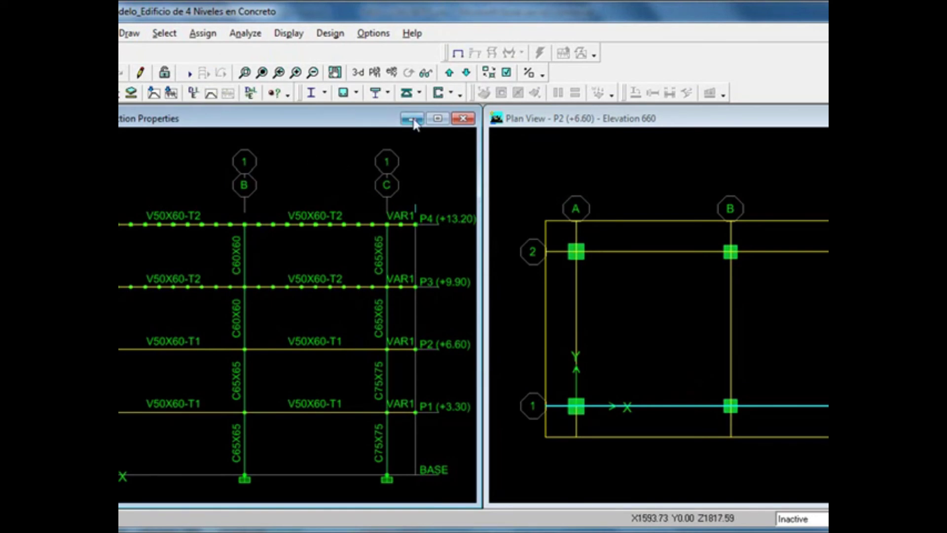
Step: With elevation 1 displayed, run the analysis and the concrete frame design/check of the structure
{"action": "left_click", "coordinate": [358, 73]}
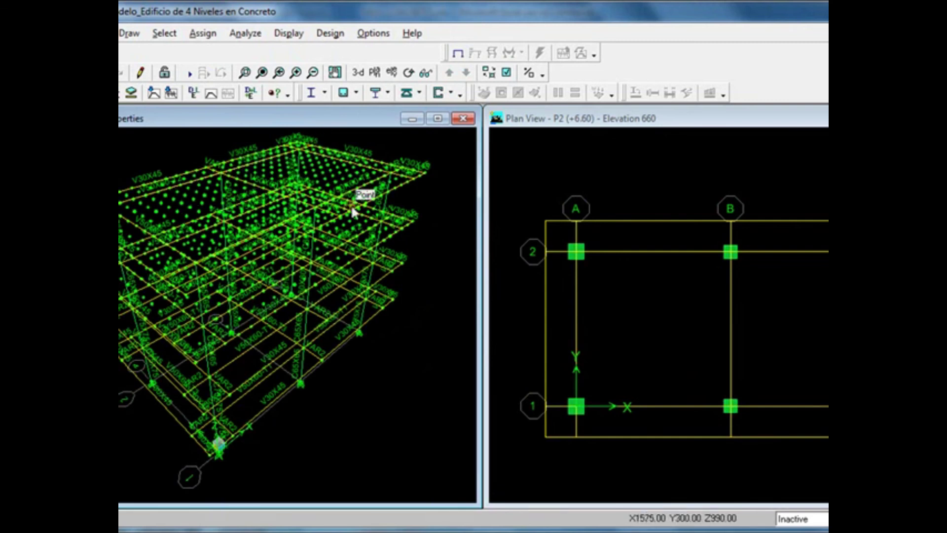
{"action": "left_click", "coordinate": [392, 73]}
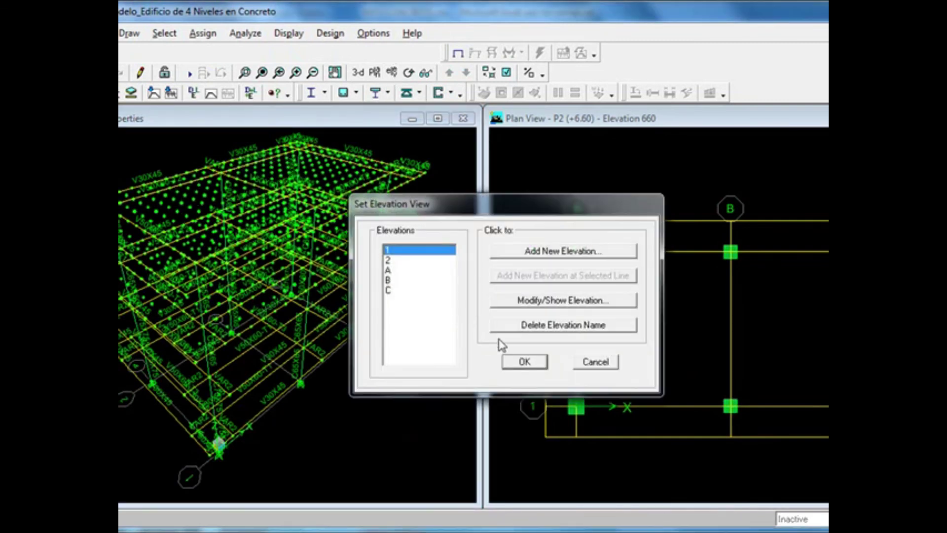
{"action": "left_click", "coordinate": [524, 359]}
{"action": "left_click", "coordinate": [190, 74]}
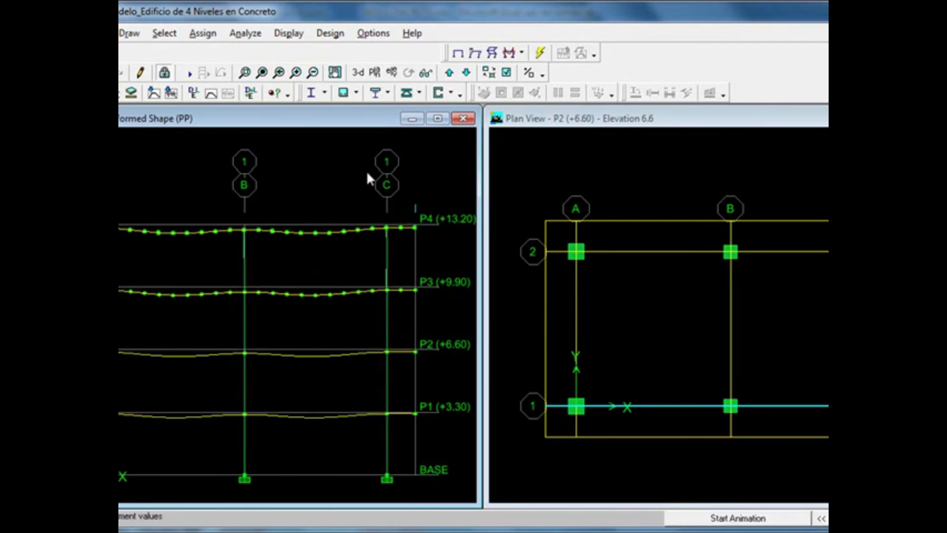
{"action": "left_click", "coordinate": [356, 92]}
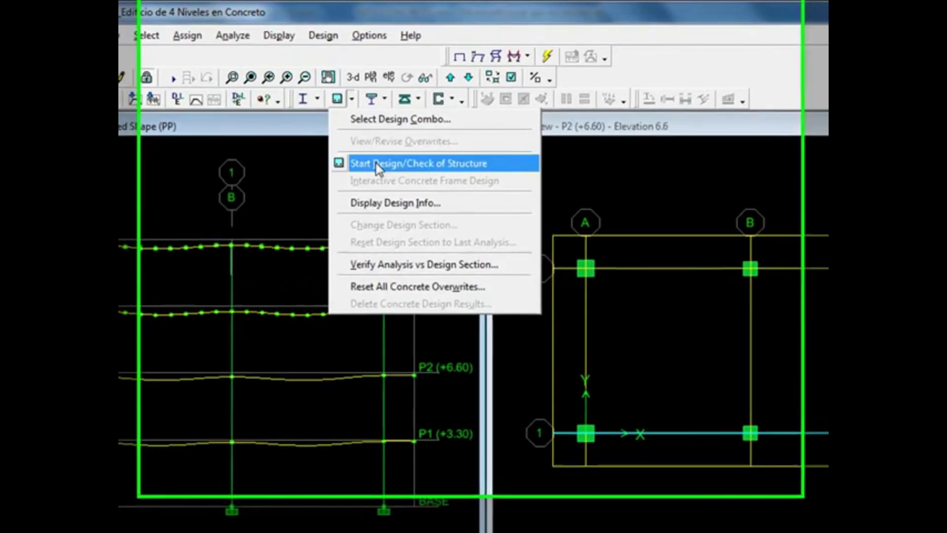
{"action": "left_click", "coordinate": [395, 153]}
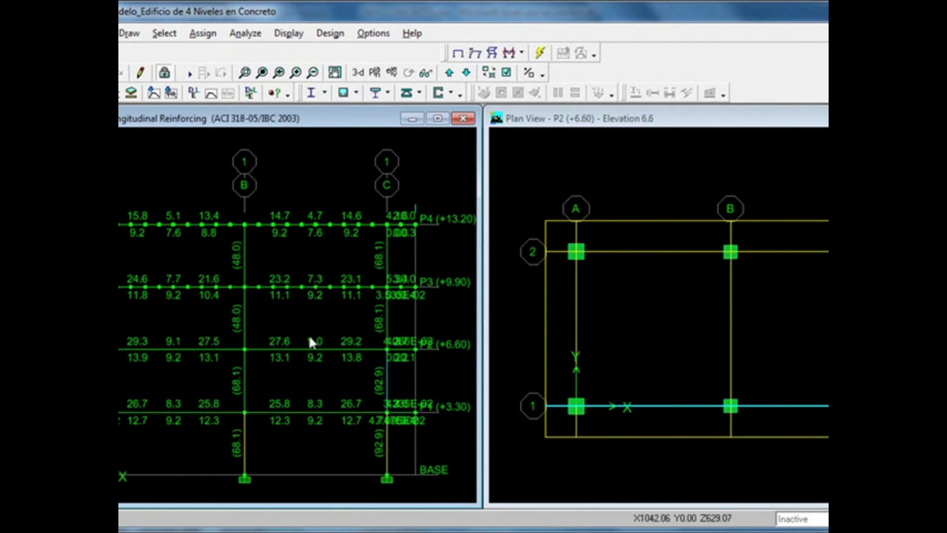
Step: Display the Shear Reinforcing design output on elevation 1 and examine the values of the lower-storey beams
{"action": "left_click", "coordinate": [331, 33]}
{"action": "mouse_move", "coordinate": [380, 67]}
{"action": "left_click", "coordinate": [627, 145]}
{"action": "left_click", "coordinate": [563, 279]}
{"action": "left_click", "coordinate": [548, 302]}
{"action": "left_click", "coordinate": [549, 281]}
{"action": "left_click", "coordinate": [537, 308]}
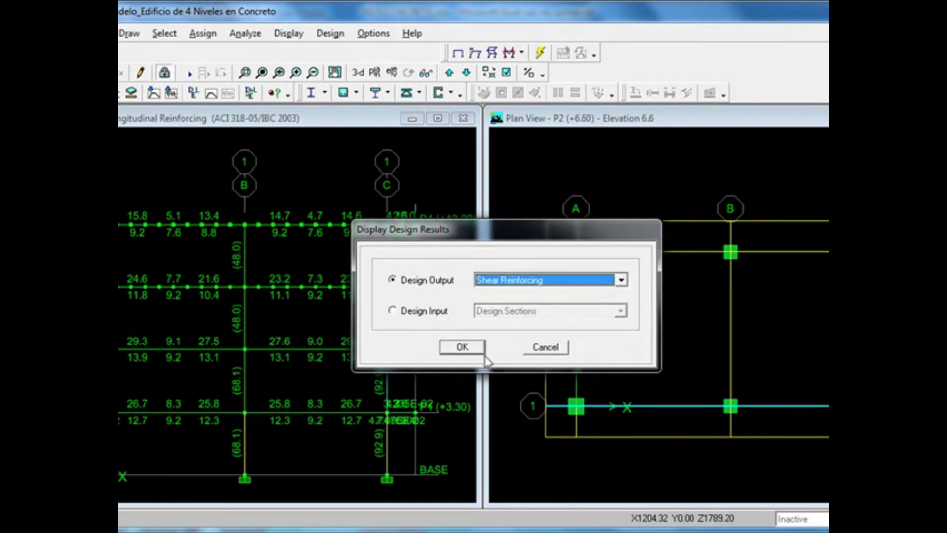
{"action": "left_click", "coordinate": [464, 348]}
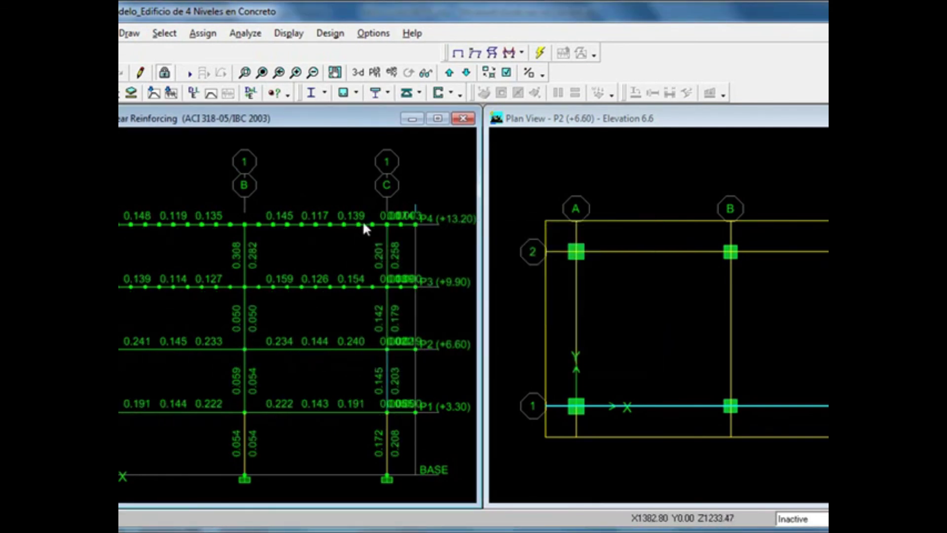
{"action": "left_click", "coordinate": [244, 73]}
{"action": "left_click_drag", "start_coordinate": [121, 293], "coordinate": [418, 429]}
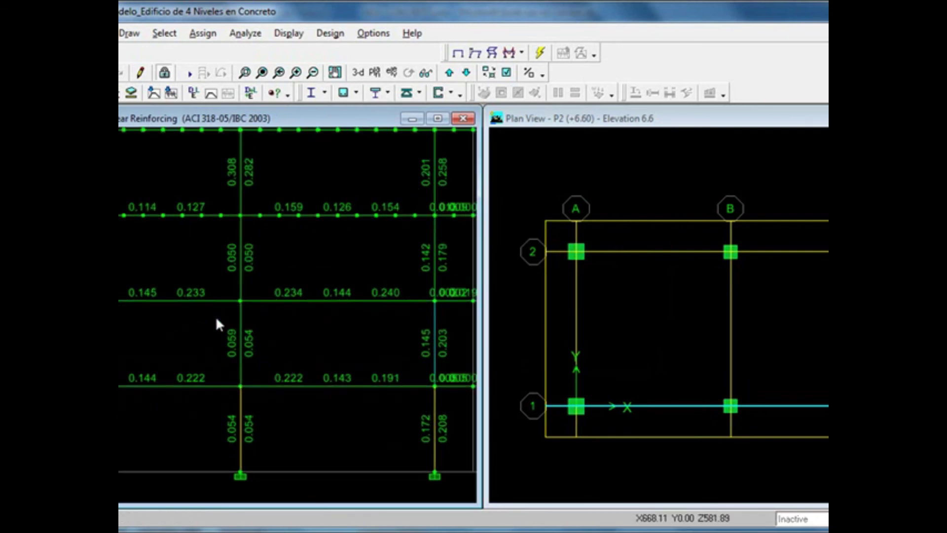
Step: Open the shear details of the P2 beam between axes A and B for UDCON3 at station 37.5, shown in Ton-cm
{"action": "right_click", "coordinate": [212, 301]}
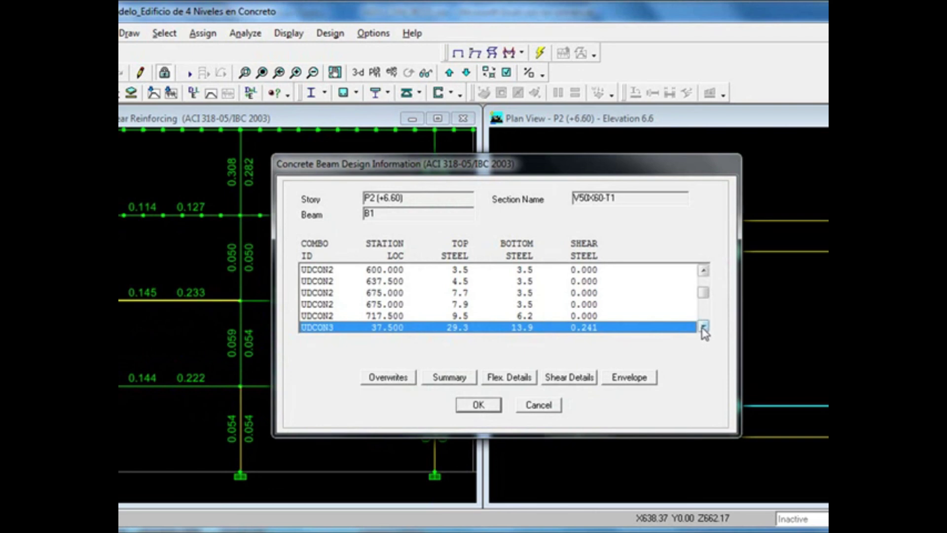
{"action": "left_click", "coordinate": [569, 377]}
{"action": "scroll", "coordinate": [505, 267], "scroll_direction": "down", "scroll_amount": 4}
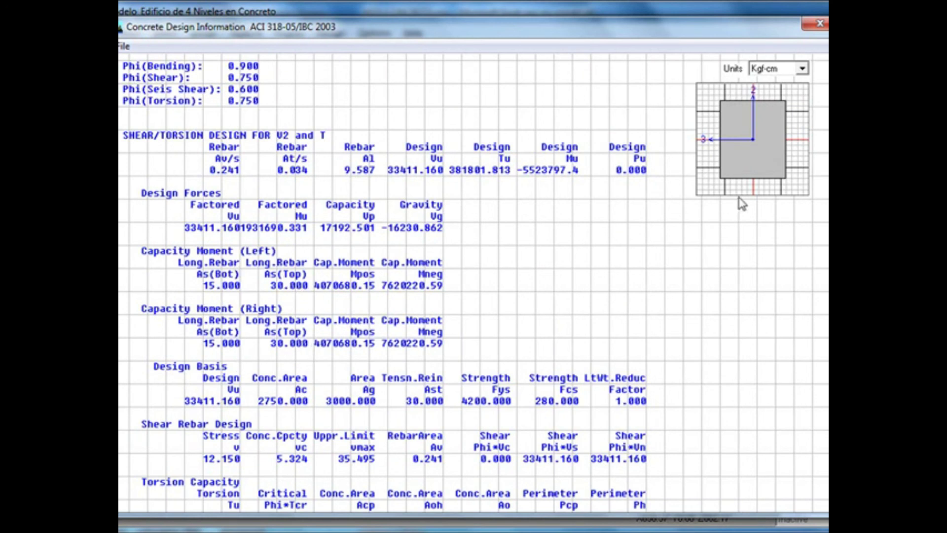
{"action": "left_click", "coordinate": [802, 68]}
{"action": "left_click", "coordinate": [779, 154]}
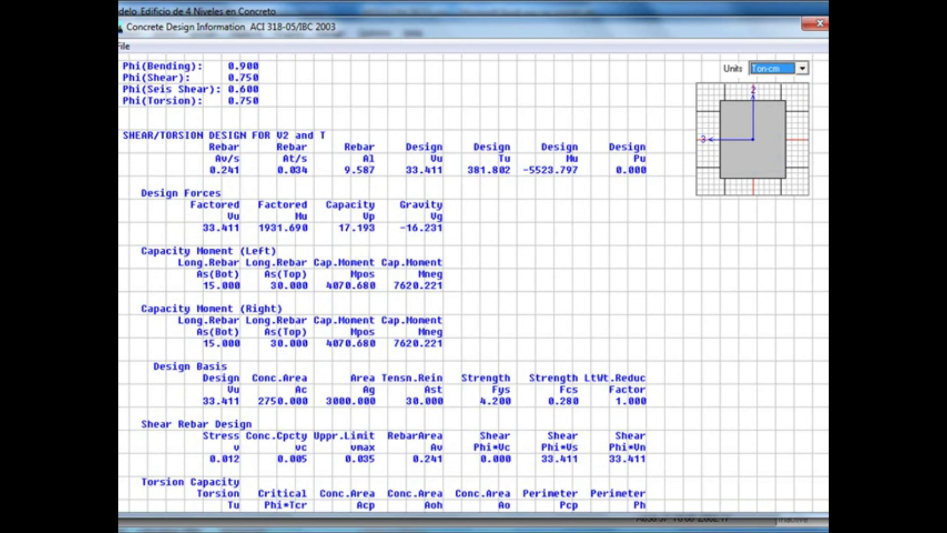
Step: Compare the beam's shear report with the Corte en Vigas sheet of ND3-CONCRETO.xlsx in Excel, then close the report and beam design information in ETABS
{"action": "left_click", "coordinate": [419, 531]}
{"action": "left_click", "coordinate": [169, 501]}
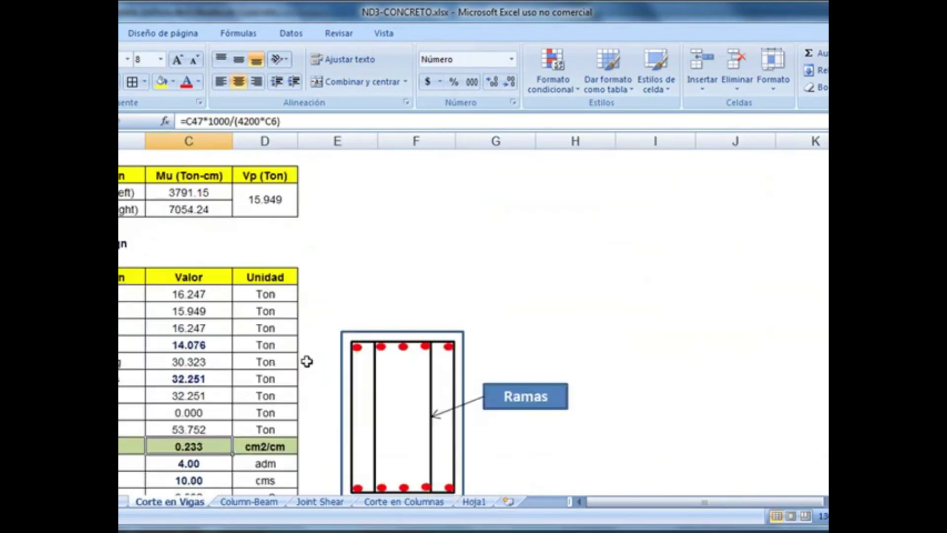
{"action": "scroll", "coordinate": [310, 338], "scroll_direction": "up", "scroll_amount": 8}
{"action": "scroll", "coordinate": [345, 338], "scroll_direction": "down", "scroll_amount": 2}
{"action": "scroll", "coordinate": [357, 344], "scroll_direction": "down", "scroll_amount": 3}
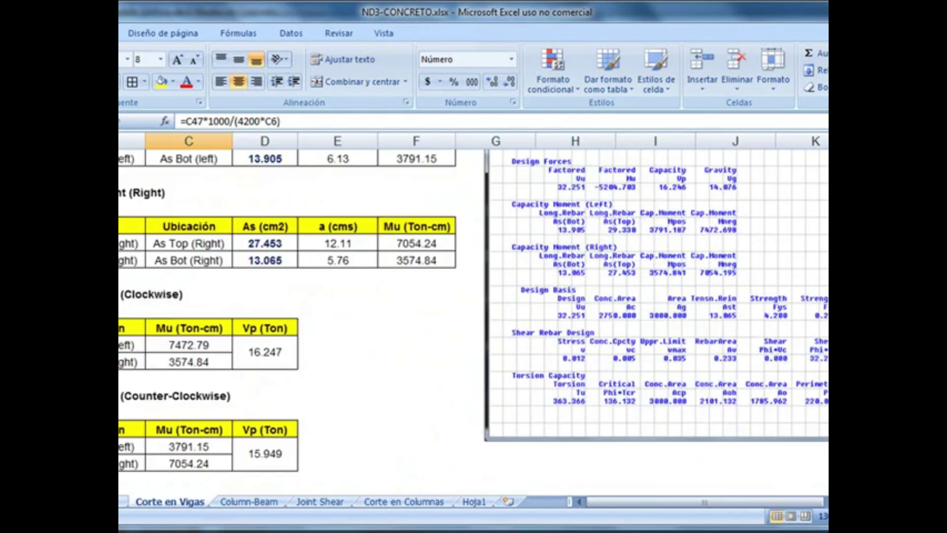
{"action": "left_click", "coordinate": [383, 530]}
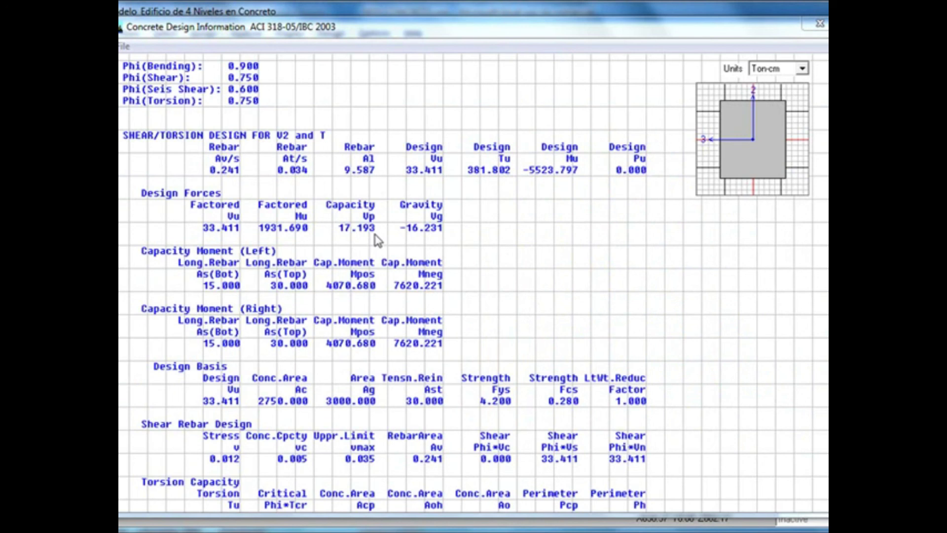
{"action": "left_click", "coordinate": [820, 24]}
{"action": "left_click", "coordinate": [540, 404]}
Step: Examine the shear details of the P3 beam between axes A and B for UDCON3 at station 32.5, and close its design information
{"action": "left_click", "coordinate": [335, 72]}
{"action": "left_click_drag", "start_coordinate": [306, 195], "coordinate": [317, 260]}
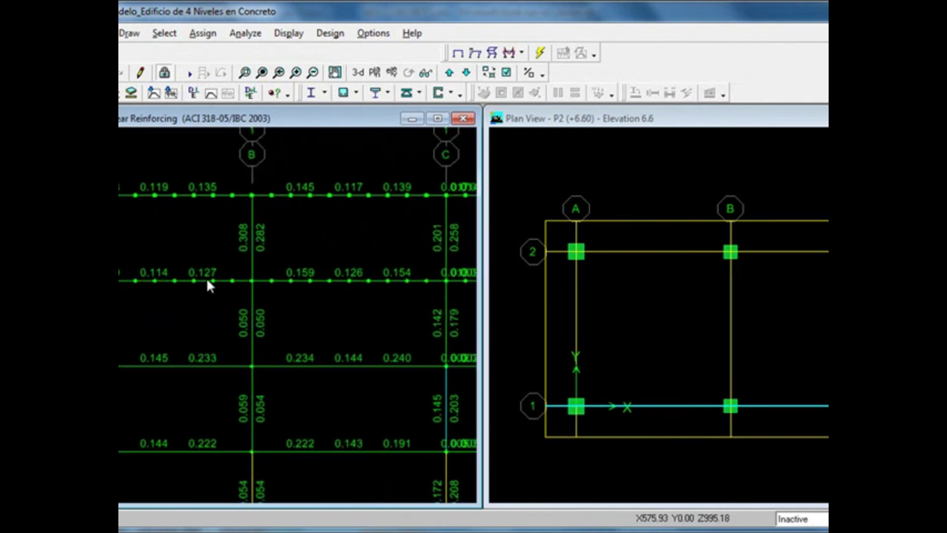
{"action": "right_click", "coordinate": [208, 281]}
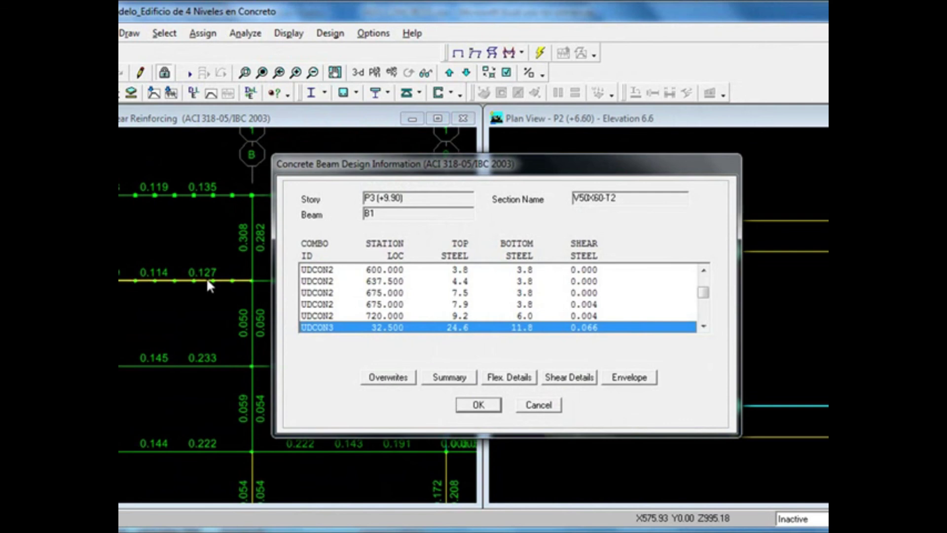
{"action": "left_click", "coordinate": [570, 377]}
{"action": "scroll", "coordinate": [482, 266], "scroll_direction": "down", "scroll_amount": 5}
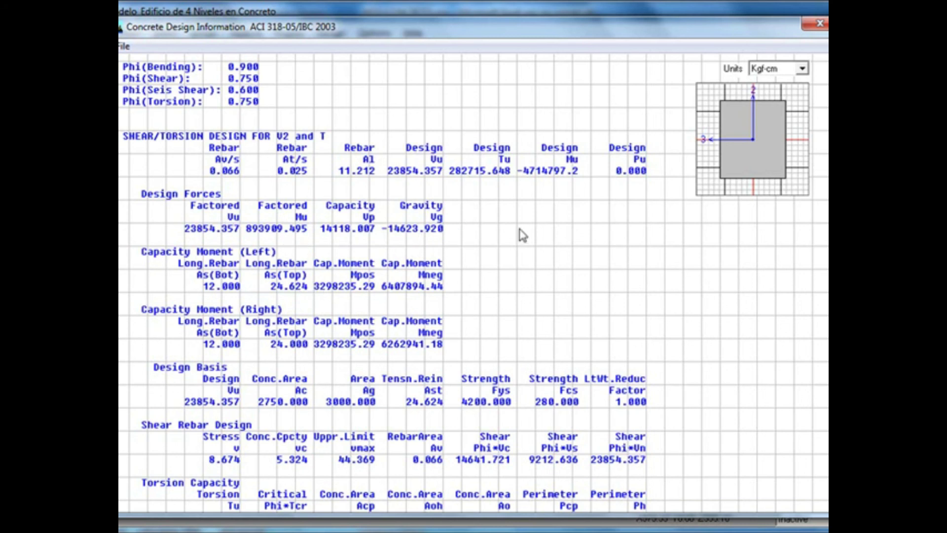
{"action": "left_click", "coordinate": [820, 23]}
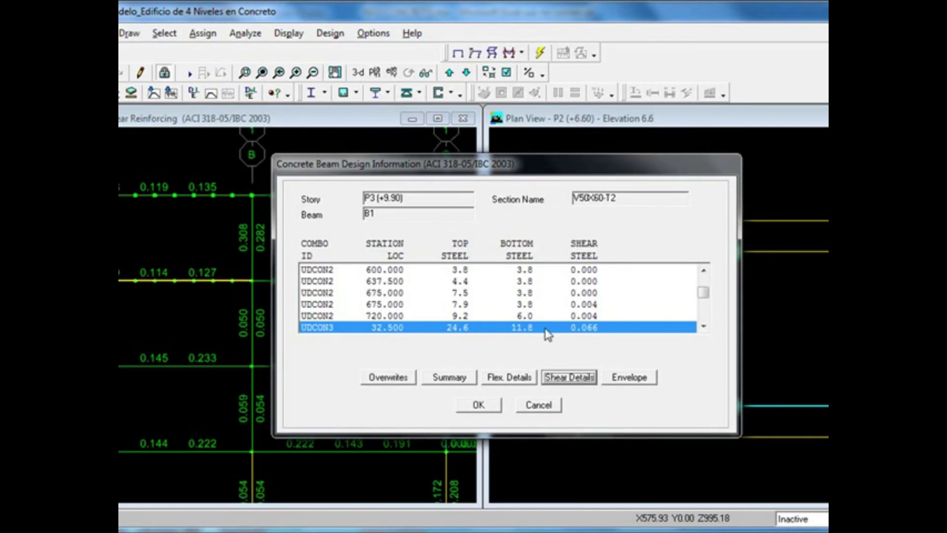
{"action": "left_click", "coordinate": [540, 405]}
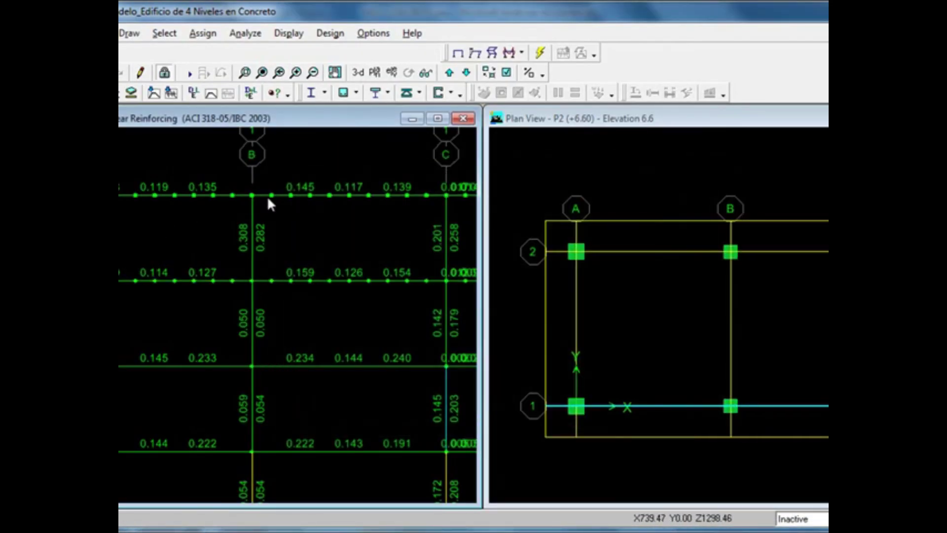
Step: Review the joint shear design of the P2 column on axis B for UDCON3 at station 270, and close its design information
{"action": "left_click", "coordinate": [262, 72]}
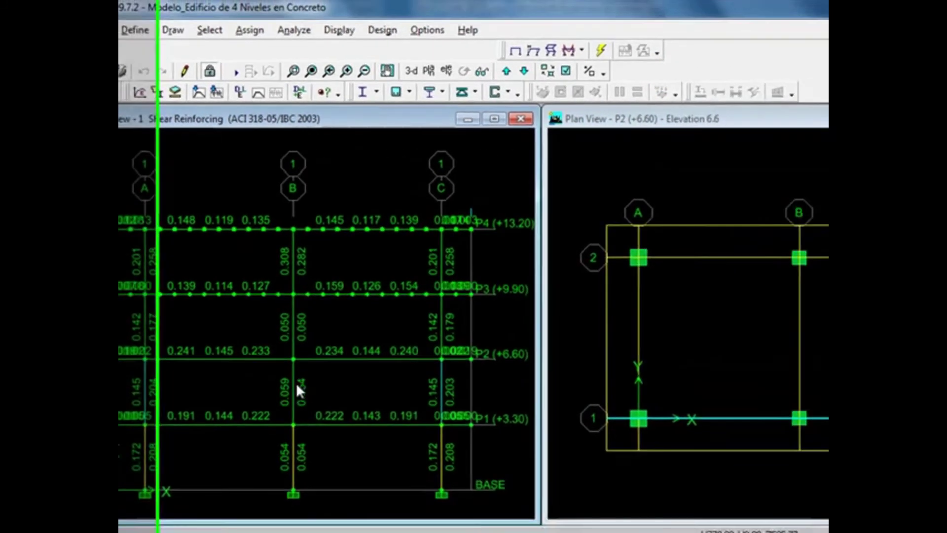
{"action": "right_click", "coordinate": [424, 421]}
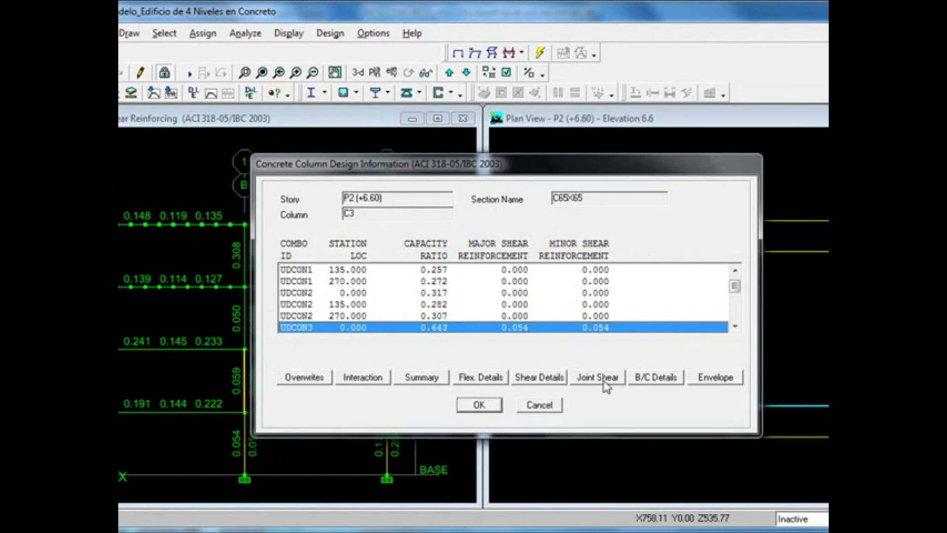
{"action": "left_click", "coordinate": [735, 325]}
{"action": "left_click", "coordinate": [735, 326]}
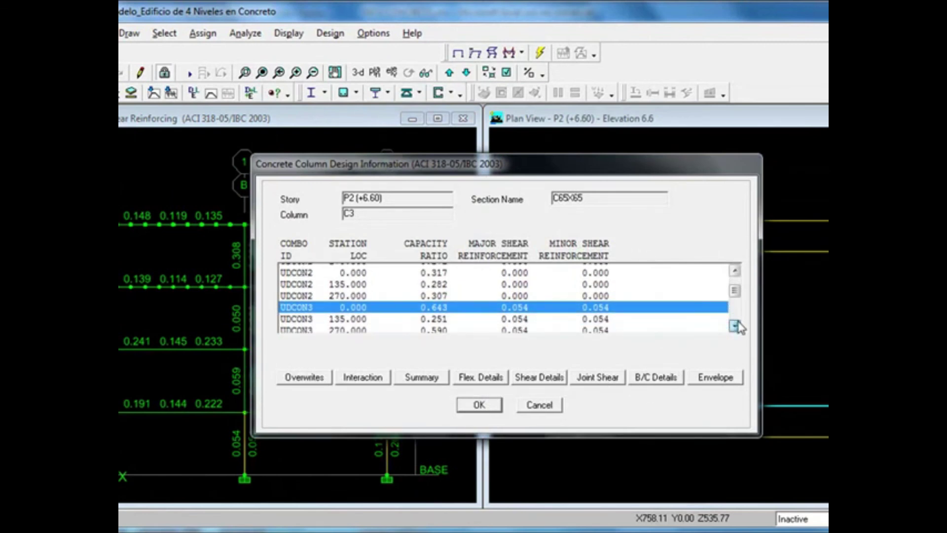
{"action": "left_click", "coordinate": [400, 326]}
{"action": "left_click", "coordinate": [598, 377]}
{"action": "scroll", "coordinate": [476, 242], "scroll_direction": "down", "scroll_amount": 2}
{"action": "scroll", "coordinate": [477, 241], "scroll_direction": "down", "scroll_amount": 3}
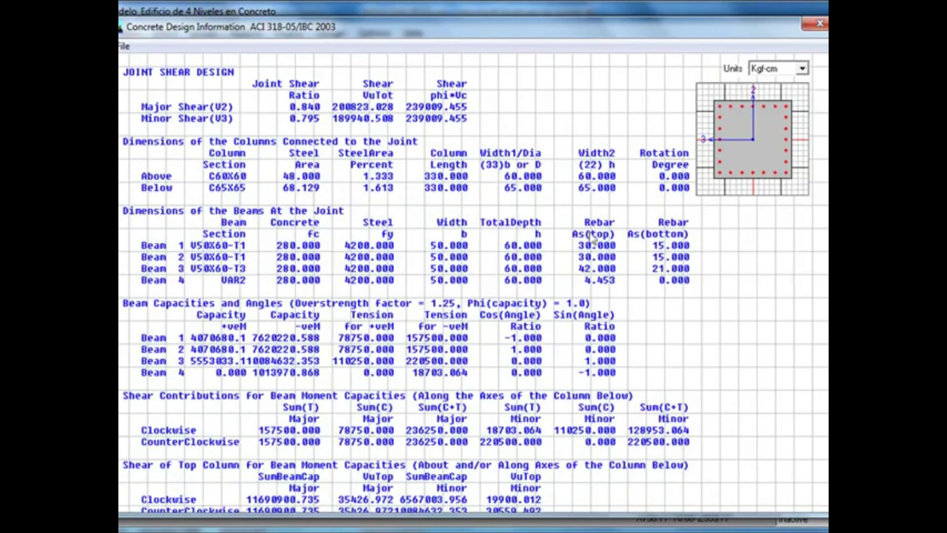
{"action": "left_click", "coordinate": [820, 23]}
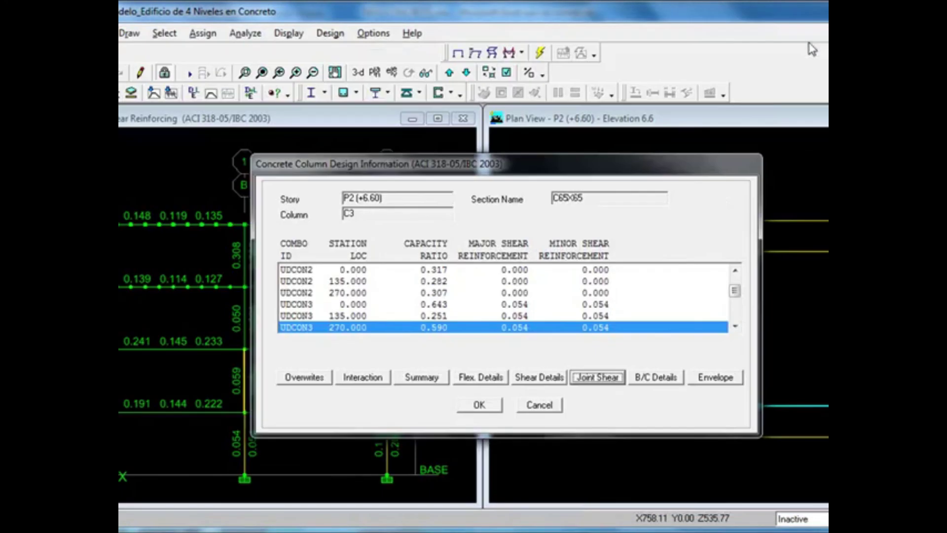
{"action": "left_click", "coordinate": [554, 406]}
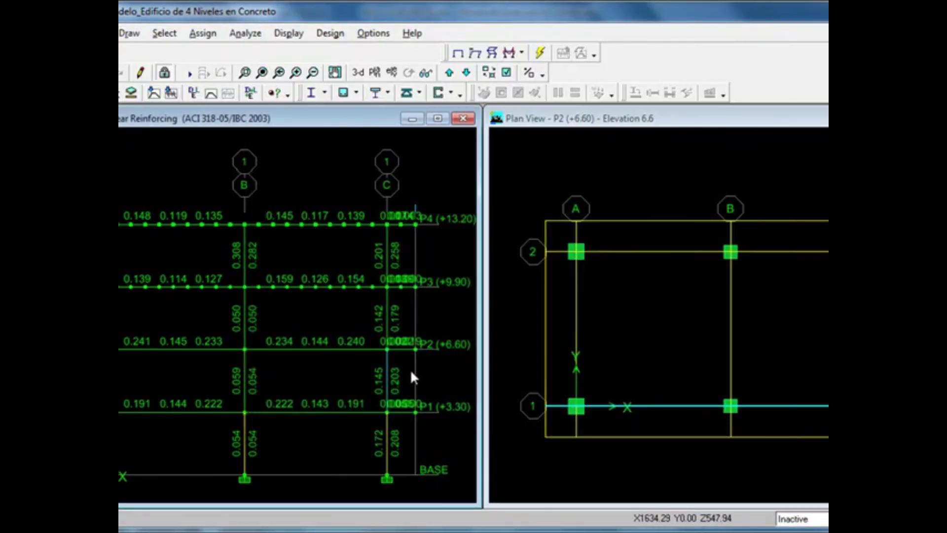